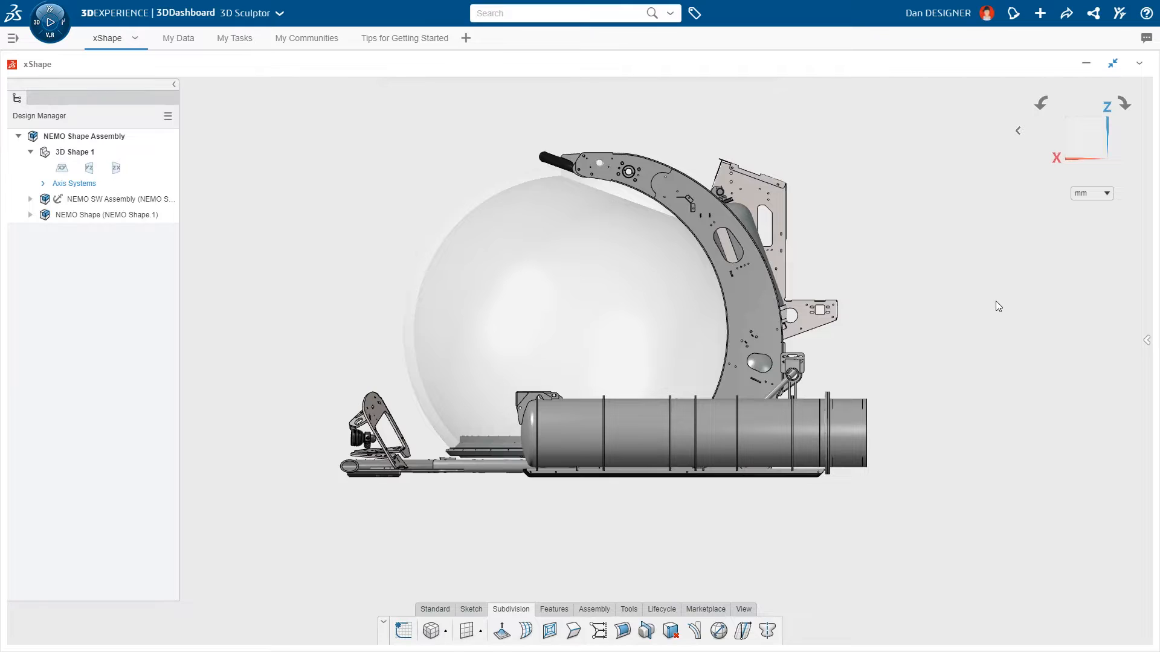
# Activate the NEMO Shape component for editing and show its Side Hand Sketch.
pyautogui.click(30, 199)
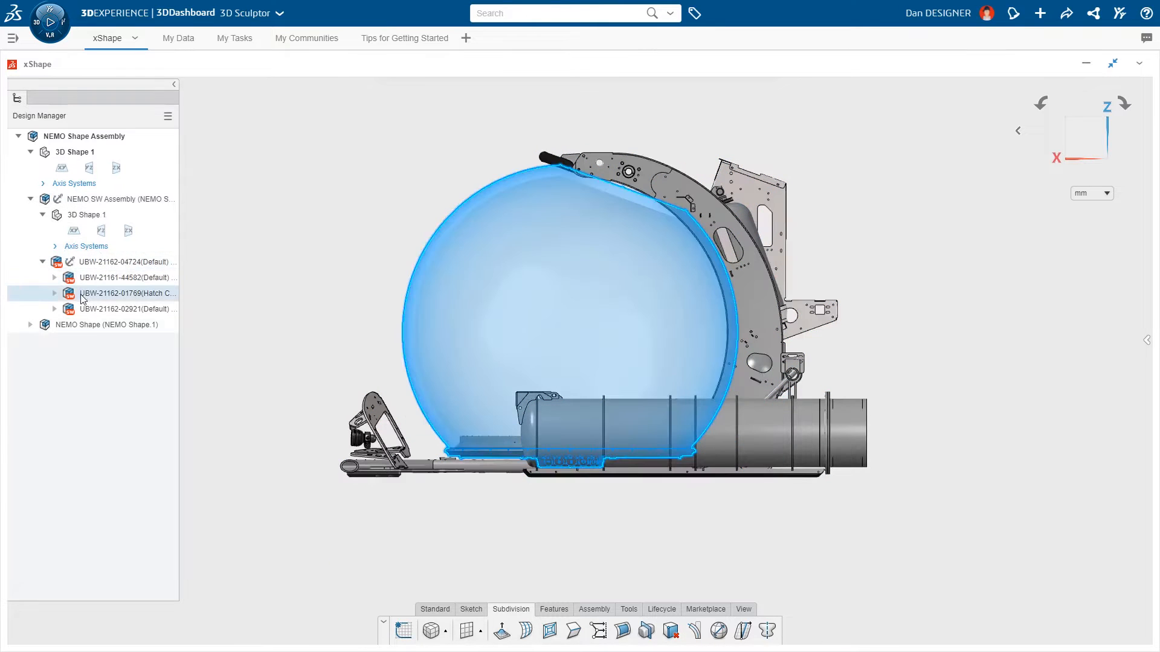
pyautogui.click(31, 200)
pyautogui.doubleClick(83, 217)
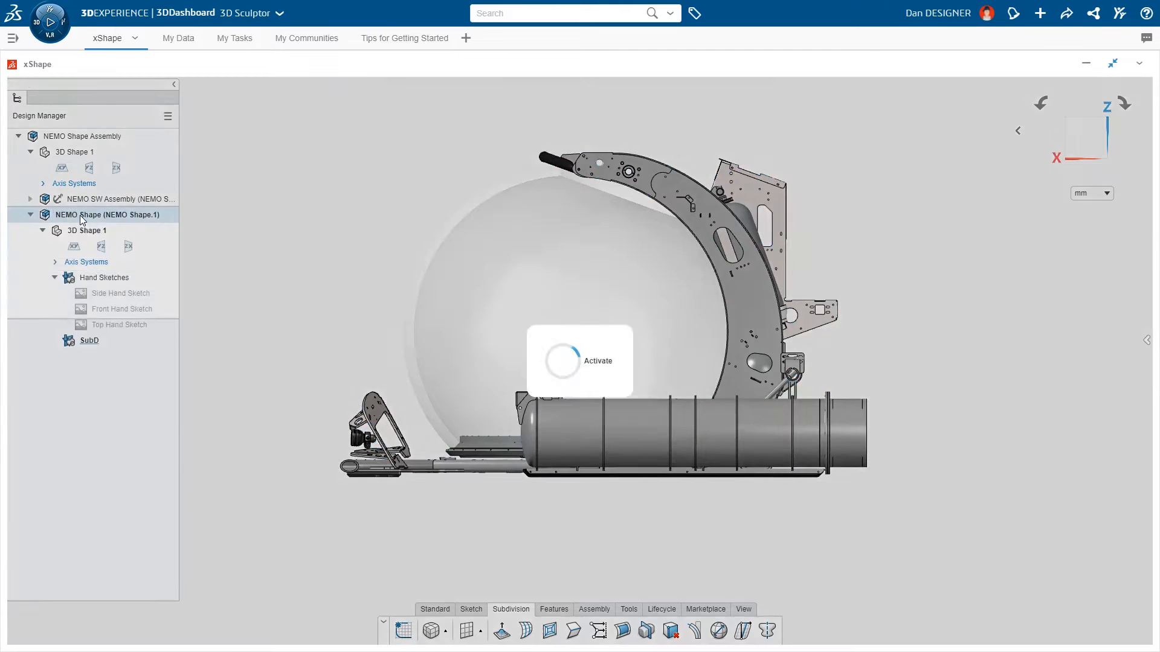
pyautogui.click(121, 293)
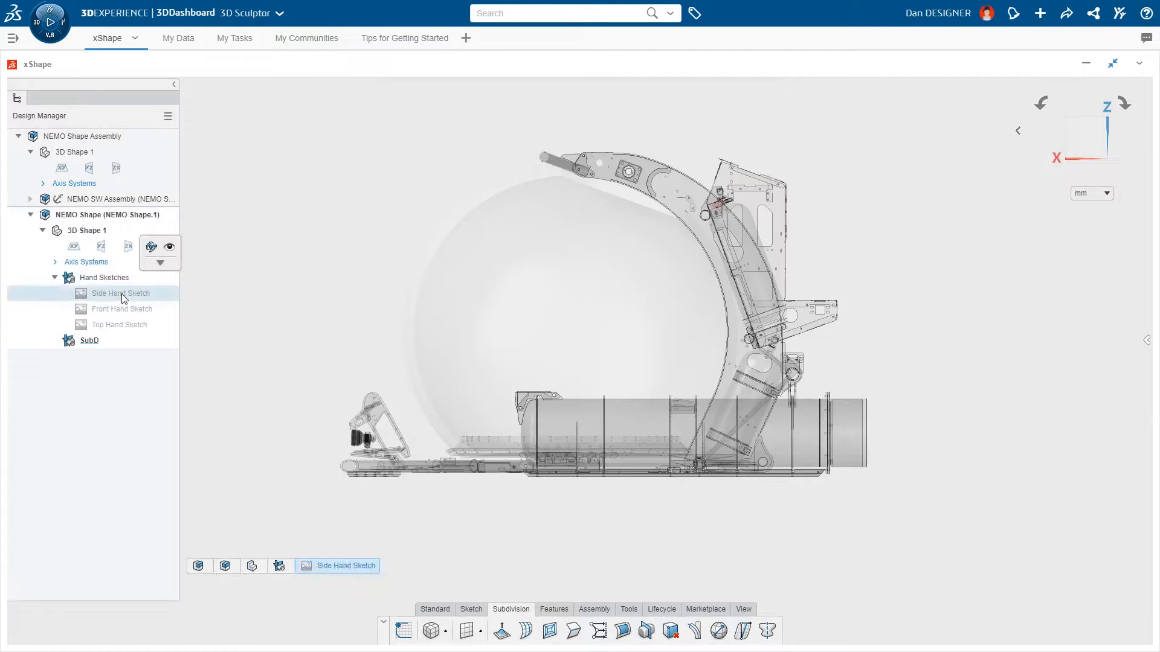
pyautogui.click(170, 252)
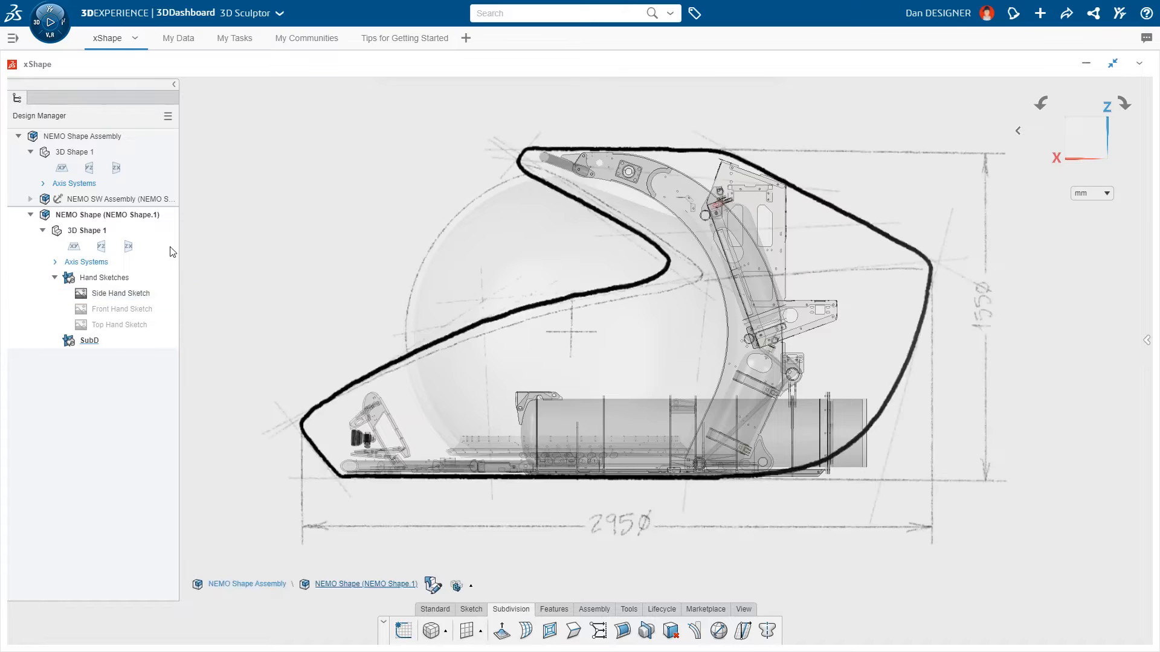
# Create a subdivision box at the side sketch's nose with 3 segments lengthwise and 1 in each other direction.
pyautogui.click(446, 636)
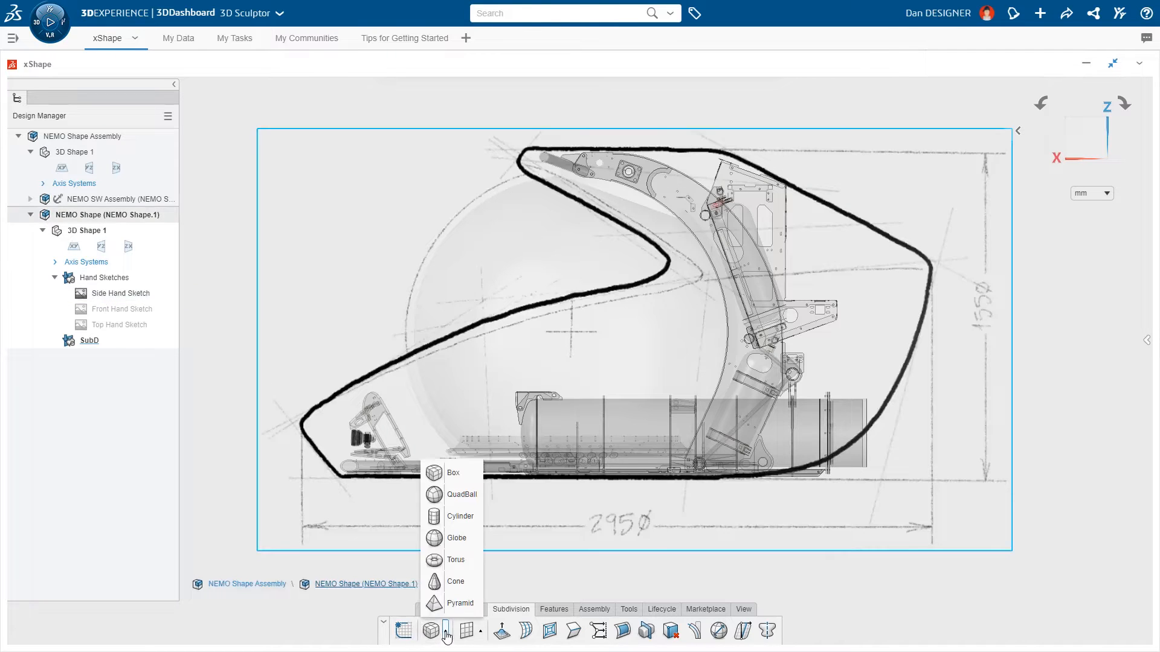
pyautogui.click(457, 474)
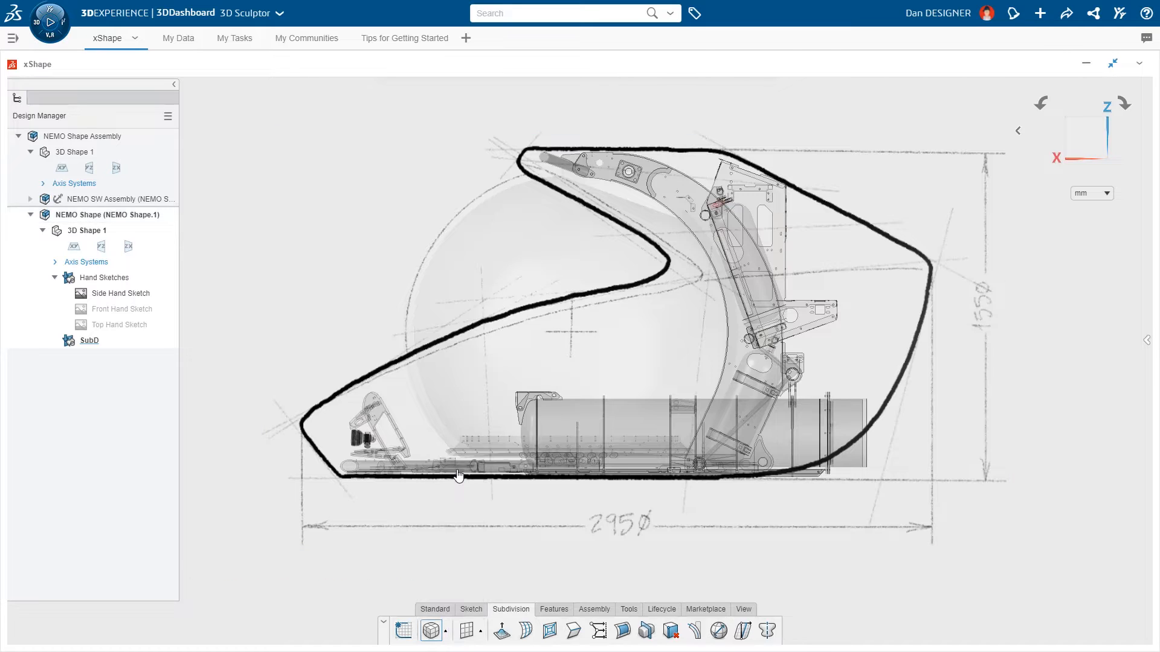
pyautogui.click(400, 485)
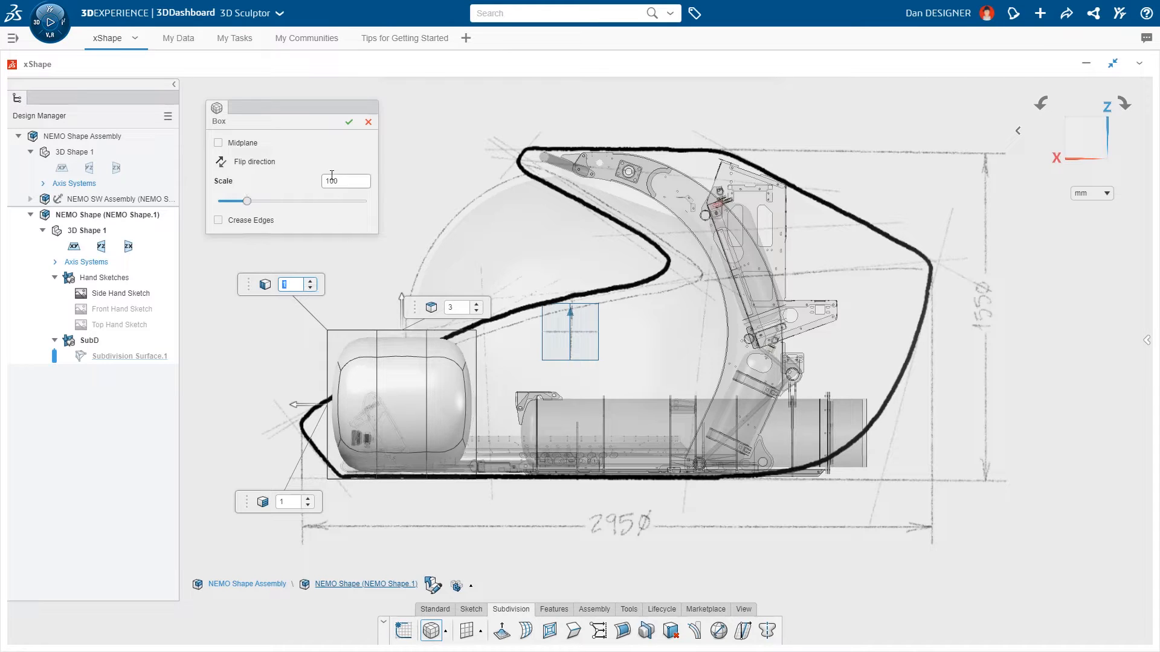
pyautogui.click(349, 123)
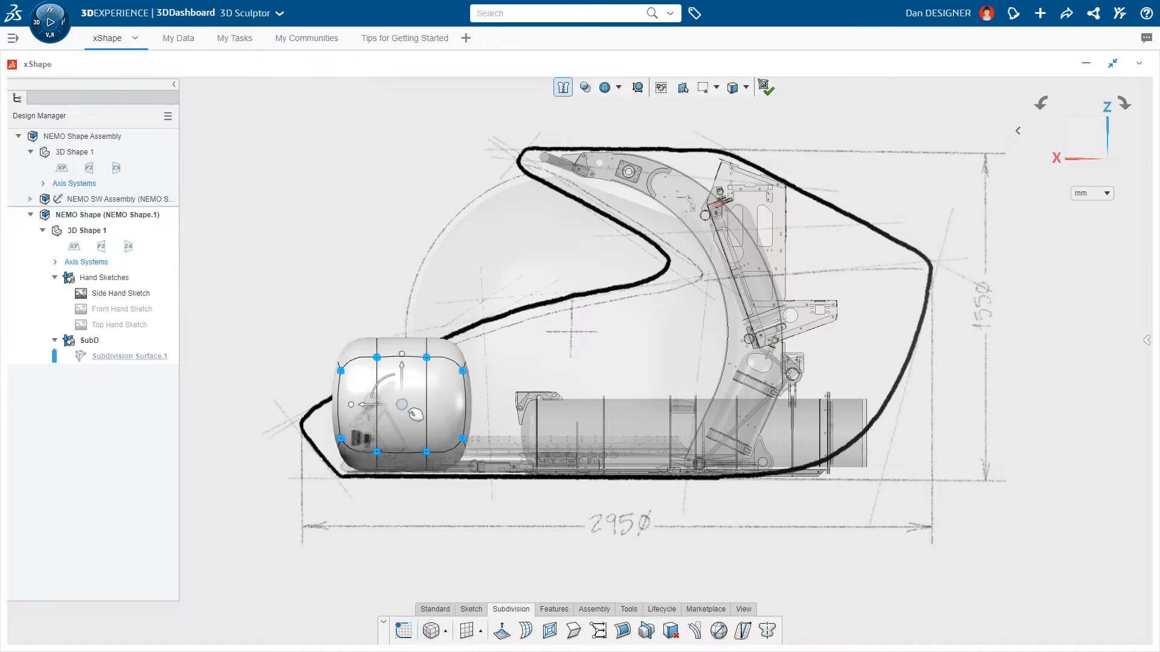
# Reposition the manipulator to the box's front end and stretch the box rearward to the side sketch's tail.
pyautogui.moveTo(363, 409); pyautogui.dragTo(292, 406)
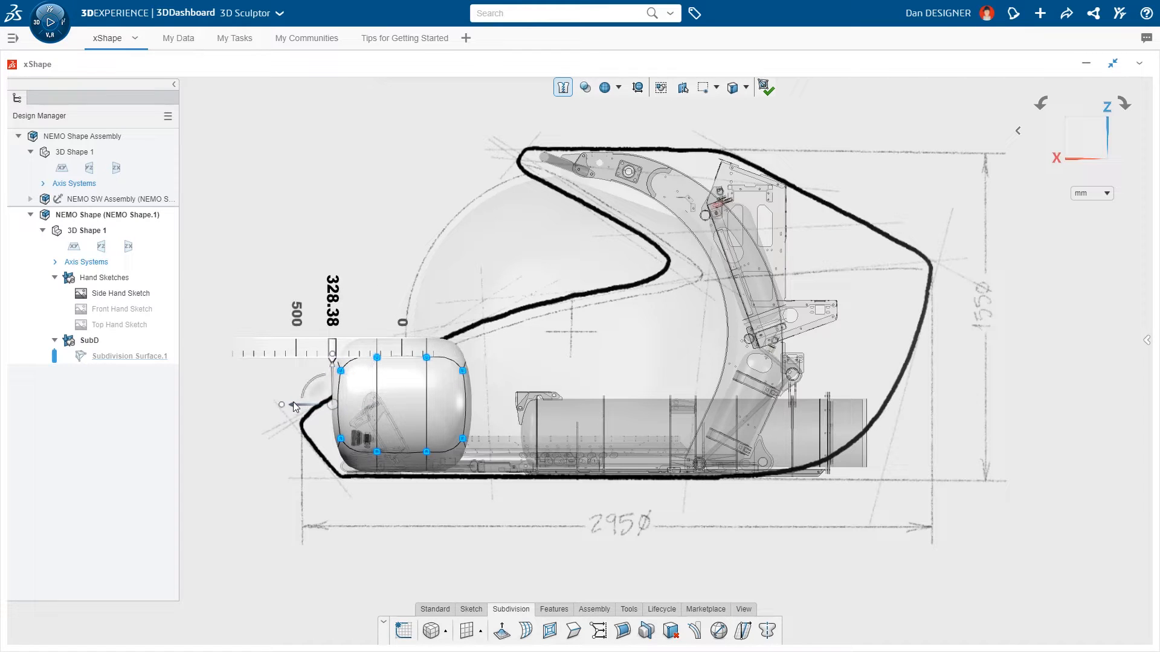
pyautogui.click(334, 409)
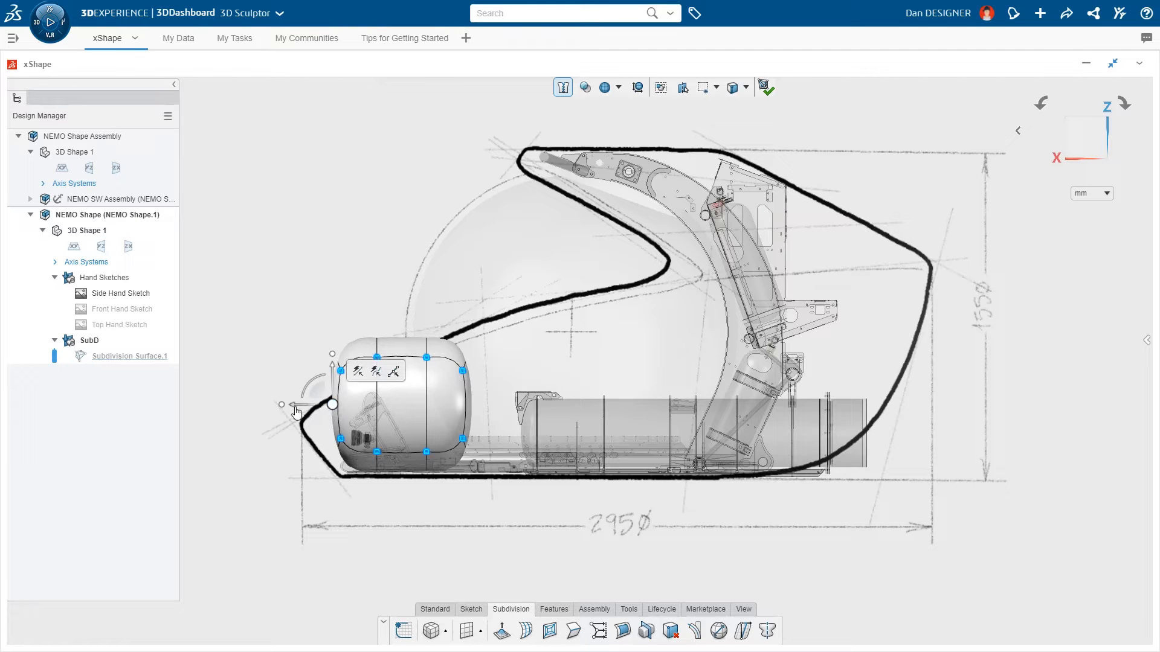
pyautogui.moveTo(283, 409); pyautogui.dragTo(120, 403)
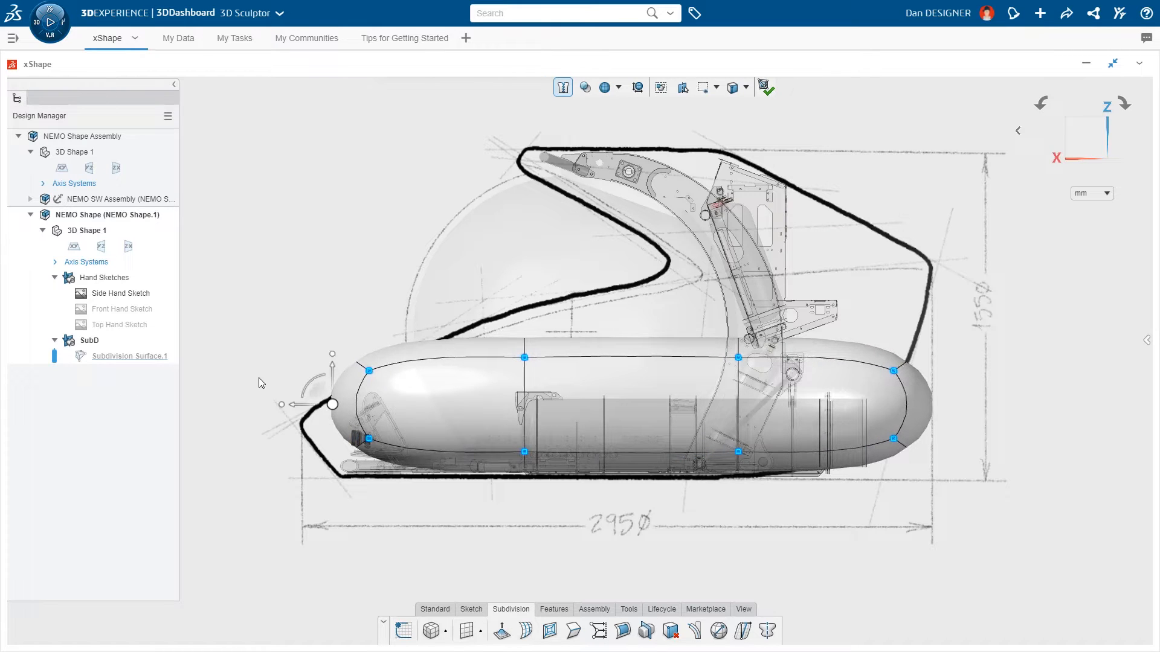
# Crease the edges of the face loop around the stretched box, including the corner edges at its front and upper rear.
pyautogui.click(429, 352)
pyautogui.doubleClick(713, 353)
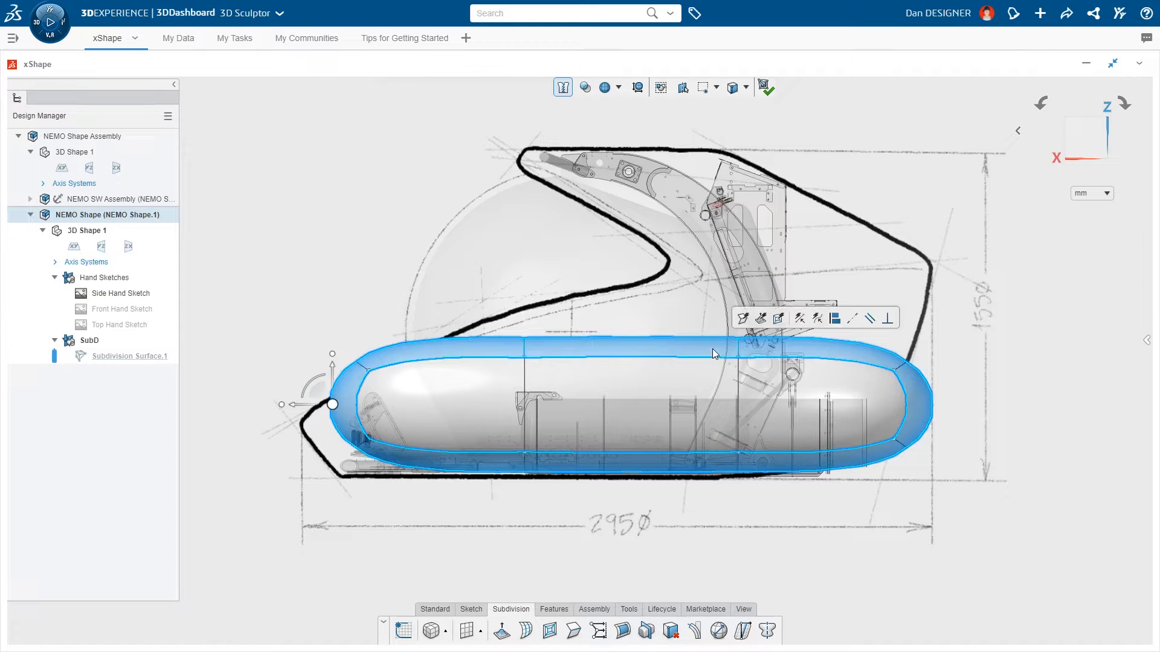
pyautogui.moveTo(713, 349); pyautogui.dragTo(749, 395, button='middle')
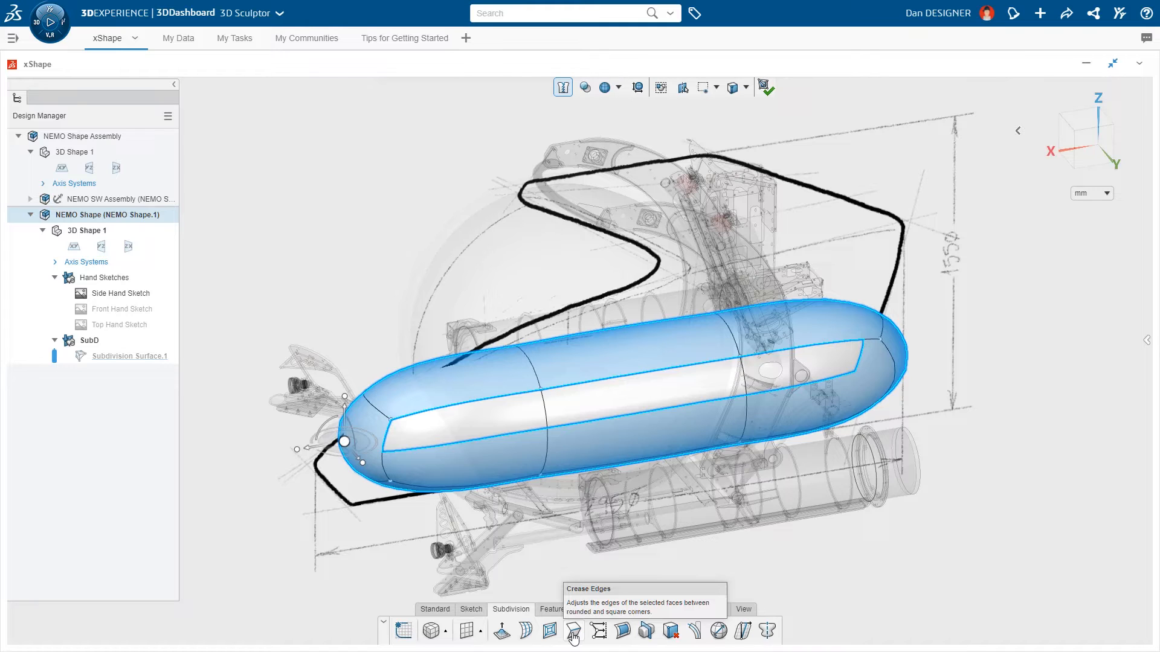
pyautogui.click(574, 632)
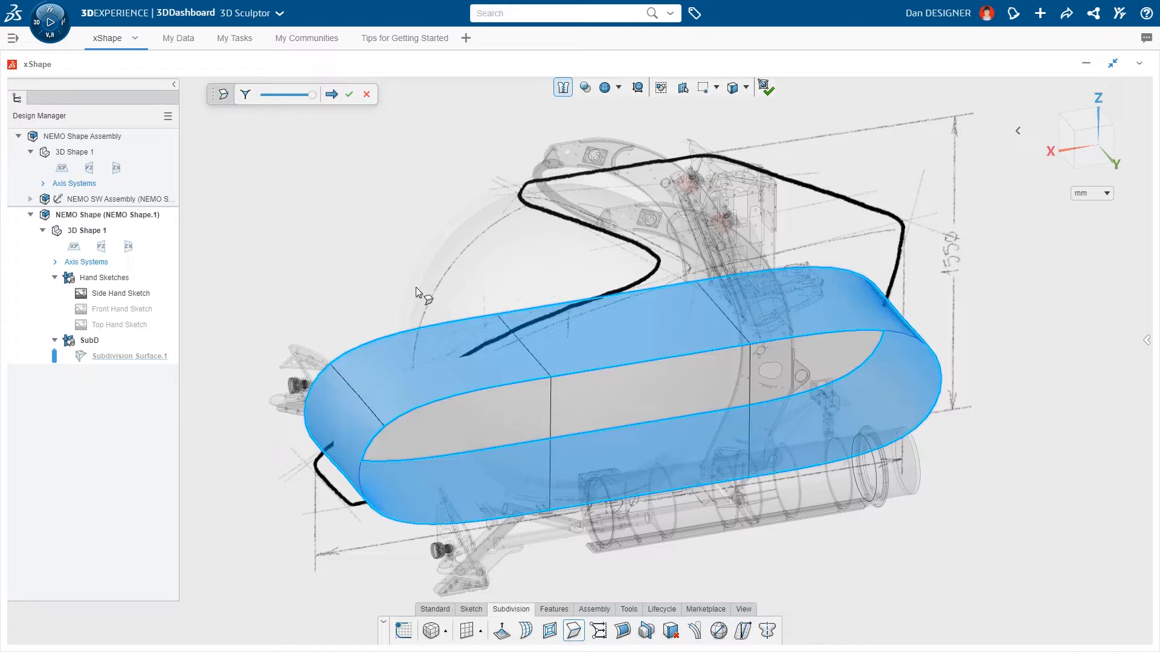
pyautogui.click(246, 97)
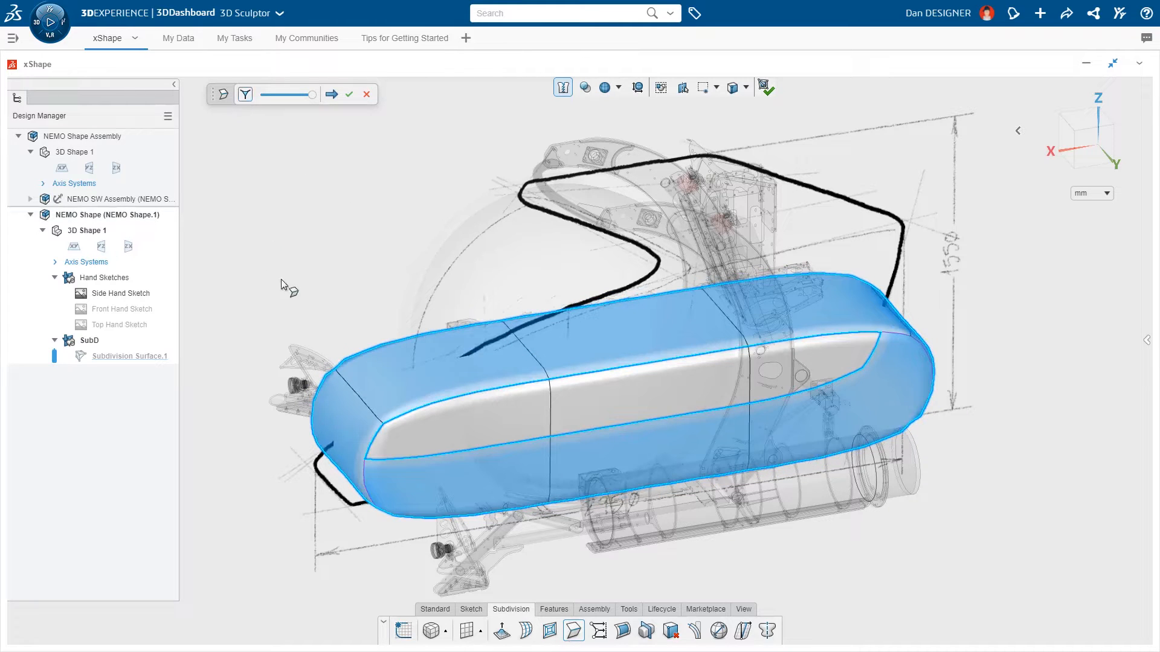
pyautogui.moveTo(346, 382); pyautogui.dragTo(614, 500, button='middle')
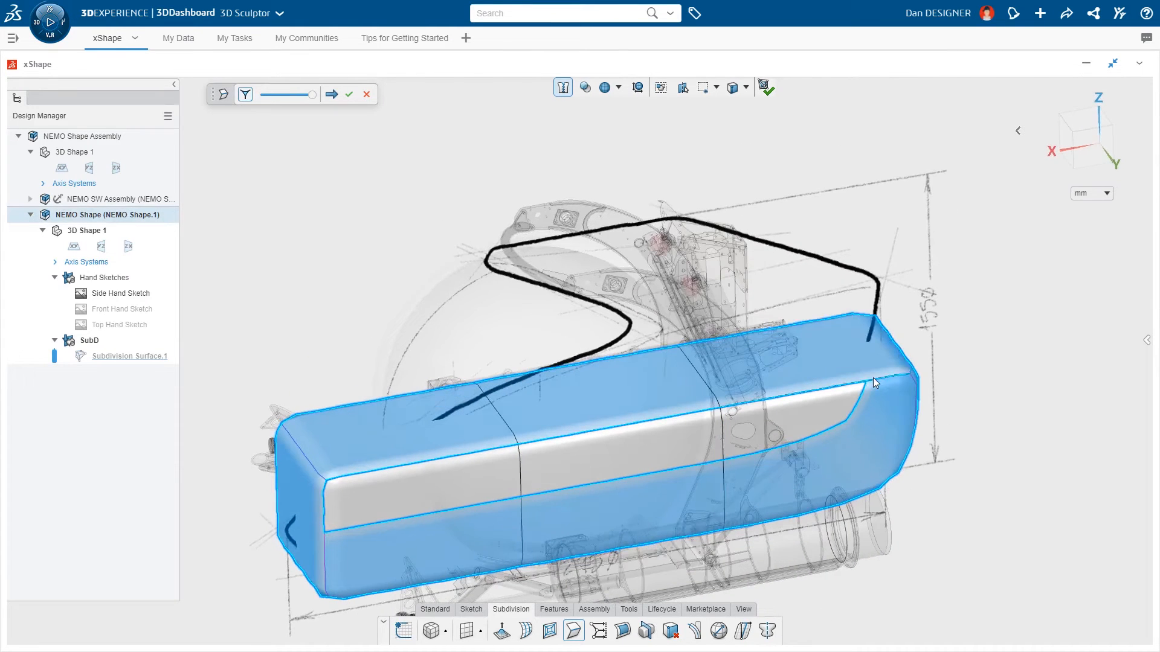
pyautogui.click(349, 95)
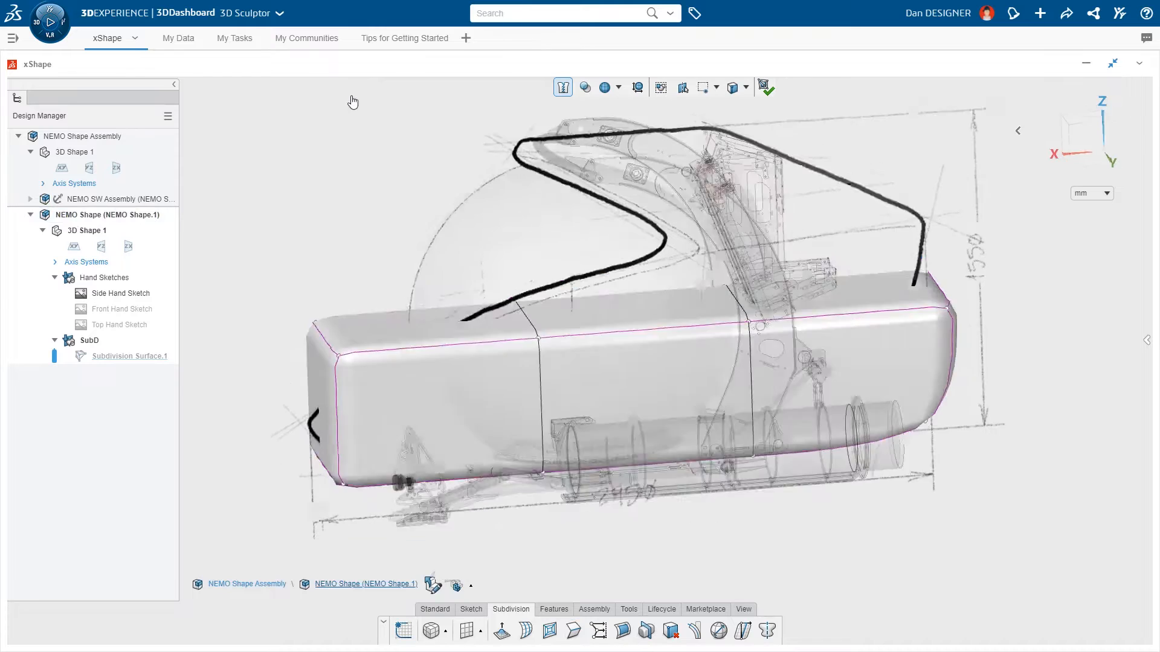
# Quick Align the body's upper points to a curve traced from the sketch's nose to its tail, and move the lower front points rearward.
pyautogui.keyDown('ctrl'); pyautogui.moveTo(300, 263); pyautogui.dragTo(318, 302, button='middle'); pyautogui.keyUp('ctrl')
pyautogui.moveTo(297, 315); pyautogui.dragTo(961, 404)
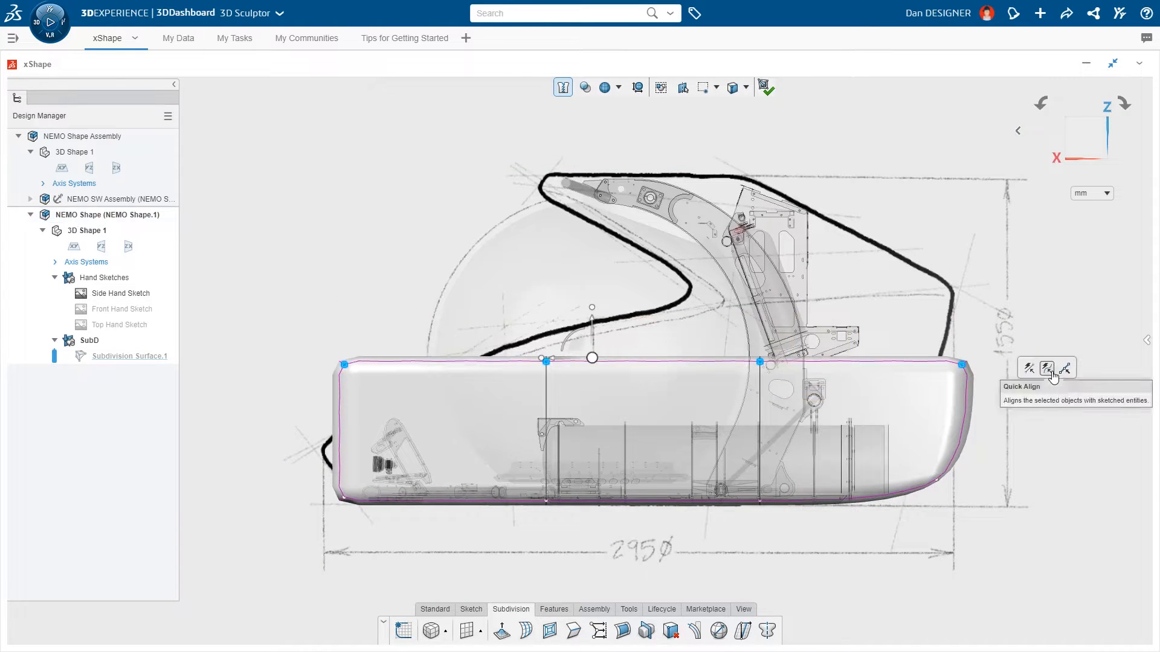
pyautogui.click(1047, 369)
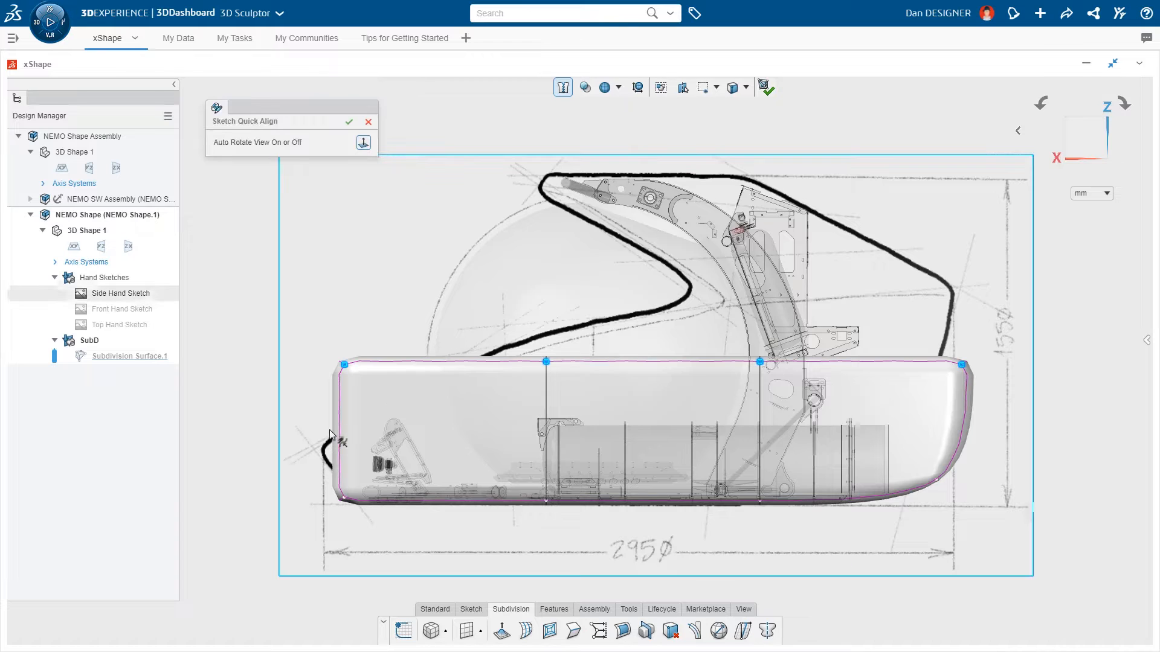
pyautogui.moveTo(319, 448); pyautogui.dragTo(550, 336)
pyautogui.moveTo(659, 318); pyautogui.dragTo(965, 292)
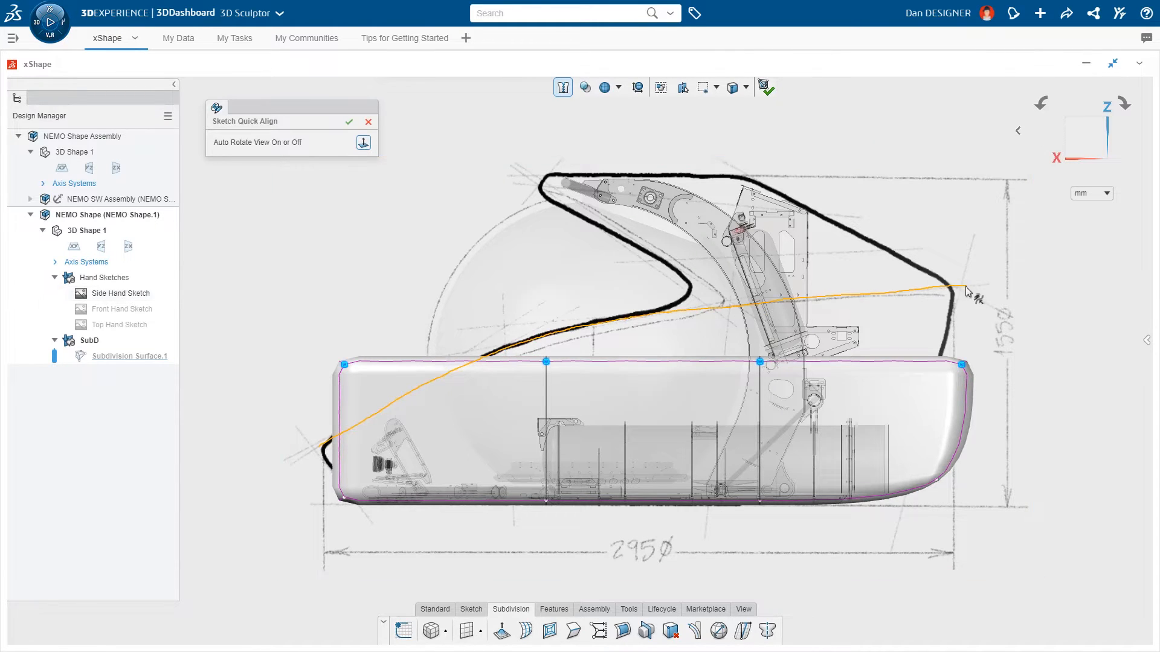
pyautogui.click(349, 121)
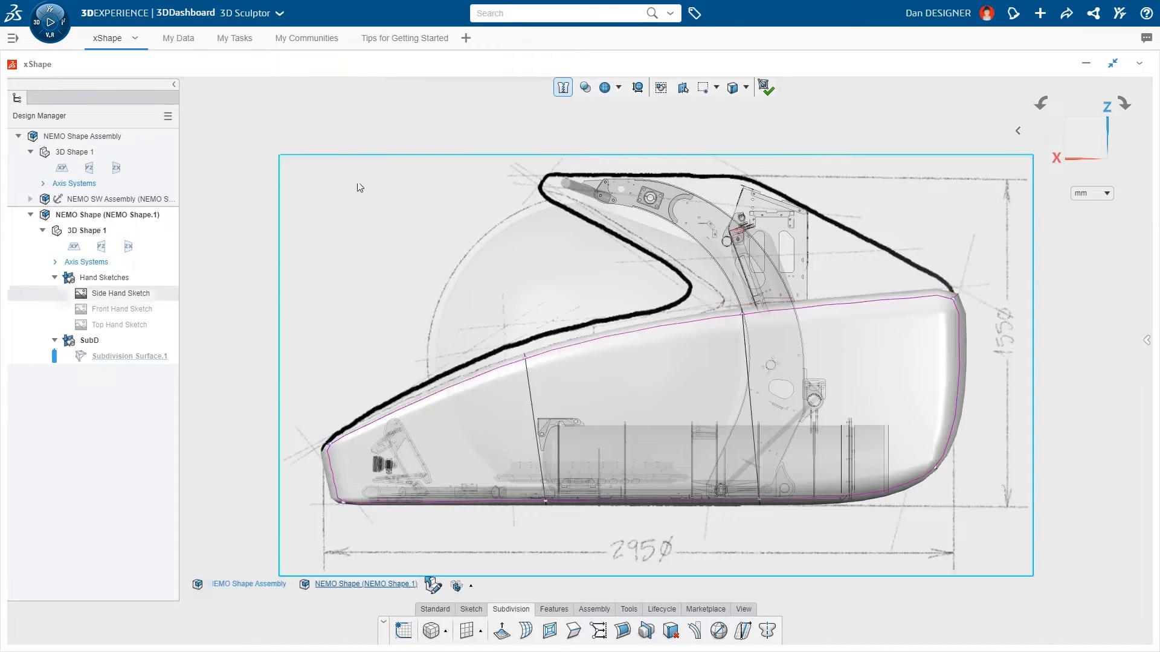
pyautogui.moveTo(373, 521); pyautogui.dragTo(328, 506)
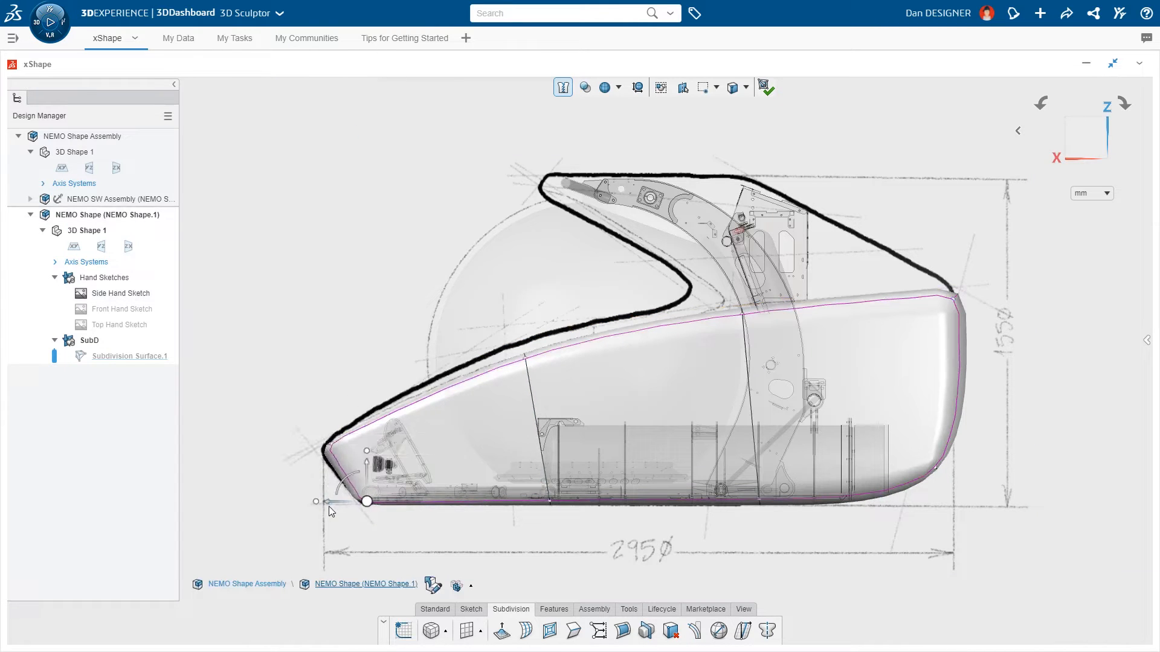
# Show the Front Hand Sketch, shift the whole body sideways to the outer side pod, and adjust its inner points to the pod's width.
pyautogui.hotkey('ctrl', '1')
pyautogui.click(130, 308)
pyautogui.click(155, 275)
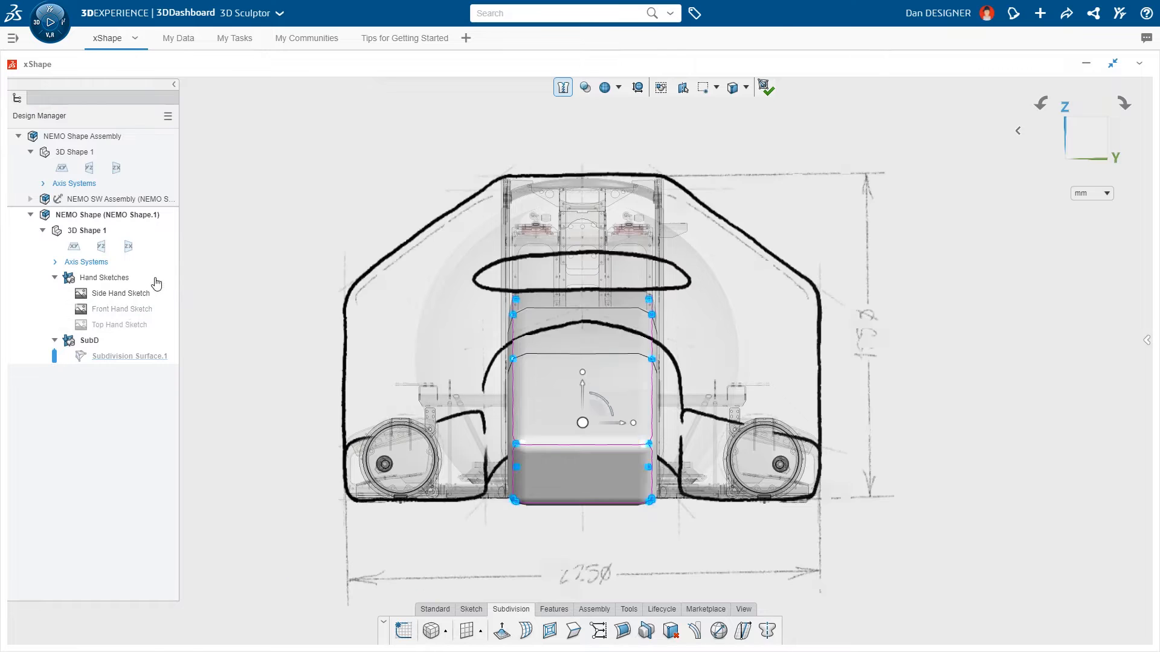
pyautogui.click(620, 415)
pyautogui.moveTo(620, 416); pyautogui.dragTo(788, 455)
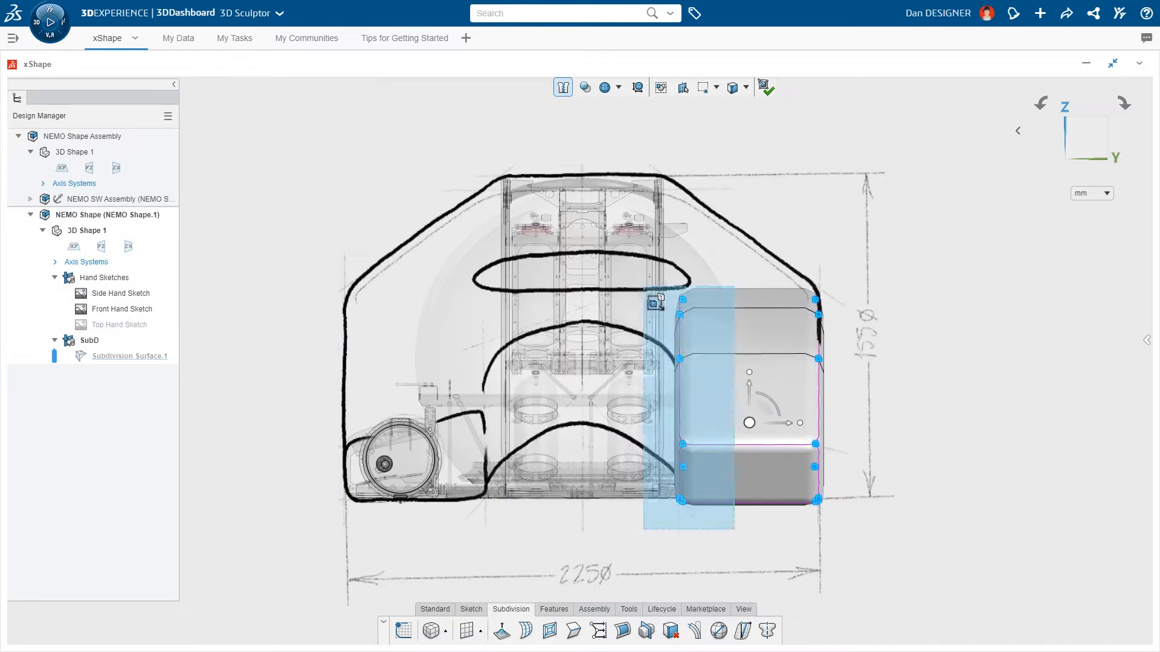
pyautogui.moveTo(711, 424); pyautogui.dragTo(725, 421)
# Show the Top Hand Sketch and move the nose's inner front points rearward to match its slanted front line.
pyautogui.hotkey('ctrl', '5')
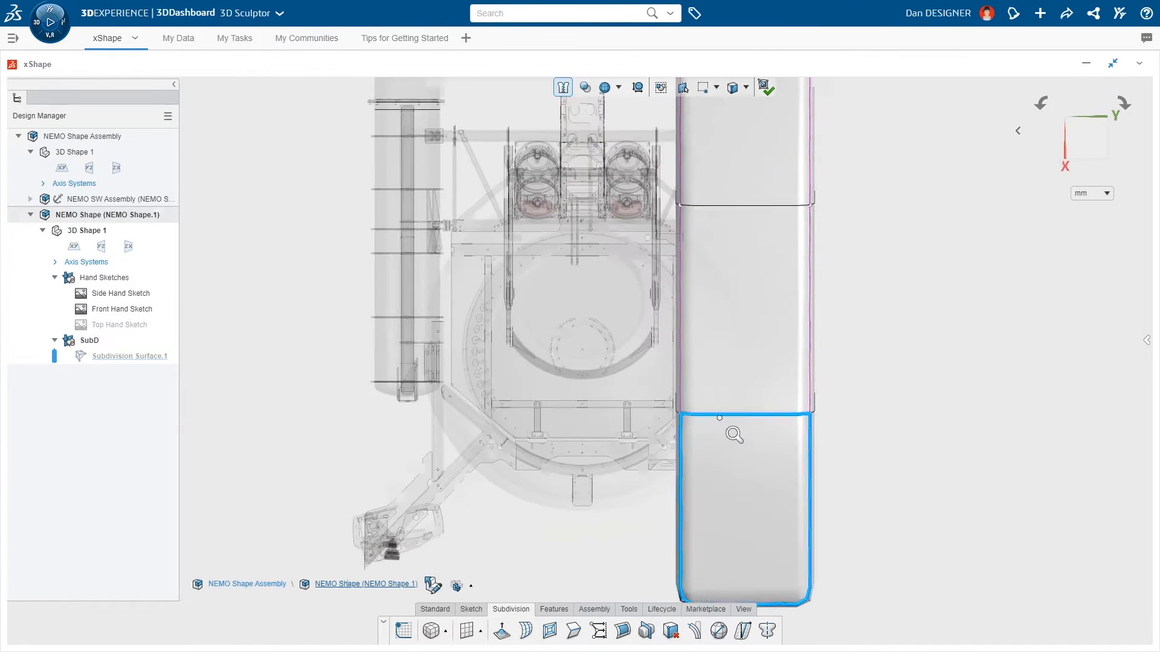
pyautogui.moveTo(617, 563); pyautogui.dragTo(690, 468)
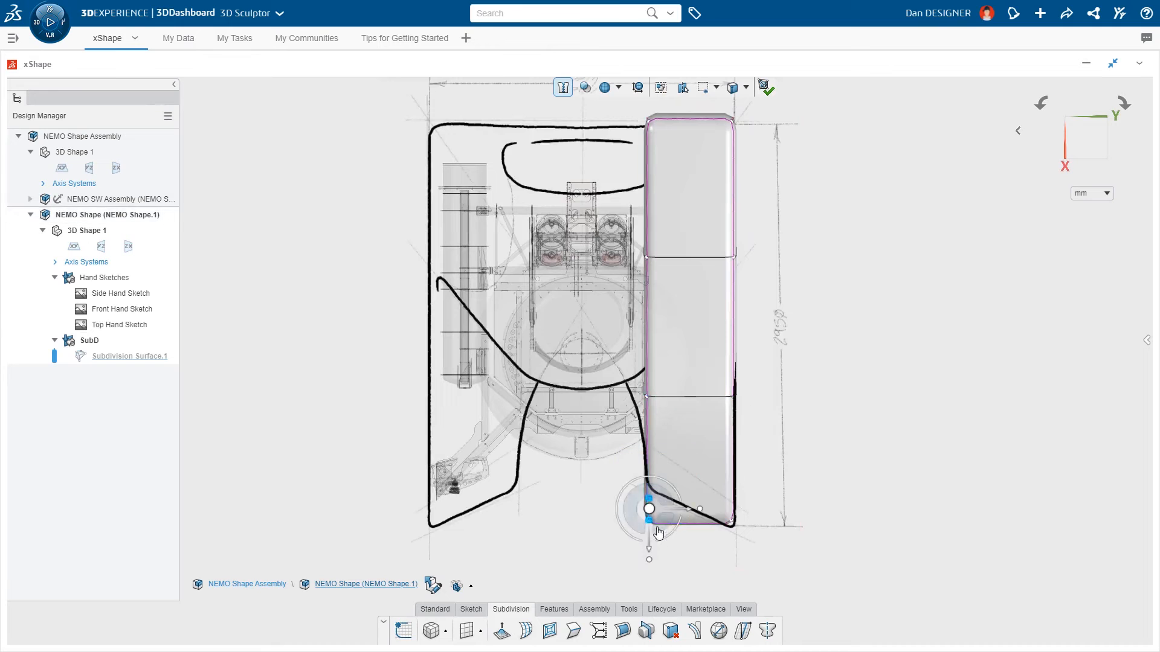
pyautogui.moveTo(650, 547); pyautogui.dragTo(656, 483)
# Align the manipulator with the nose's inner corner edge and move the upper corner point along that edge.
pyautogui.moveTo(667, 540); pyautogui.dragTo(734, 493, button='middle')
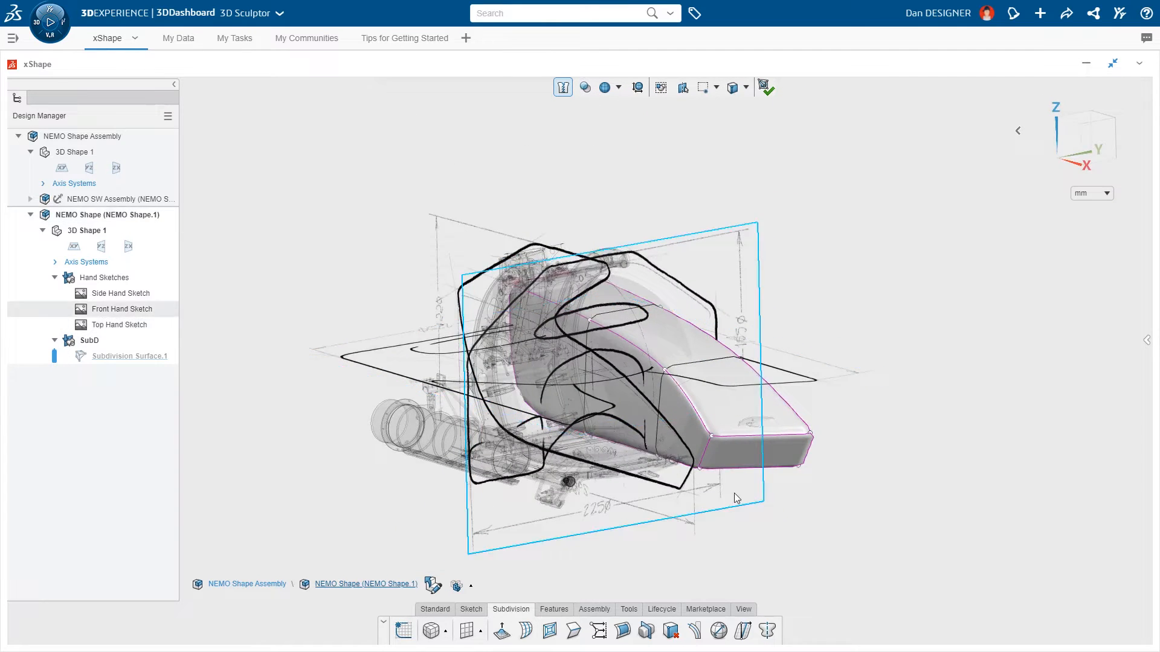
pyautogui.scroll(8, 746, 480)
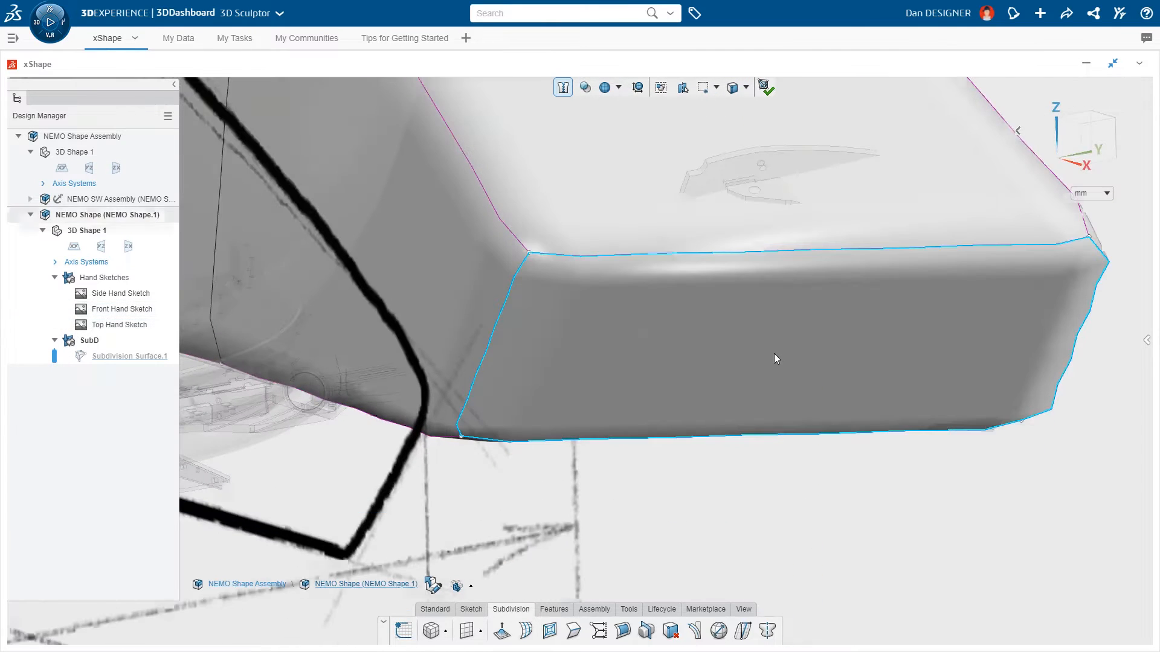
pyautogui.click(529, 252)
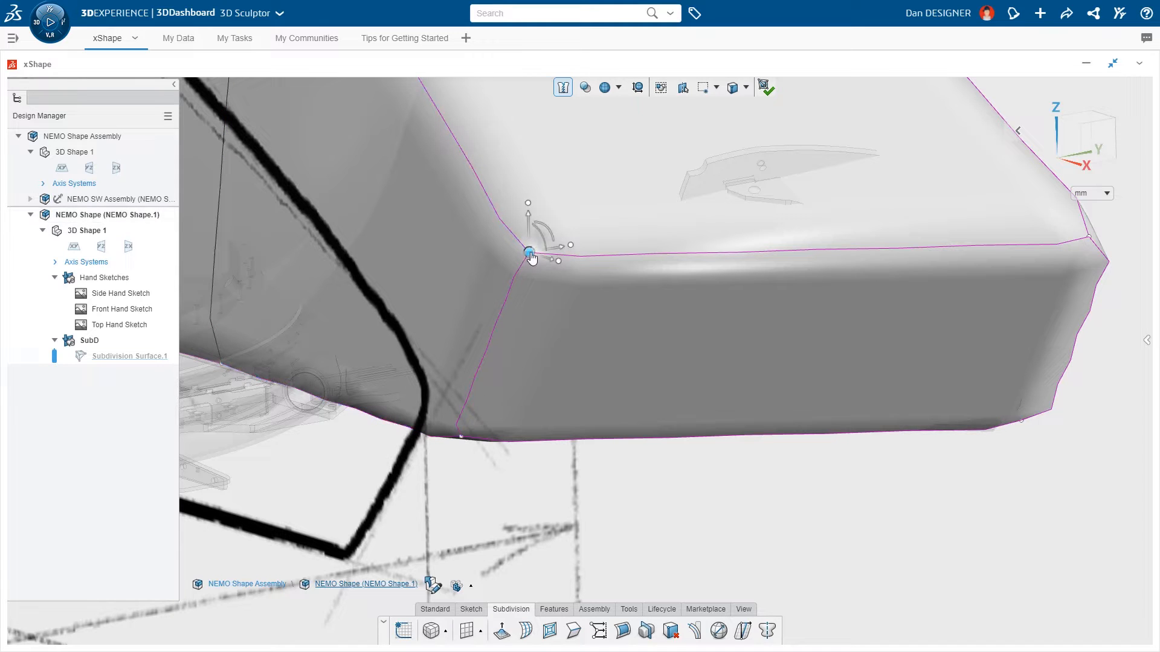
pyautogui.keyDown('ctrl'); pyautogui.click(513, 281); pyautogui.keyUp('ctrl')
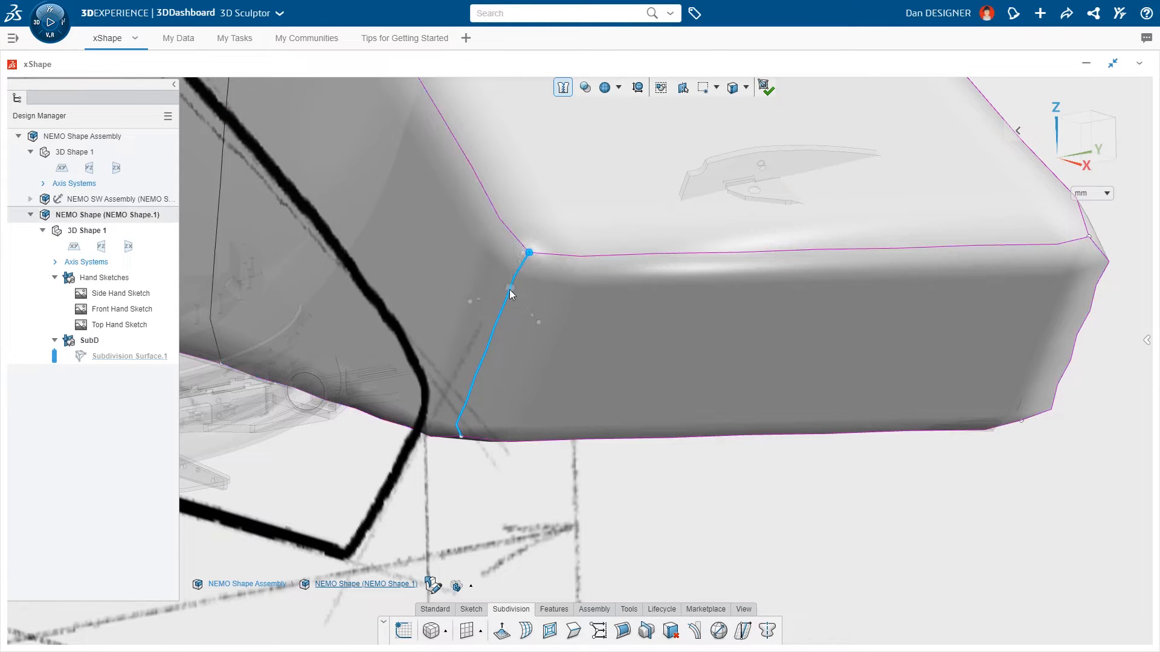
pyautogui.click(509, 290)
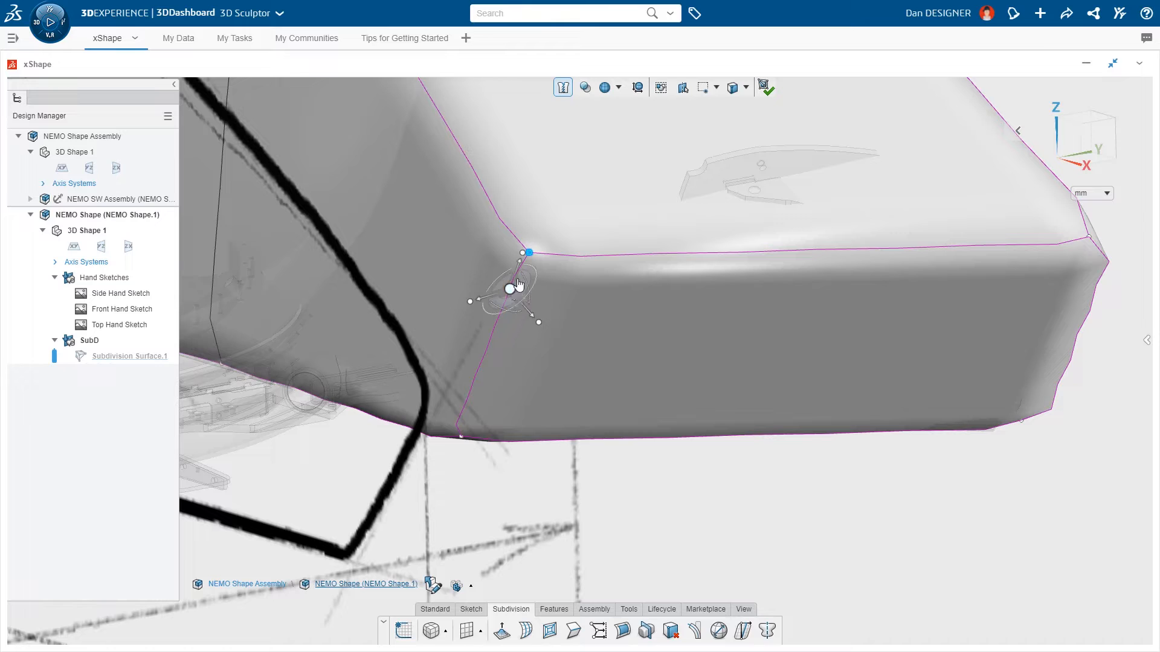
pyautogui.moveTo(521, 268)
pyautogui.mouseDown()
pyautogui.moveTo(581, 231)
pyautogui.moveTo(598, 169)
pyautogui.mouseUp()
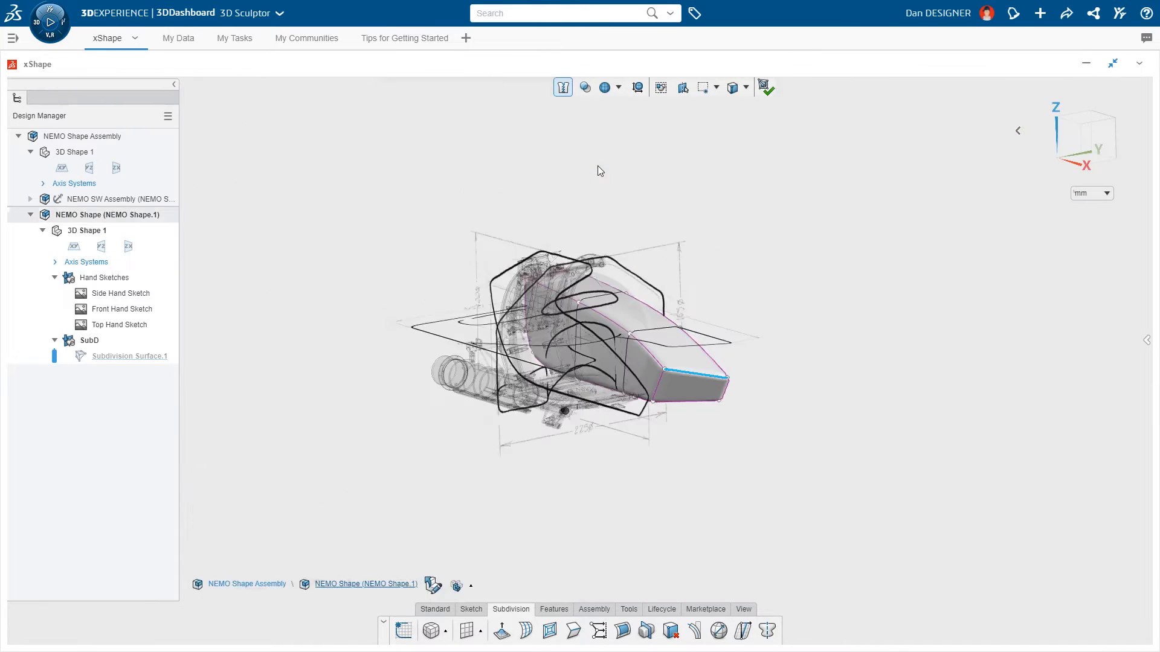
# In the side view, move the nose points forward to the sketch outline and the lower rear points forward to the slanted tail line.
pyautogui.scroll(5, 595, 374)
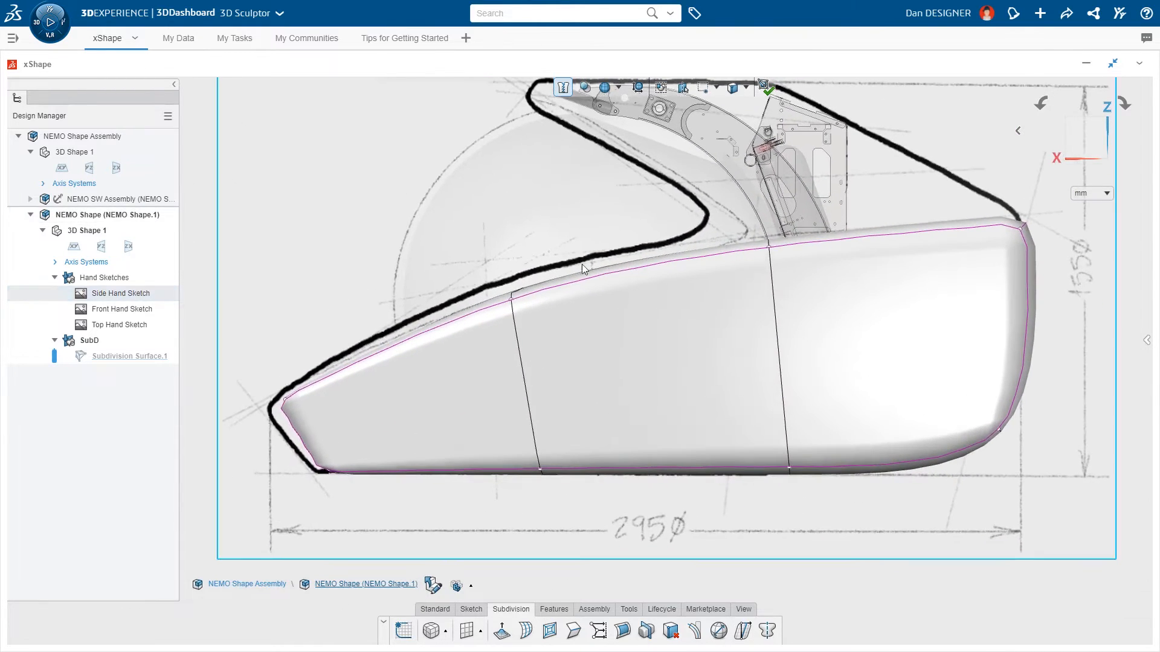
pyautogui.moveTo(447, 270); pyautogui.dragTo(223, 511)
pyautogui.moveTo(313, 427); pyautogui.dragTo(298, 427)
pyautogui.click(262, 377)
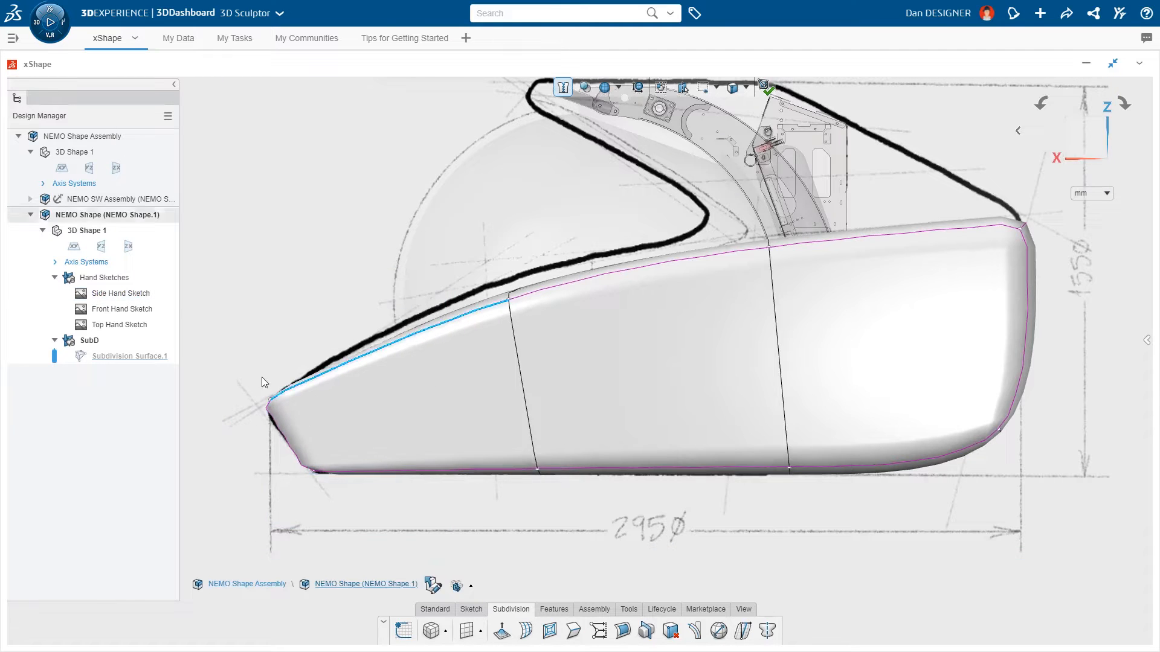
pyautogui.moveTo(1068, 497); pyautogui.dragTo(952, 391)
pyautogui.moveTo(959, 434)
pyautogui.mouseDown()
pyautogui.moveTo(870, 435)
pyautogui.moveTo(900, 436)
pyautogui.mouseUp()
# Hide the Hand Sketches and extrude the rear top face of the side body upward.
pyautogui.click(124, 278)
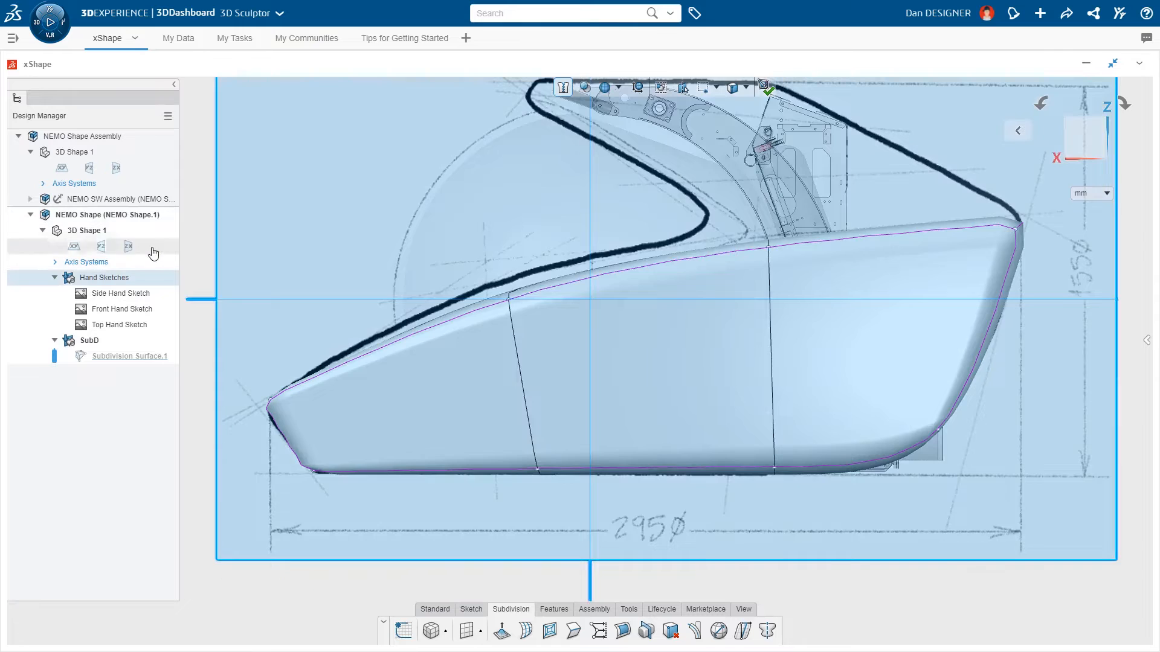
pyautogui.click(152, 249)
pyautogui.moveTo(432, 230)
pyautogui.mouseDown(button='middle')
pyautogui.moveTo(485, 243)
pyautogui.moveTo(583, 342)
pyautogui.moveTo(811, 241)
pyautogui.moveTo(806, 263)
pyautogui.mouseUp(button='middle')
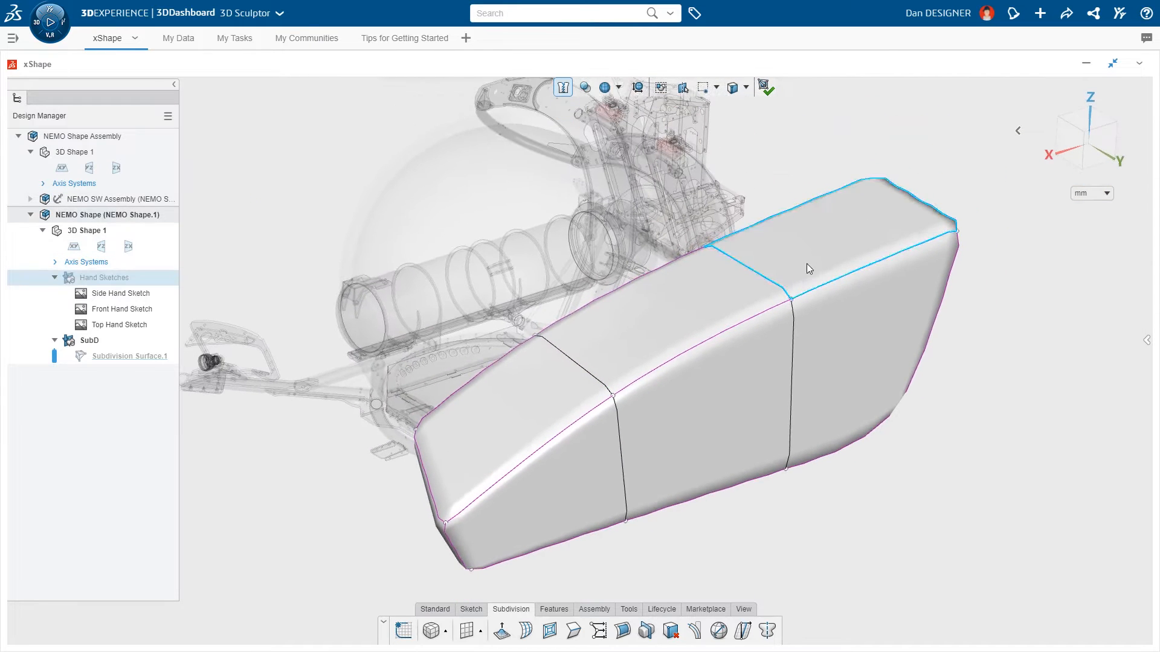
pyautogui.click(806, 260)
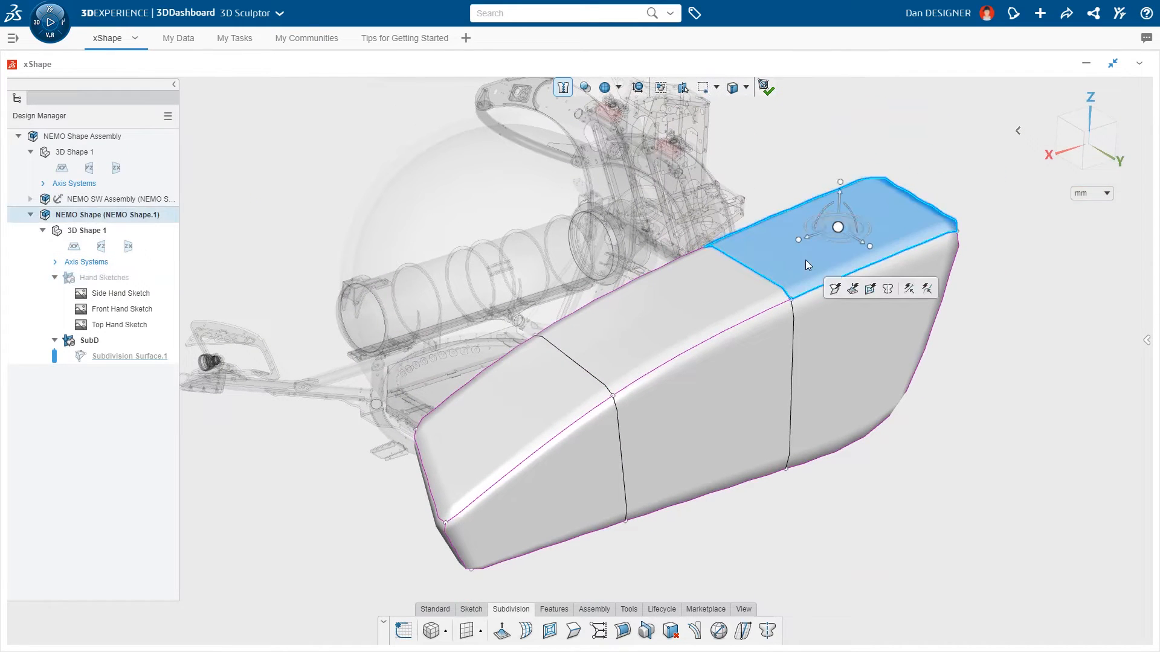
pyautogui.click(853, 295)
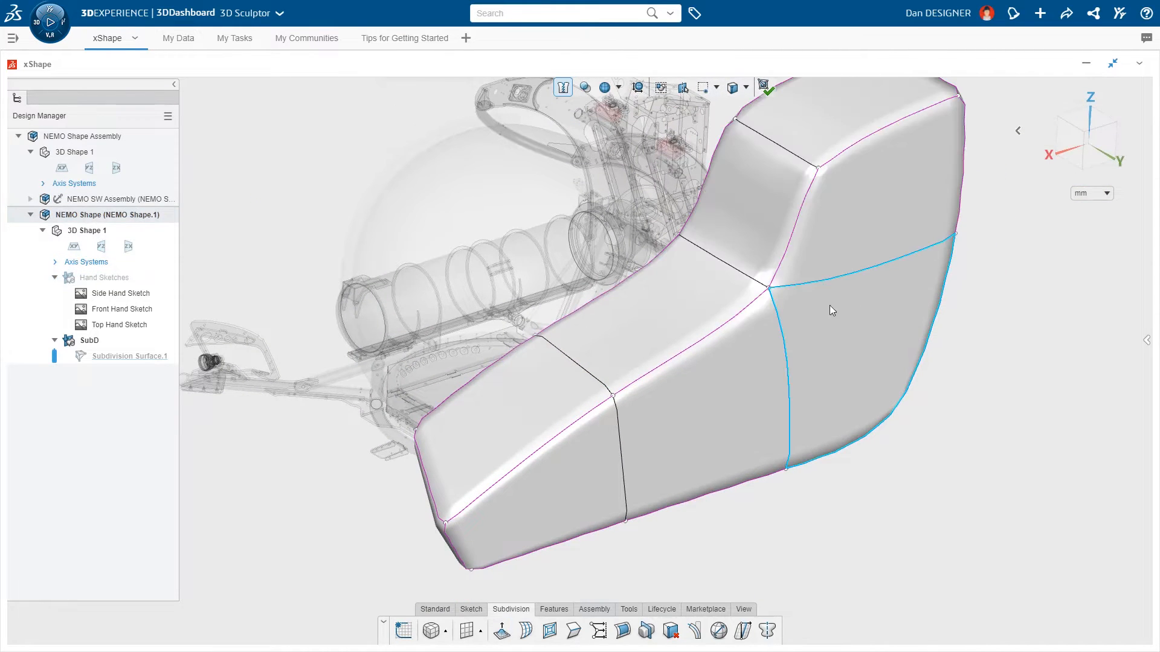
# Select the two inner side faces of the rear section and extrude them sideways to the body's centre plane.
pyautogui.scroll(-3, 809, 316)
pyautogui.moveTo(622, 347); pyautogui.dragTo(824, 329, button='middle')
pyautogui.keyDown('ctrl'); pyautogui.moveTo(567, 359); pyautogui.dragTo(768, 328, button='middle'); pyautogui.keyUp('ctrl')
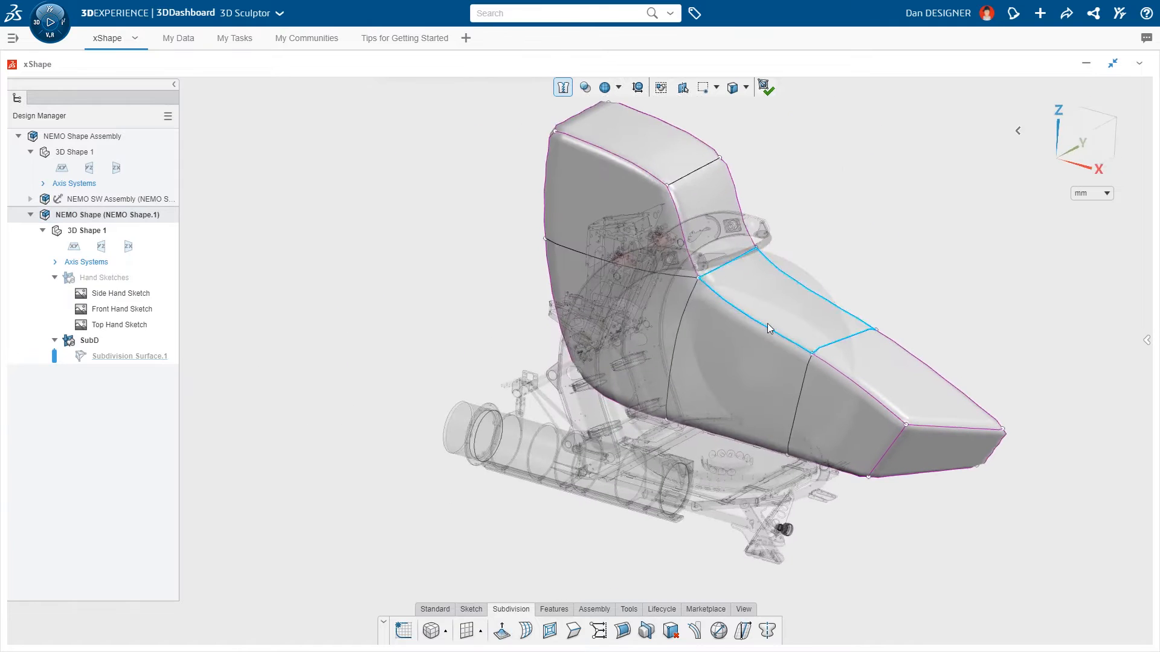
pyautogui.click(627, 245)
pyautogui.keyDown('ctrl'); pyautogui.click(607, 300); pyautogui.keyUp('ctrl')
pyautogui.moveTo(634, 261); pyautogui.dragTo(546, 292)
pyautogui.moveTo(656, 362); pyautogui.dragTo(435, 350, button='middle')
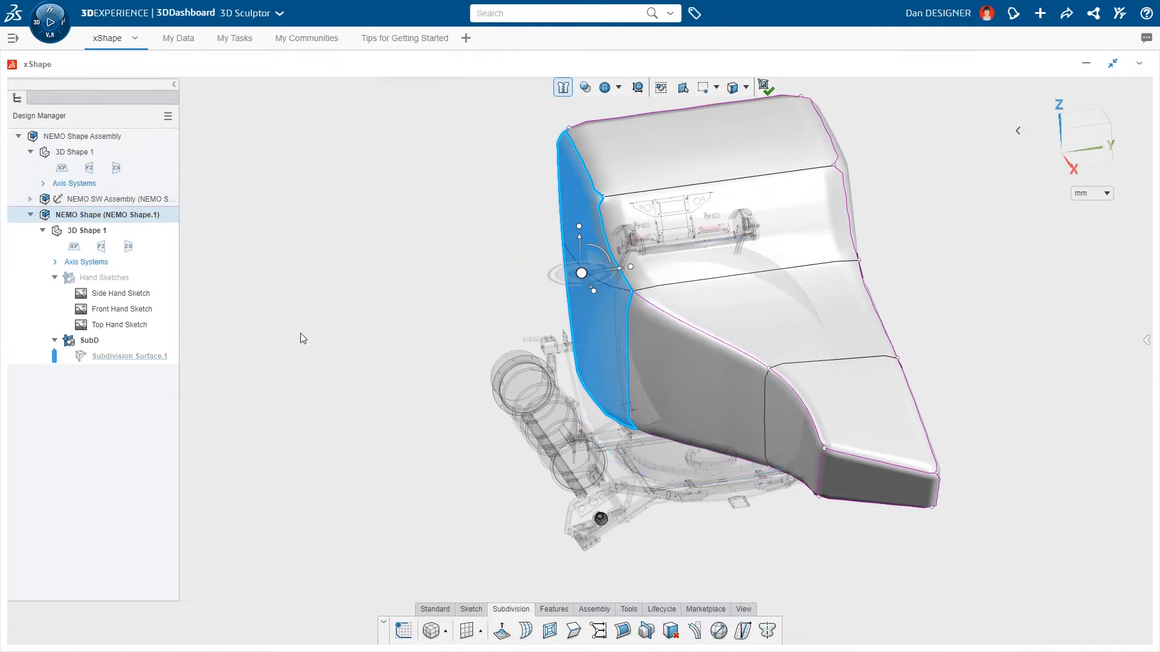
# Mirror the body with Symmetry about the zx plane.
pyautogui.click(128, 246)
pyautogui.click(212, 220)
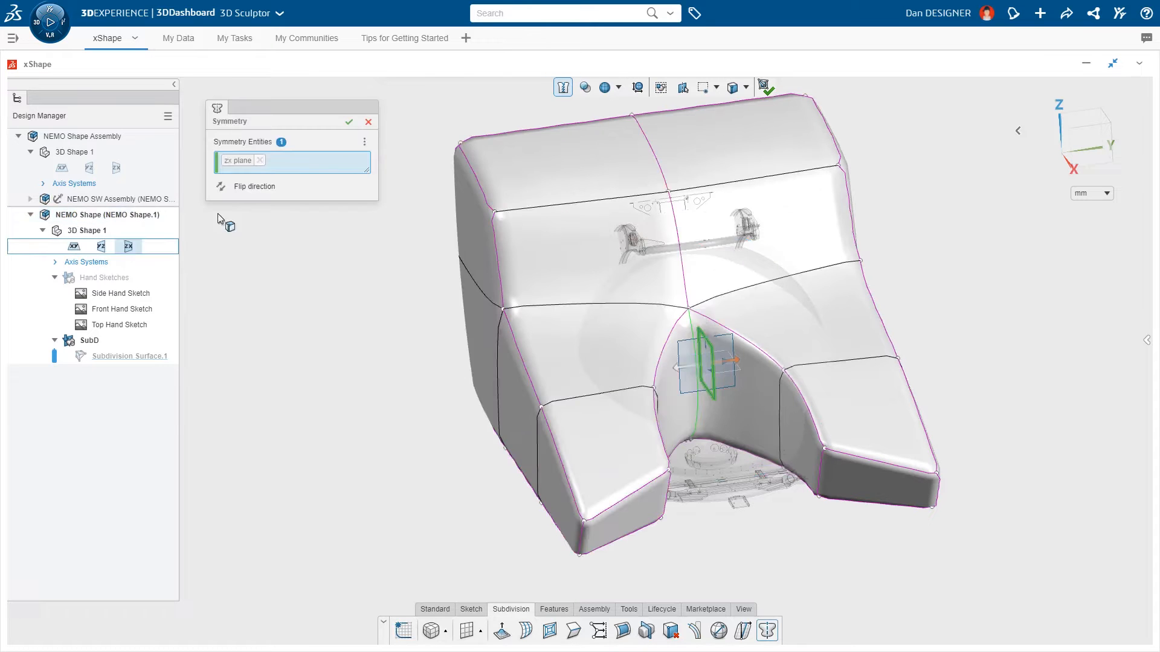
pyautogui.click(349, 122)
# Select the edge loop along the symmetry plane and set its crease to 0.
pyautogui.moveTo(1009, 501); pyautogui.dragTo(797, 314, button='middle')
pyautogui.click(837, 434)
pyautogui.moveTo(901, 251); pyautogui.dragTo(991, 356, button='middle')
pyautogui.keyDown('shift'); pyautogui.click(775, 140); pyautogui.keyUp('shift')
pyautogui.keyDown('ctrl'); pyautogui.moveTo(775, 141); pyautogui.dragTo(746, 221, button='middle'); pyautogui.keyUp('ctrl')
pyautogui.click(574, 631)
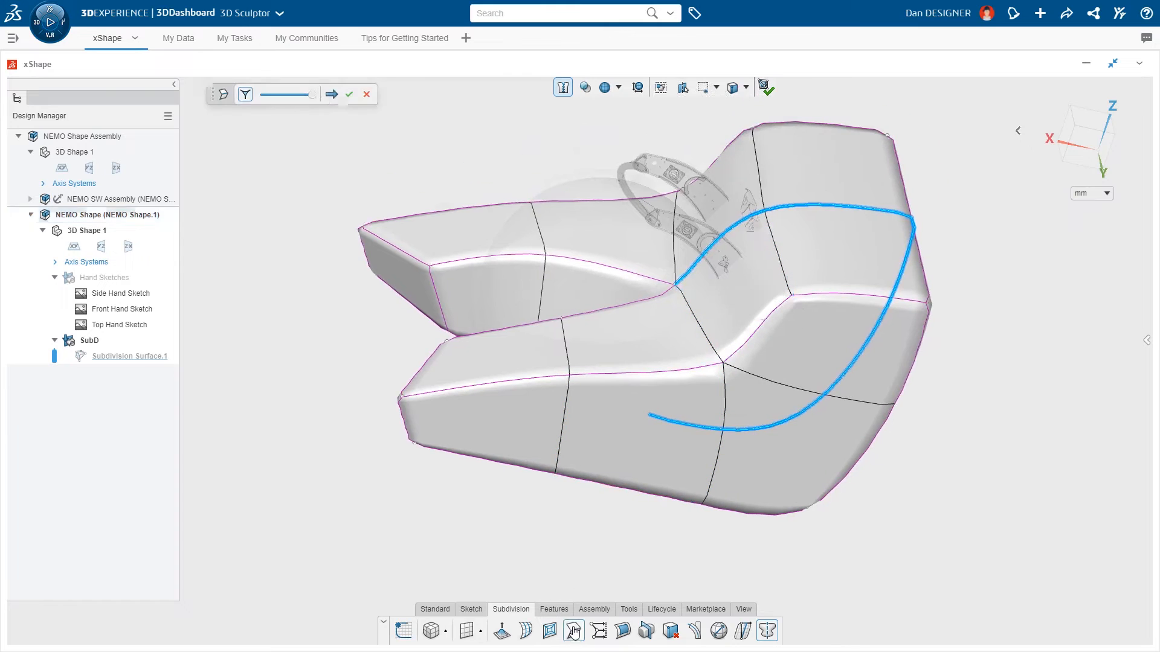
pyautogui.moveTo(312, 95); pyautogui.dragTo(260, 94)
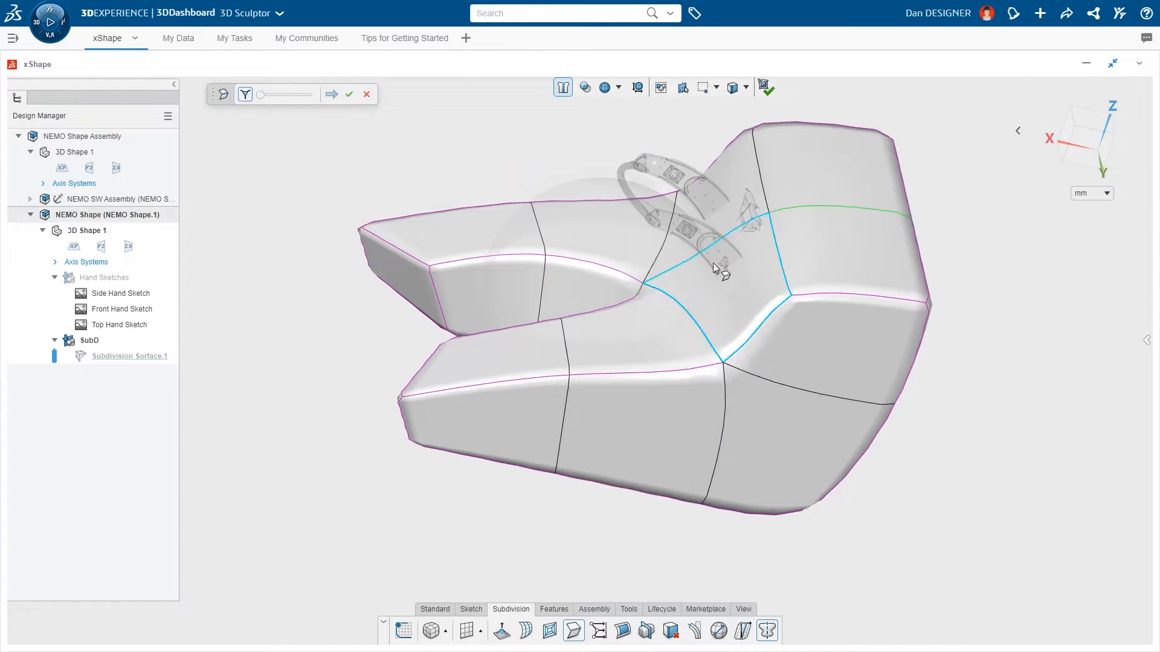
# Apply full crease to the rear section's crosswise edges and the horizontal edge along its side.
pyautogui.moveTo(799, 280); pyautogui.dragTo(849, 351, button='middle')
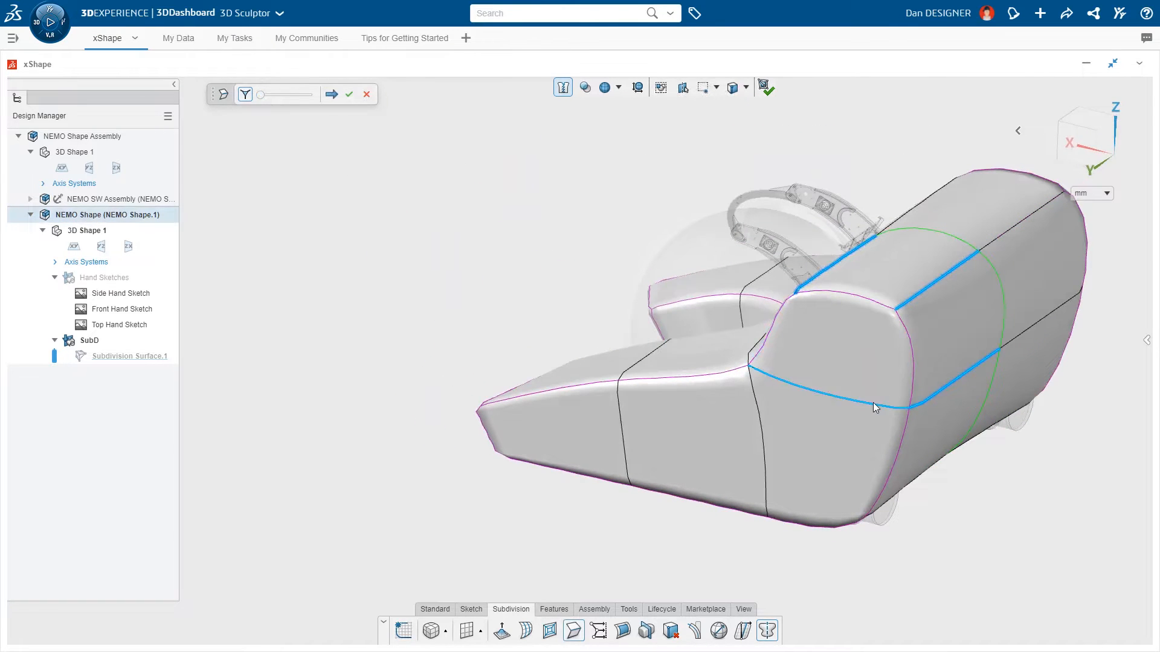
pyautogui.moveTo(260, 94); pyautogui.dragTo(312, 94)
pyautogui.click(349, 94)
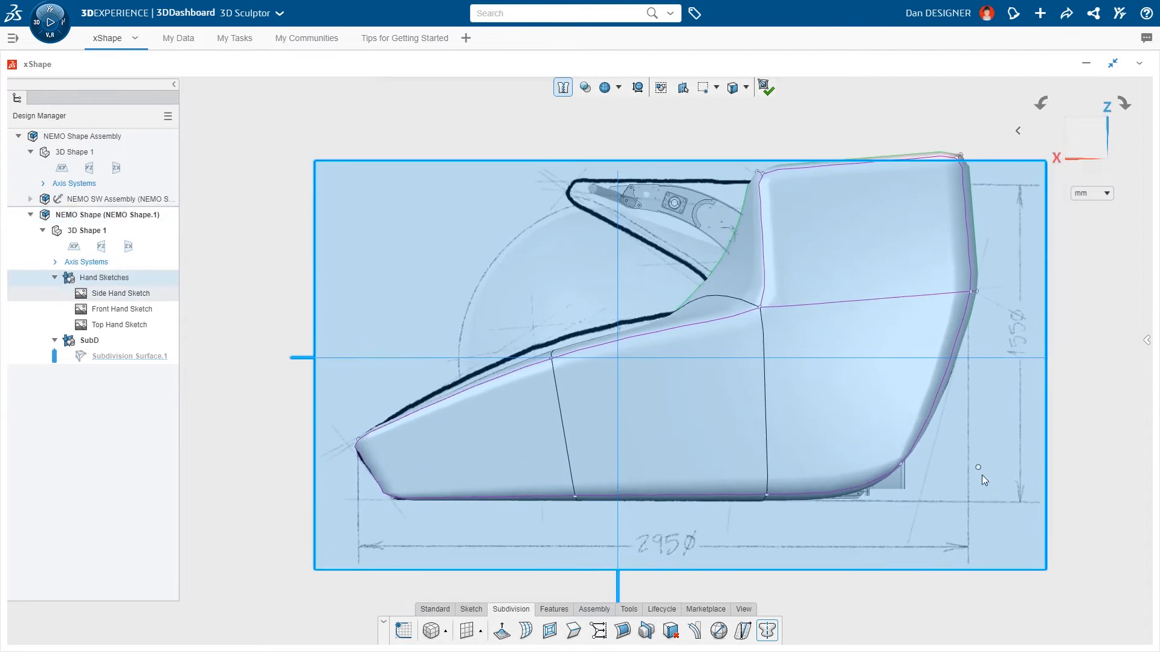
# Show the Hand Sketches and, in the side view, move the upper front and rear points to the sketched top outline.
pyautogui.keyDown('ctrl'); pyautogui.moveTo(981, 474); pyautogui.dragTo(965, 446, button='middle'); pyautogui.keyUp('ctrl')
pyautogui.moveTo(963, 106)
pyautogui.mouseDown()
pyautogui.moveTo(710, 164)
pyautogui.moveTo(666, 145)
pyautogui.moveTo(558, 153)
pyautogui.mouseUp()
pyautogui.click(743, 131)
pyautogui.moveTo(952, 123); pyautogui.dragTo(751, 153)
# In the front view, select the top corner points and scale them inward to match the sketch's slanted shoulders.
pyautogui.click(344, 122)
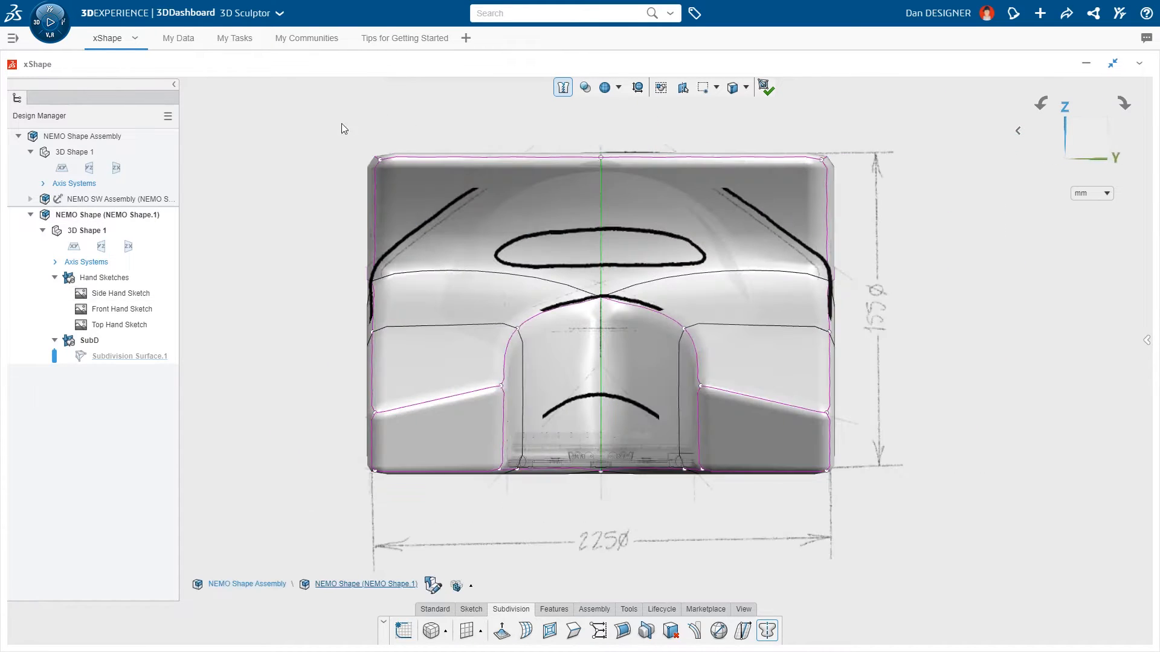
pyautogui.moveTo(342, 128); pyautogui.dragTo(879, 210)
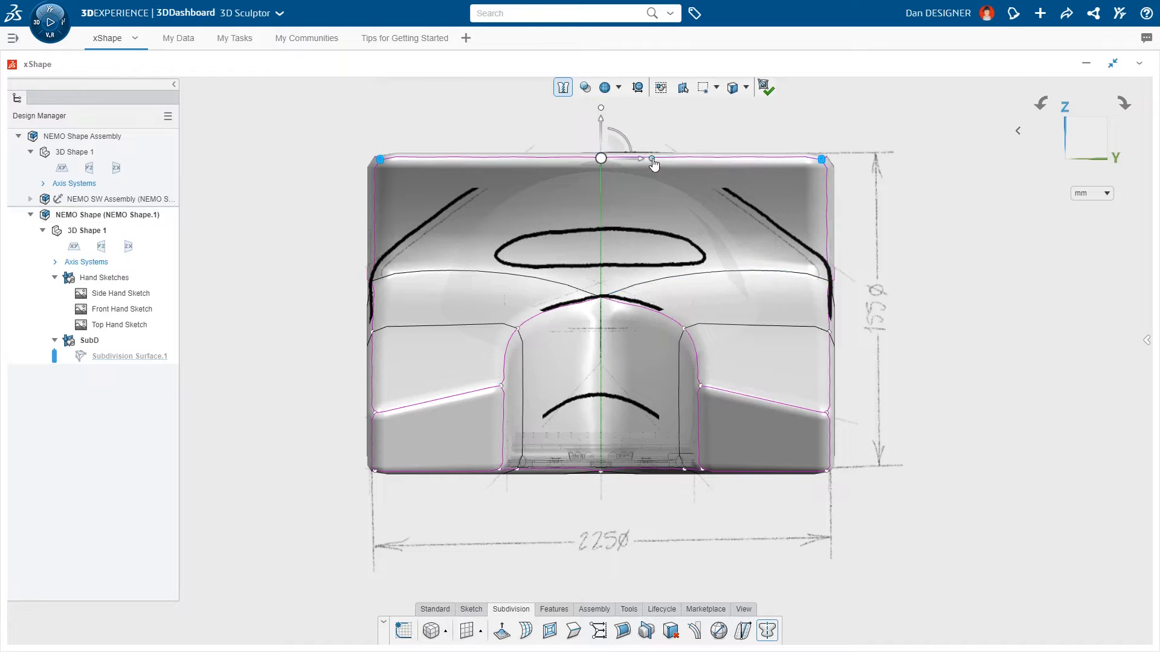
pyautogui.moveTo(653, 164); pyautogui.dragTo(623, 158)
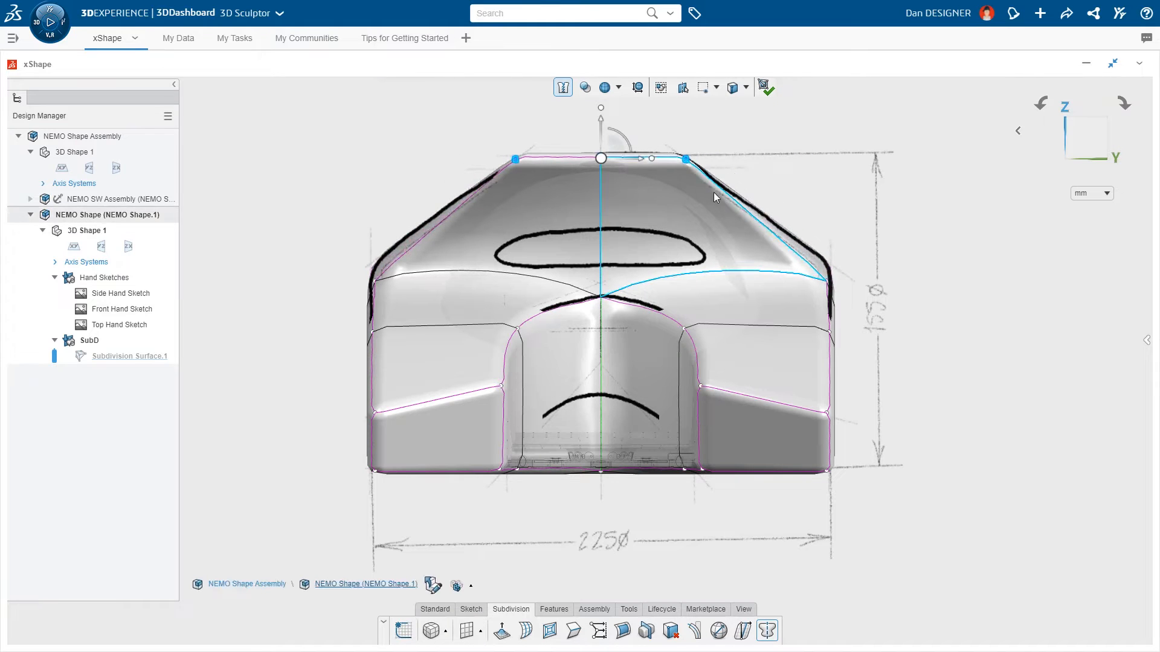
# Select the slanted shoulder edge and insert two edge loops across it.
pyautogui.click(732, 201)
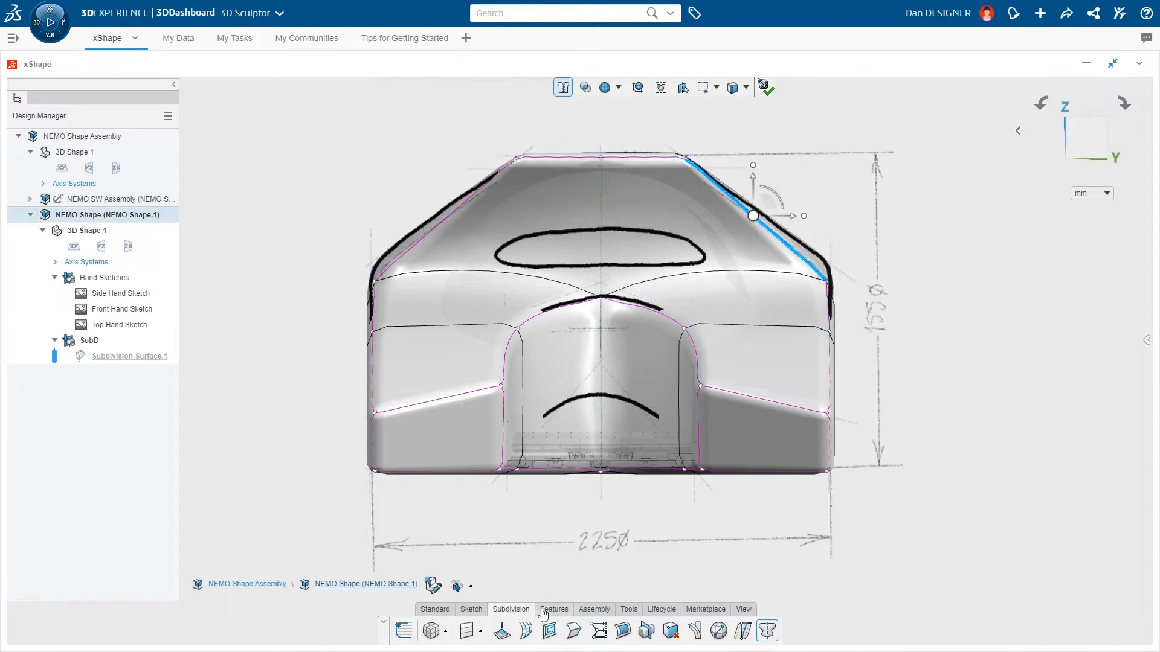
pyautogui.click(525, 635)
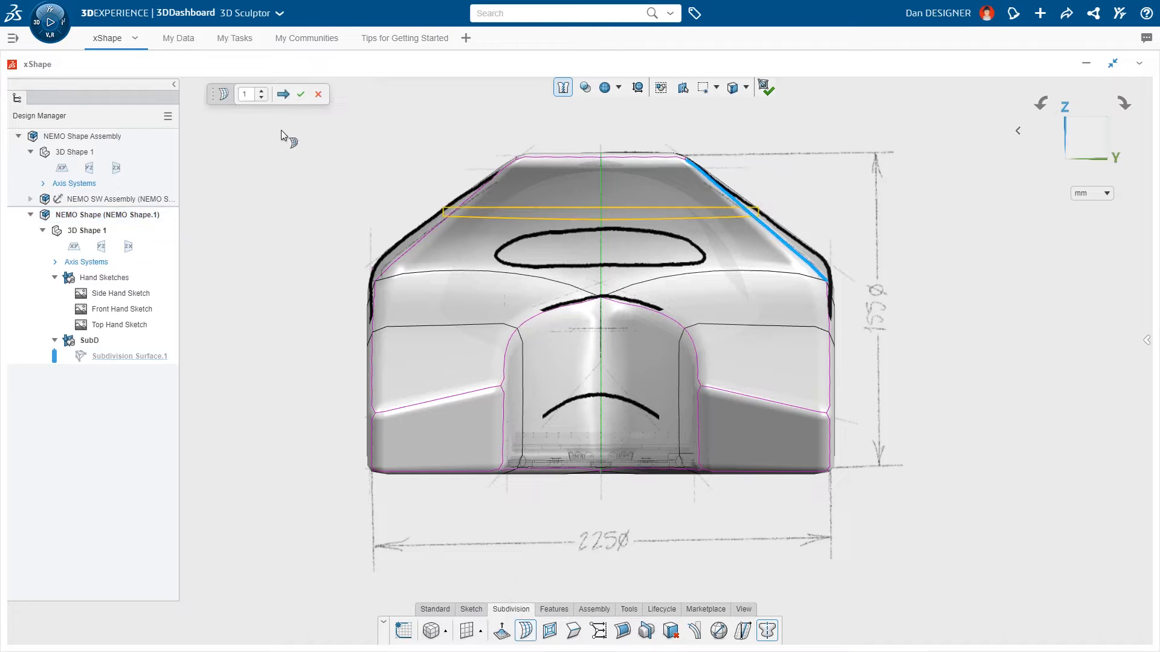
pyautogui.click(301, 93)
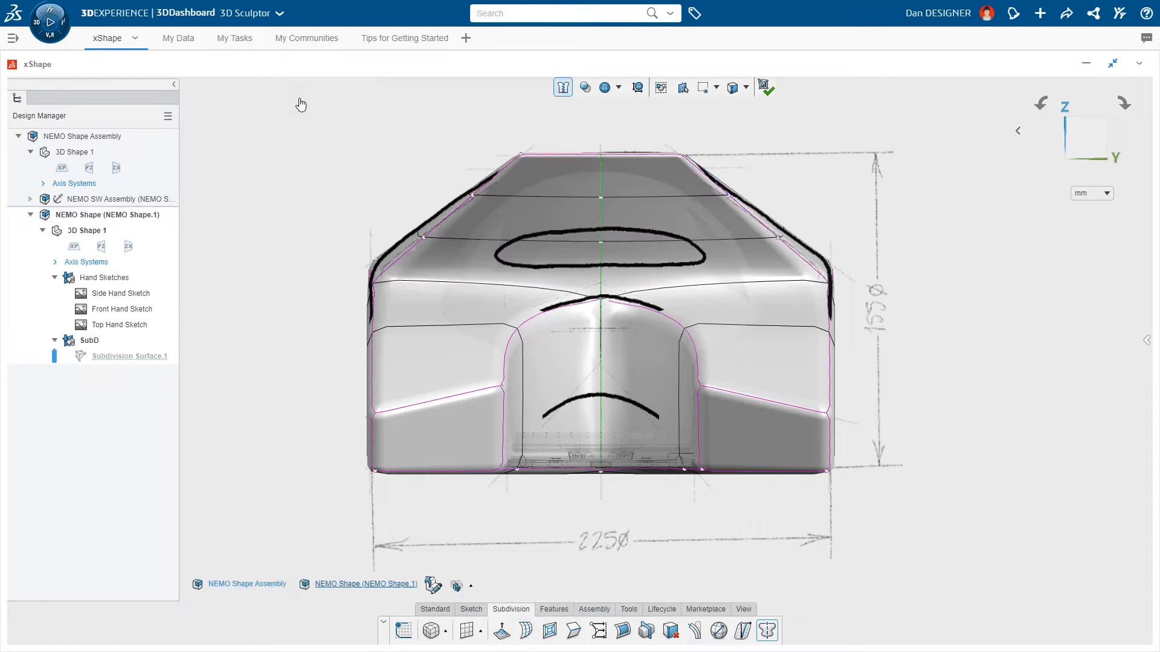
# Set the crease to 0 on the upper front edges between the roof and the first inserted loop.
pyautogui.click(629, 199)
pyautogui.click(574, 630)
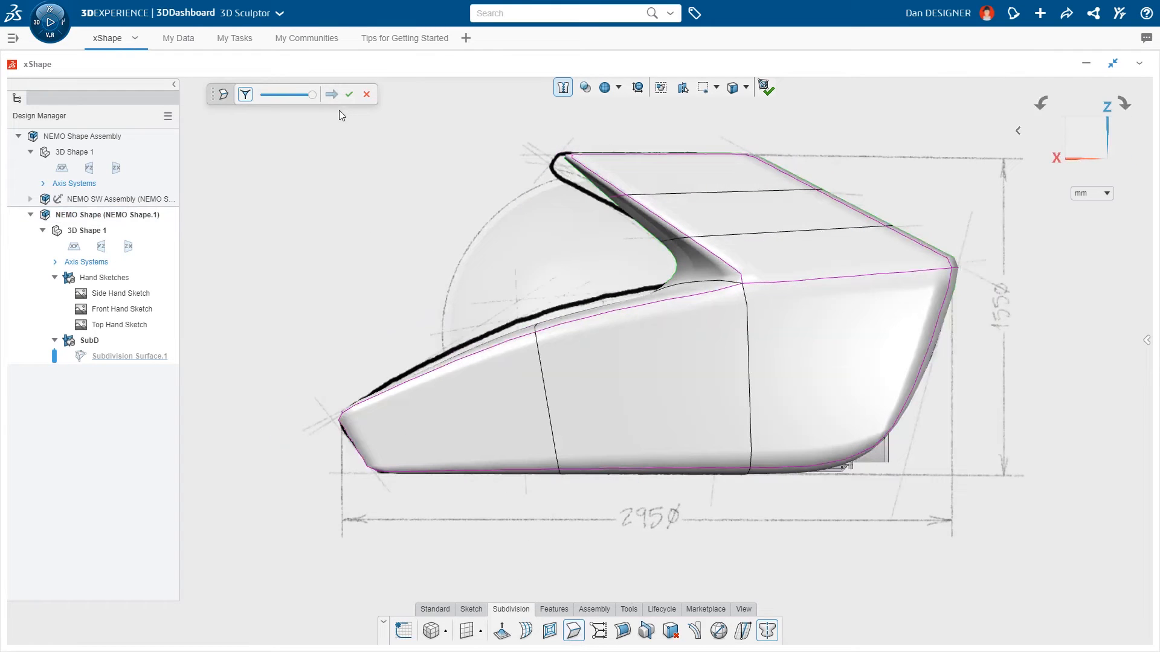
pyautogui.click(604, 180)
pyautogui.moveTo(312, 95); pyautogui.dragTo(259, 104)
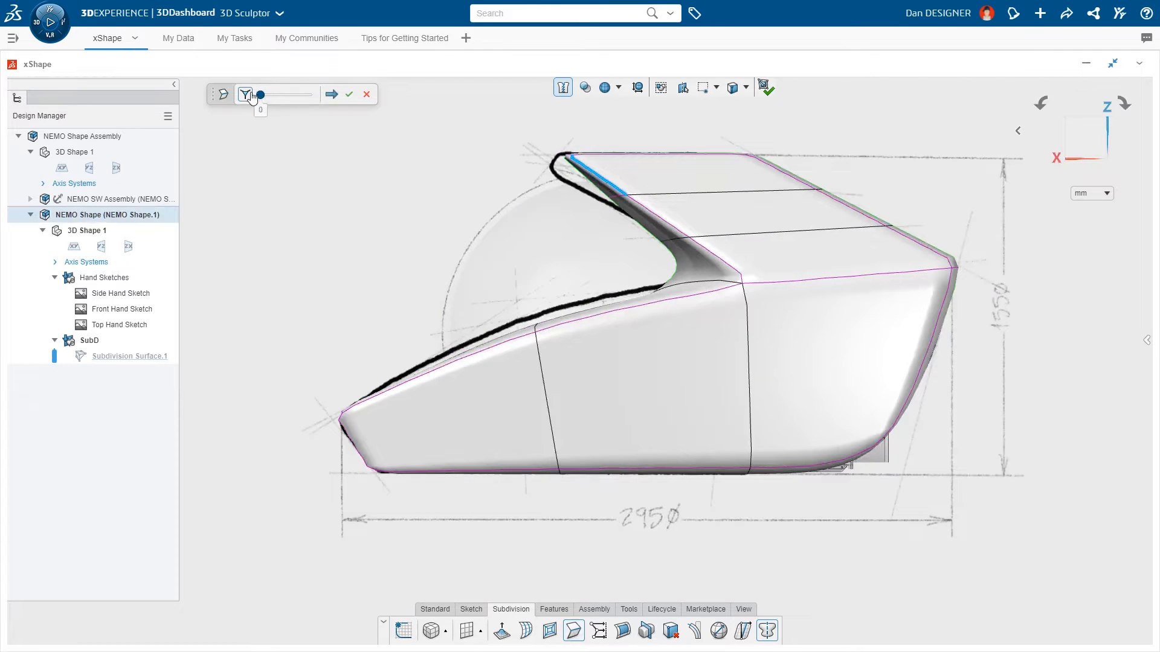
pyautogui.click(350, 96)
# Move the first loop's front points to the roof tip in the side sketch and shift its corner point inward.
pyautogui.click(625, 199)
pyautogui.moveTo(602, 188); pyautogui.dragTo(551, 161)
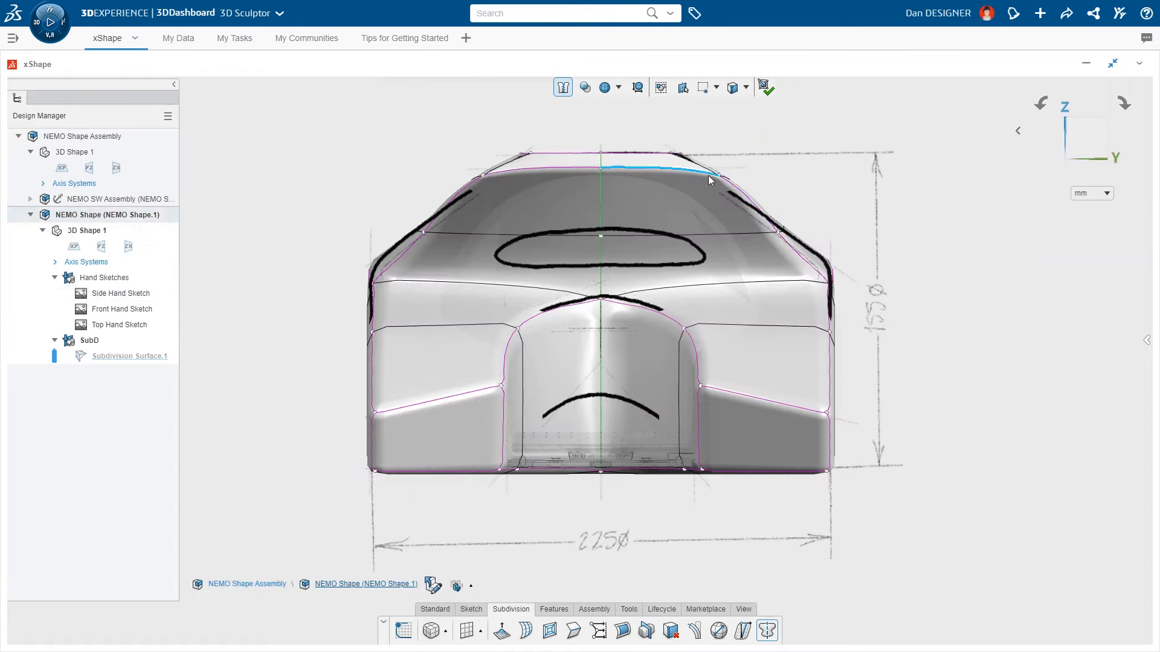
pyautogui.click(707, 174)
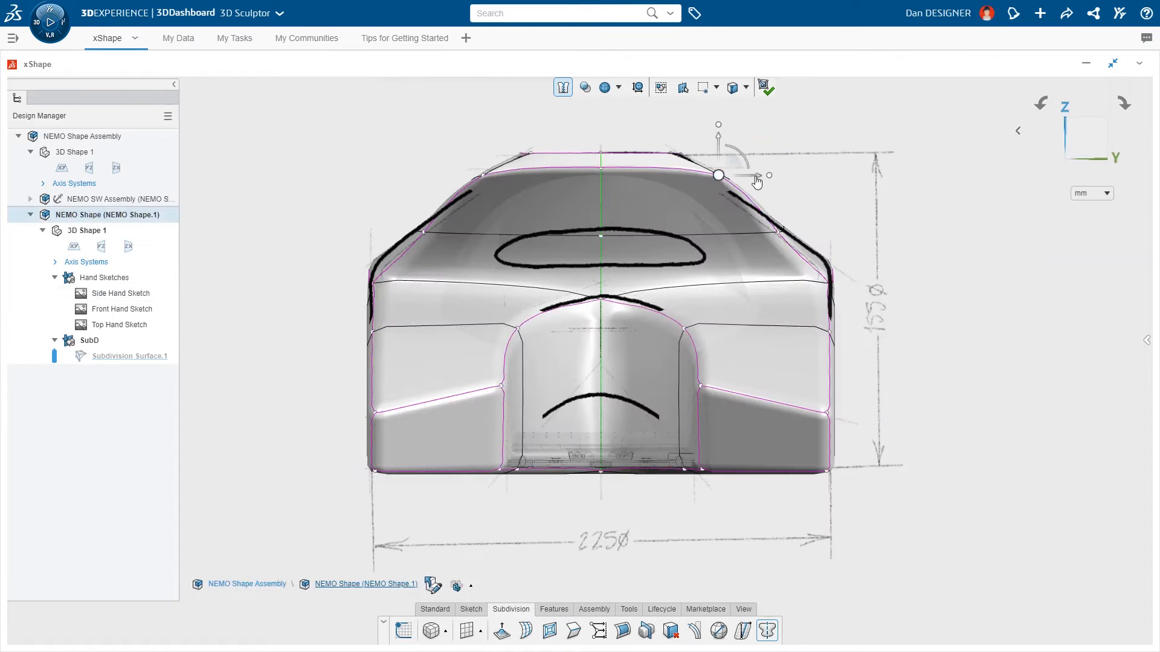
pyautogui.moveTo(756, 177); pyautogui.dragTo(729, 177)
# From the rear view, insert a vertical edge loop through each half of the body.
pyautogui.press('Escape')
pyautogui.hotkey('shift', 'Left')
pyautogui.hotkey('shift', 'Left')
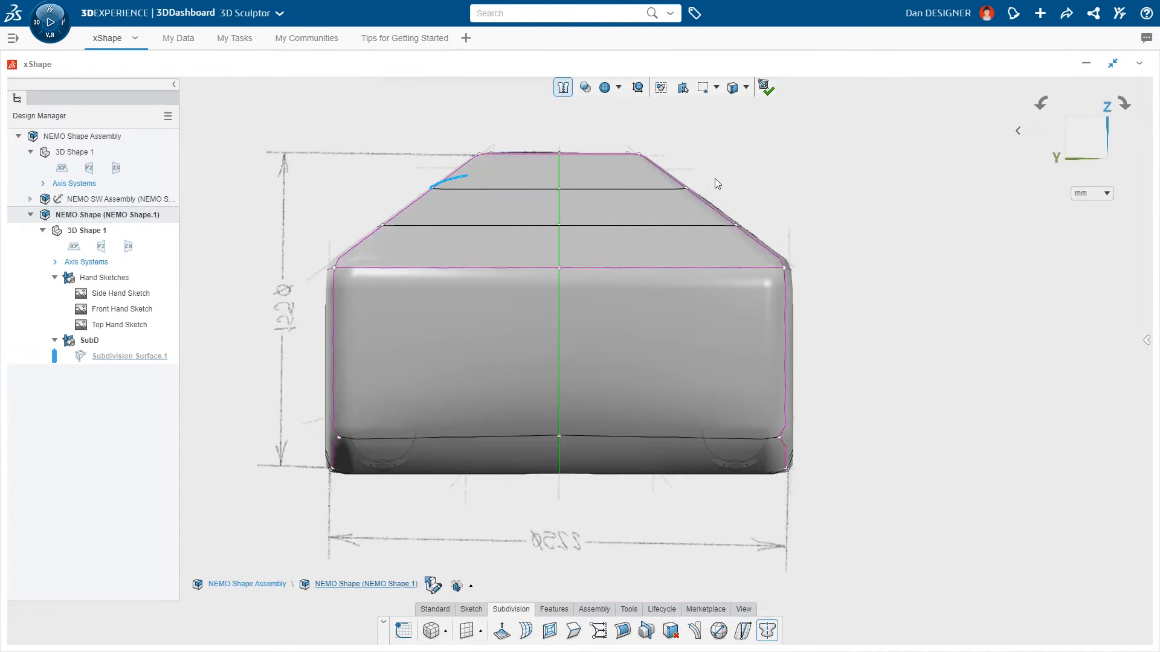
pyautogui.click(448, 437)
pyautogui.click(489, 403)
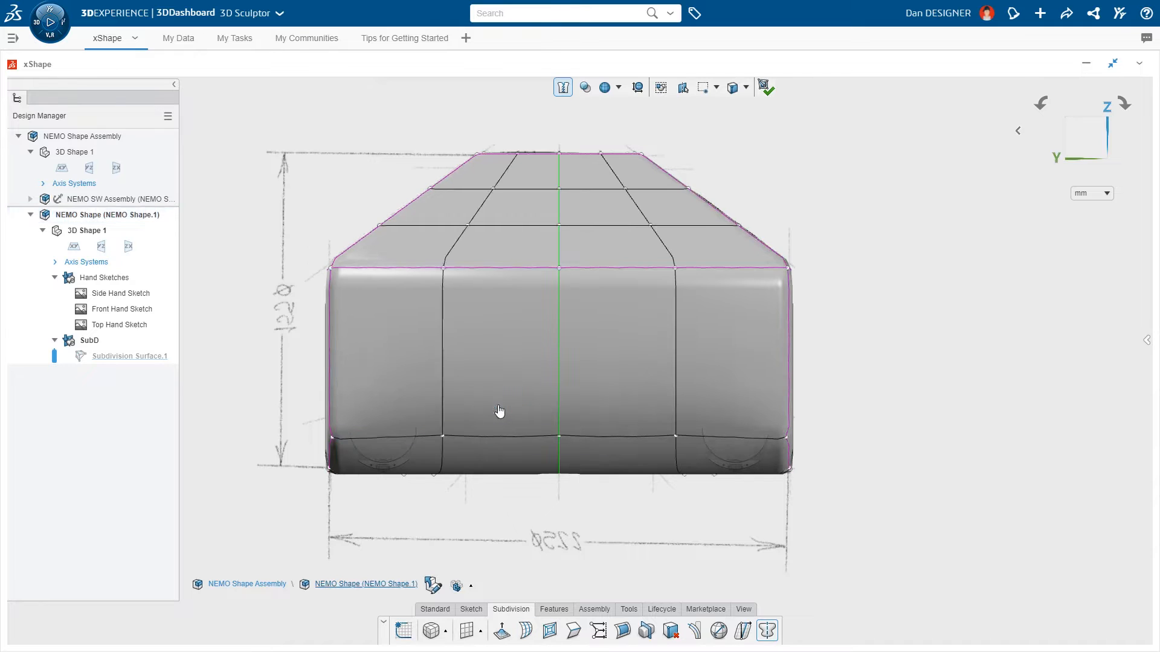
# With transparency at 39, raise the bottom centre of the rear wall to the arch in the Front Hand Sketch.
pyautogui.click(586, 88)
pyautogui.moveTo(596, 112); pyautogui.dragTo(604, 112)
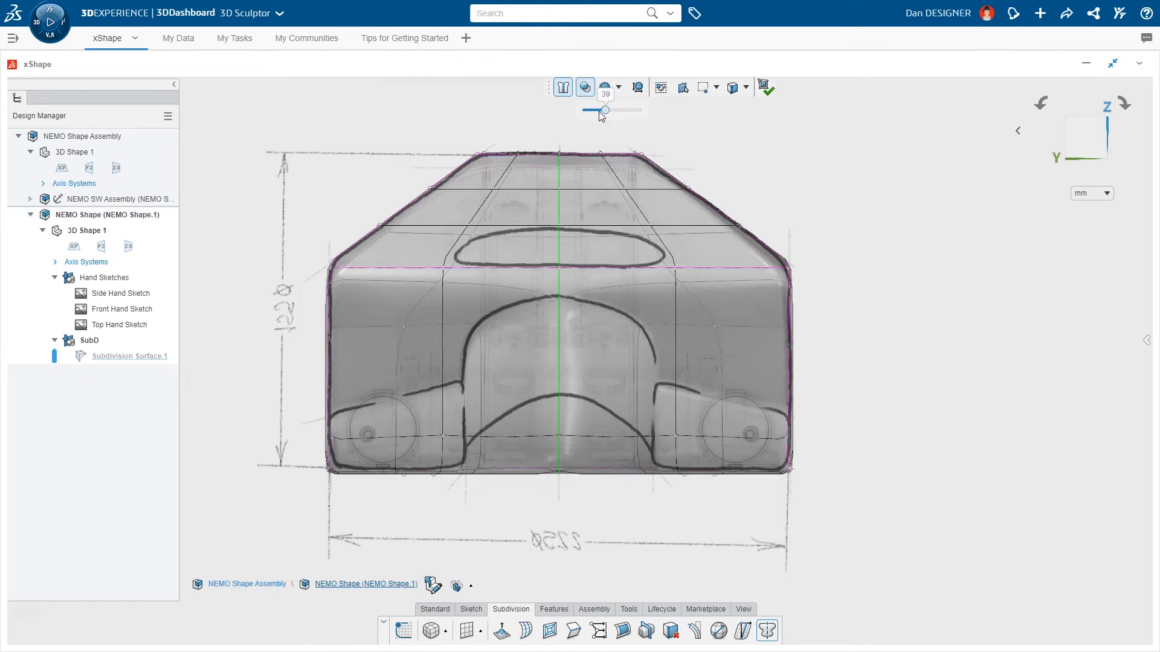
pyautogui.click(560, 469)
pyautogui.moveTo(559, 431); pyautogui.dragTo(572, 310)
# Turn off symmetry, then hide the Hand Sketches and set the transparency to 0.
pyautogui.click(768, 634)
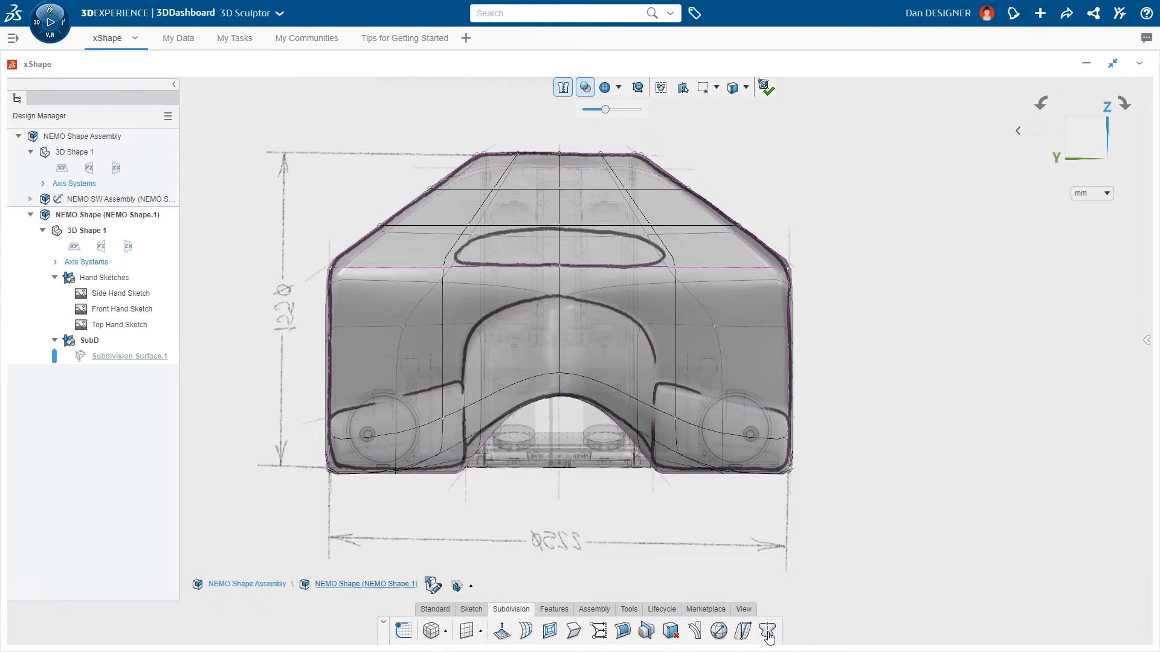
pyautogui.click(125, 277)
pyautogui.click(151, 245)
pyautogui.moveTo(604, 110); pyautogui.dragTo(583, 110)
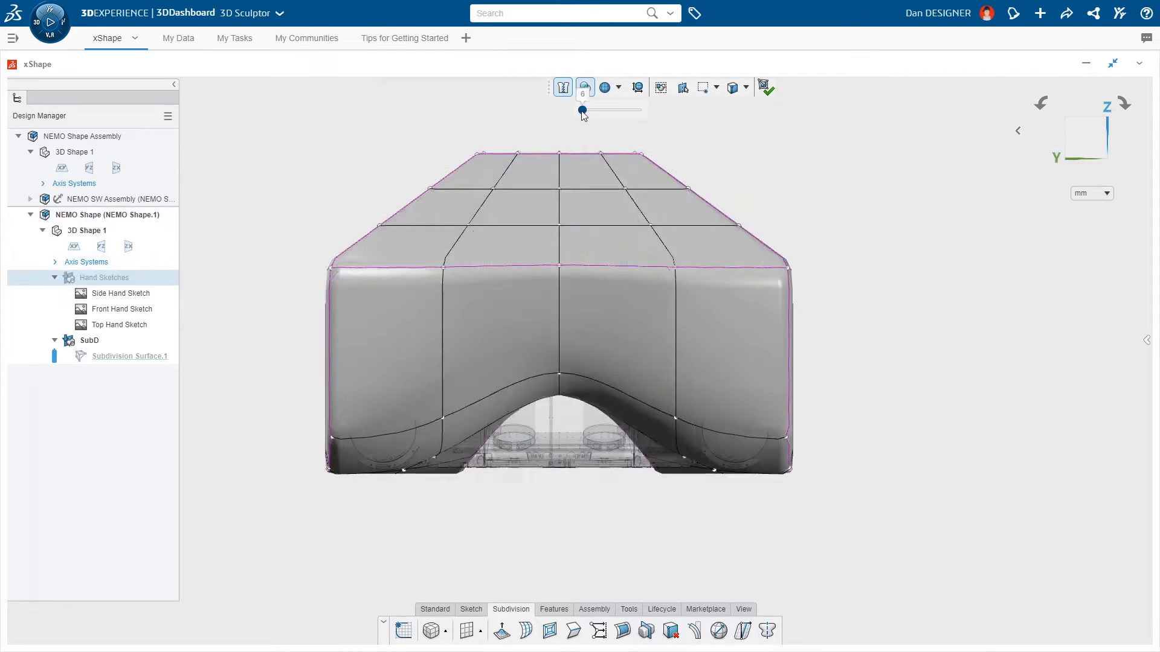
# Select the facing upper rear and front panels beside the centre line and cut an oval opening through the body between them.
pyautogui.click(522, 245)
pyautogui.moveTo(522, 246); pyautogui.dragTo(628, 269, button='middle')
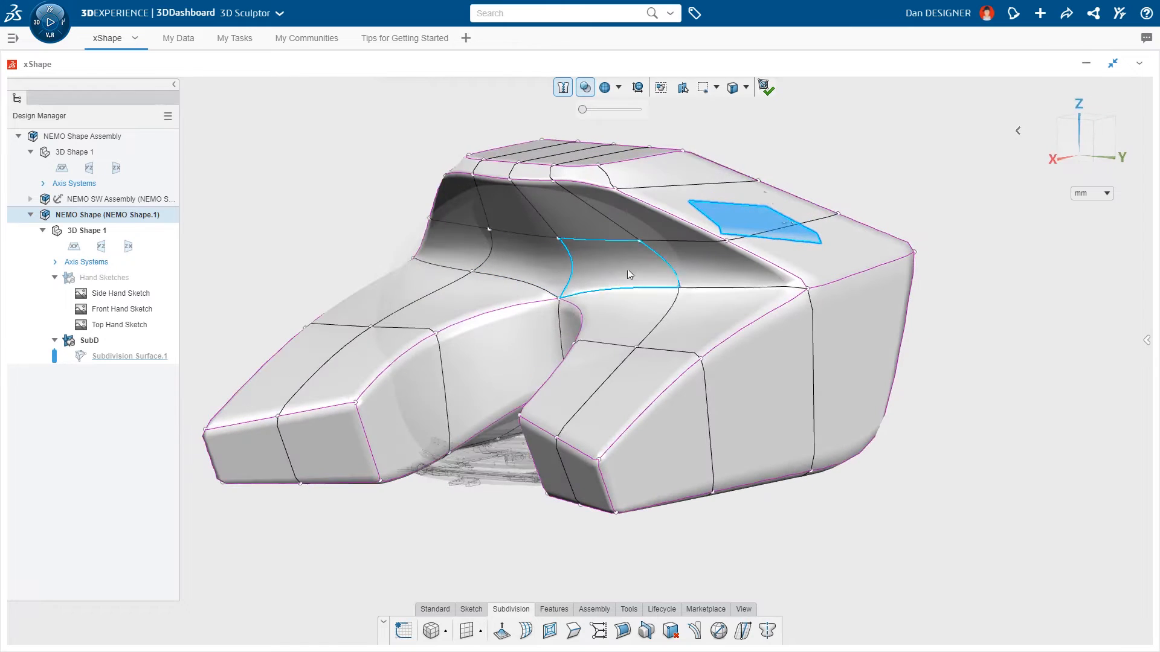
pyautogui.click(628, 270)
pyautogui.click(676, 298)
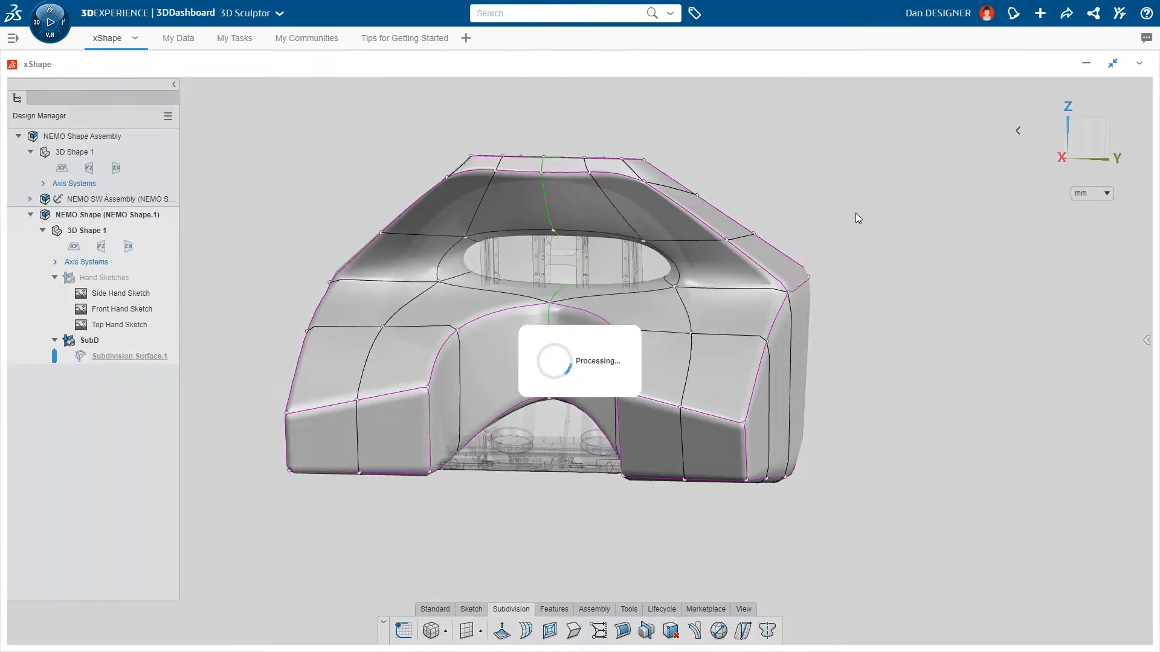
pyautogui.moveTo(856, 213); pyautogui.dragTo(305, 160, button='middle')
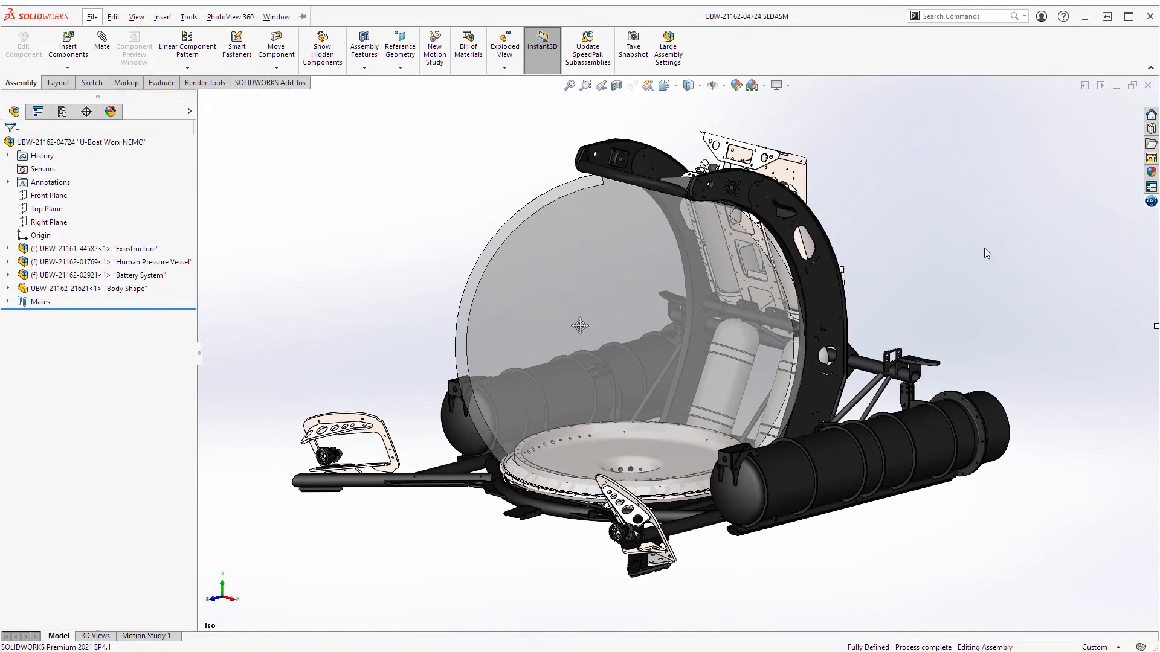
# In SOLIDWORKS, reserve the Exostructure and Human Pressure Vessel subassemblies in the 3DEXPERIENCE session.
pyautogui.click(1151, 202)
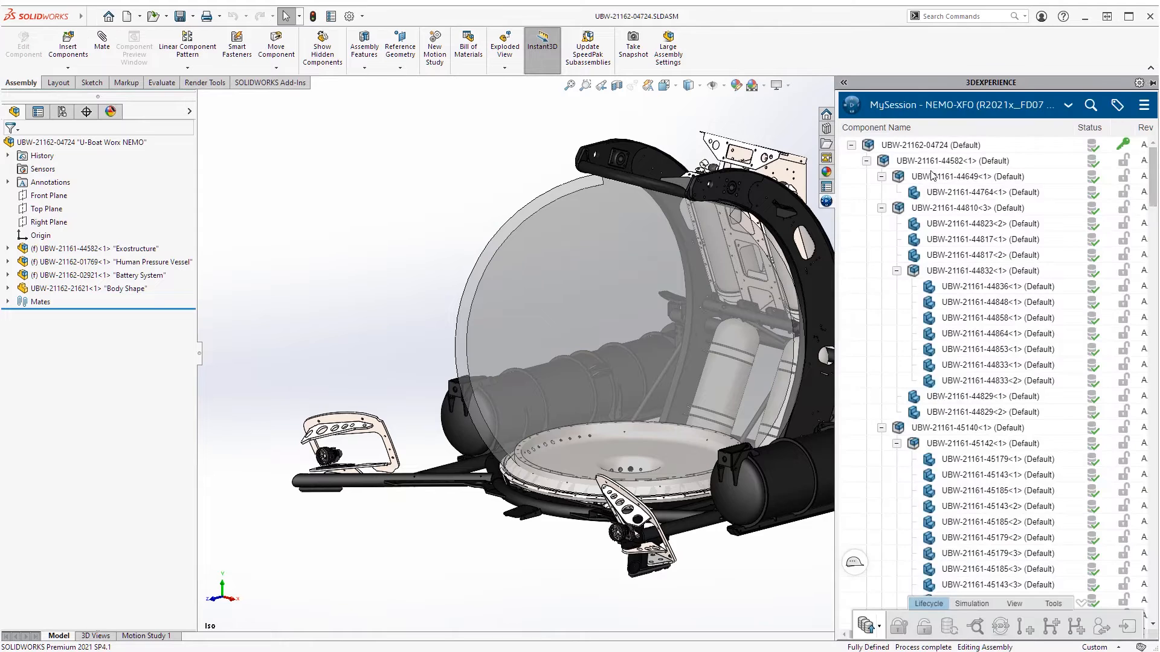
pyautogui.click(866, 161)
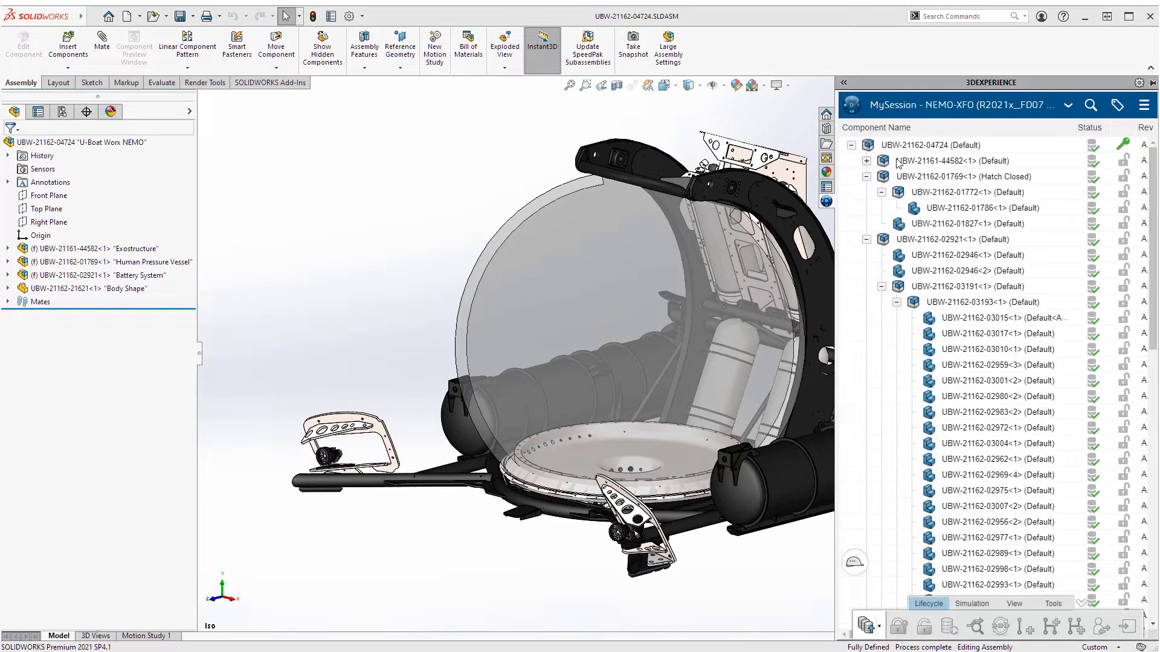
pyautogui.click(915, 162)
pyautogui.keyDown('ctrl'); pyautogui.click(917, 177); pyautogui.keyUp('ctrl')
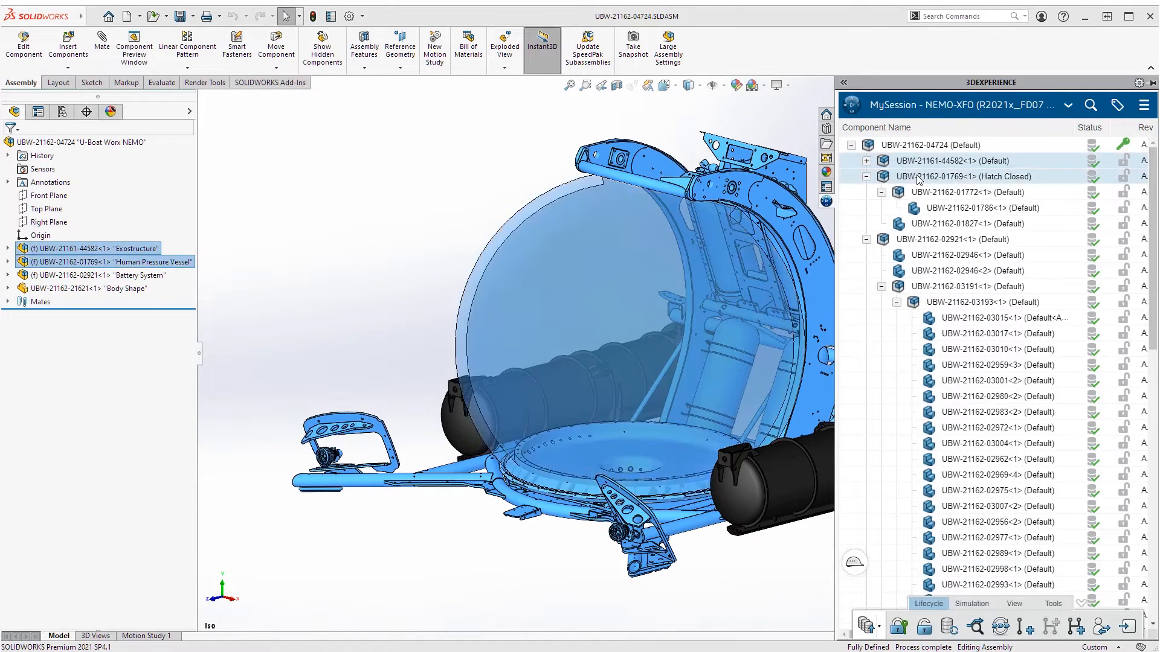
pyautogui.rightClick(917, 180)
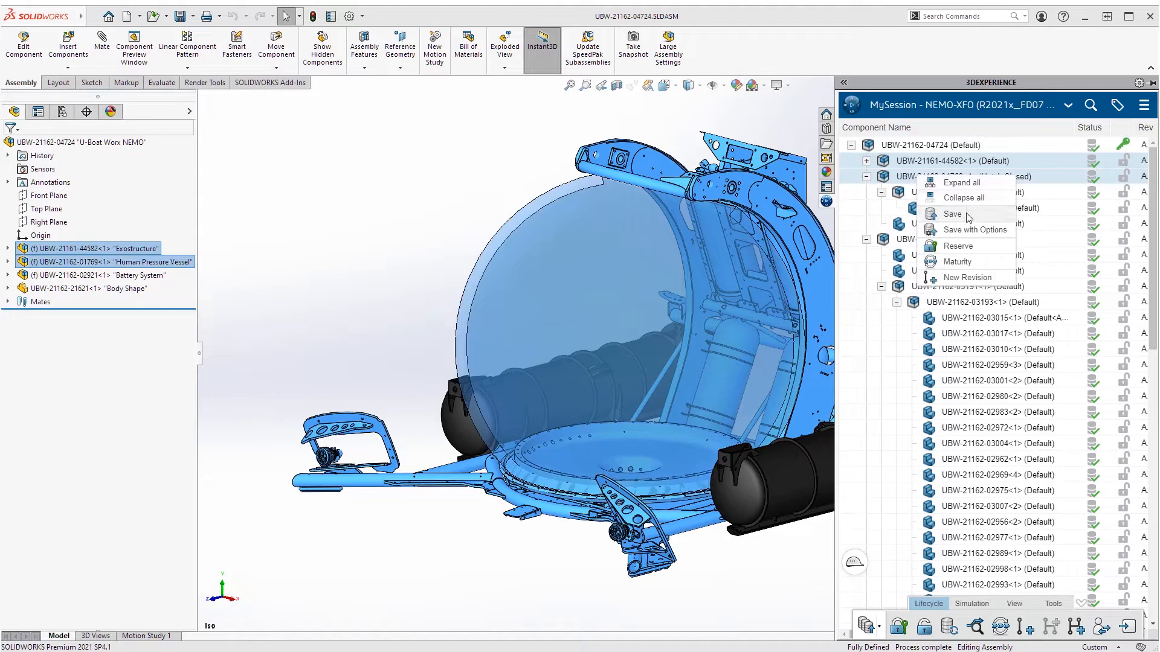
pyautogui.click(958, 246)
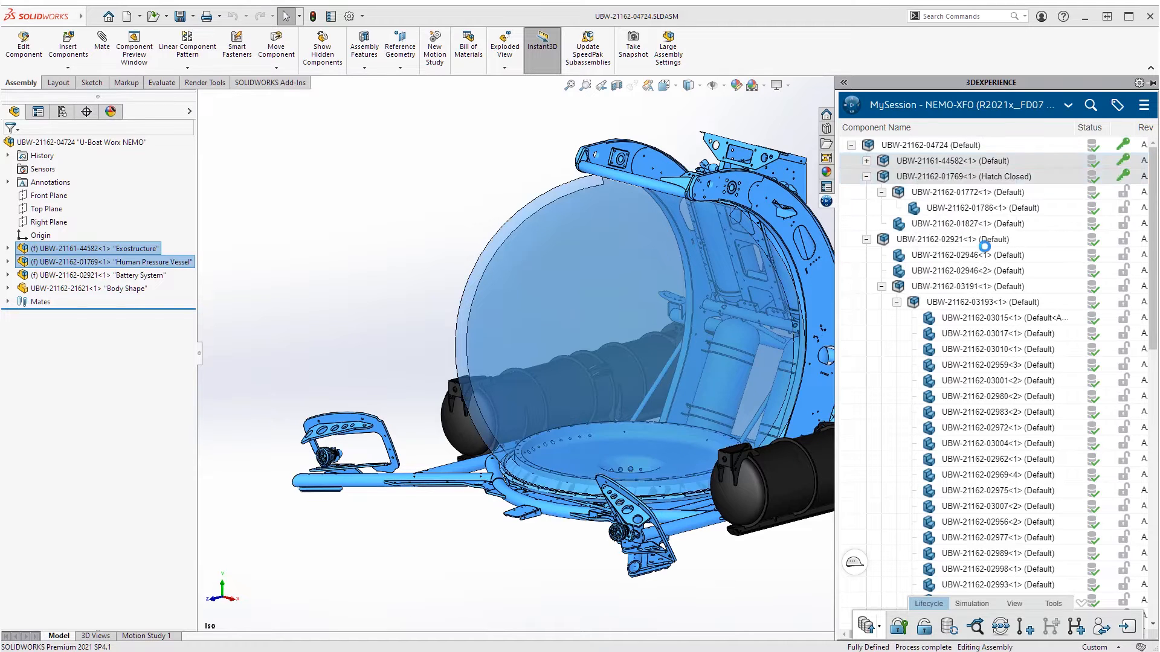
pyautogui.click(8, 249)
pyautogui.click(111, 249)
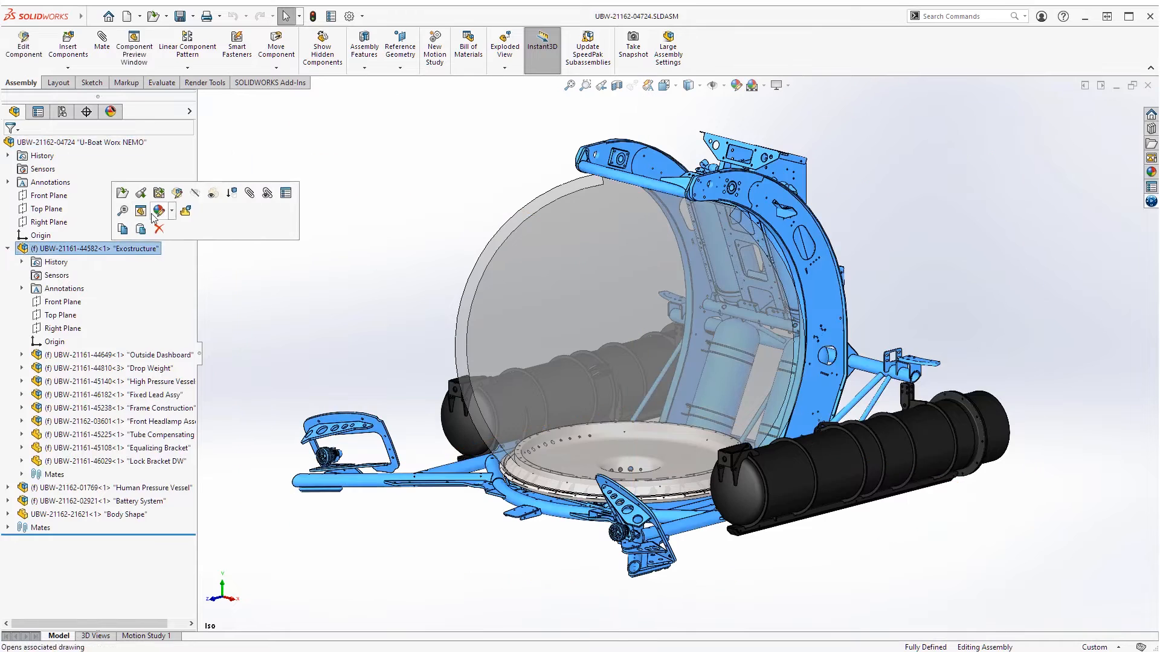
pyautogui.click(156, 216)
pyautogui.click(1151, 201)
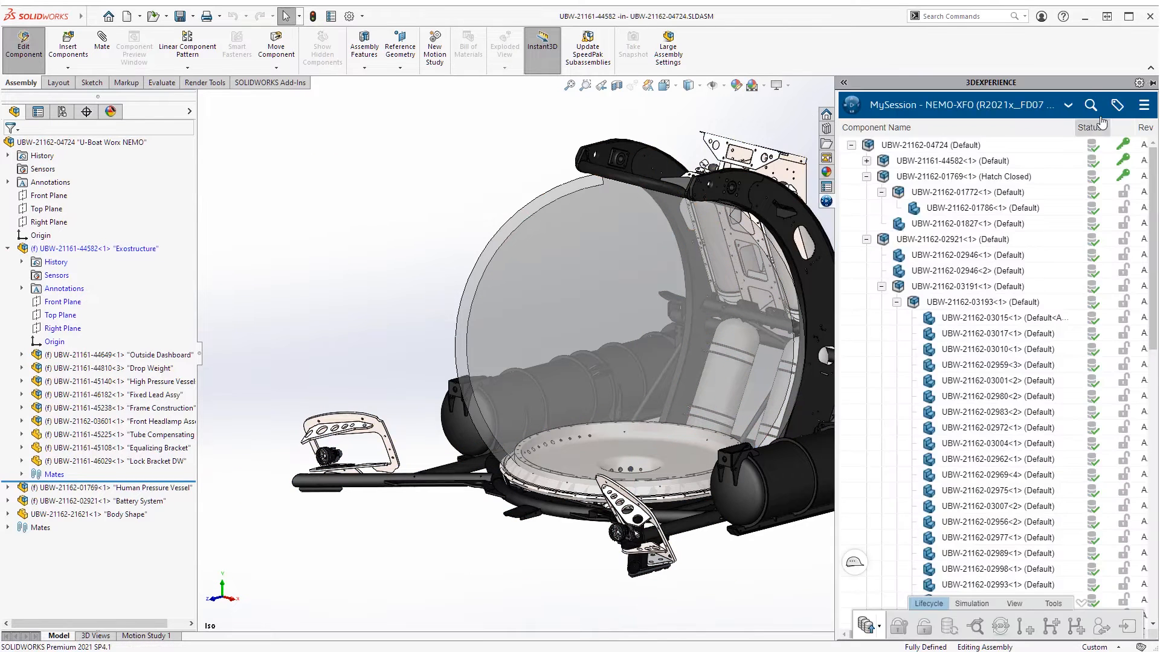
pyautogui.click(1091, 106)
pyautogui.write('propulsion')
pyautogui.press('Return')
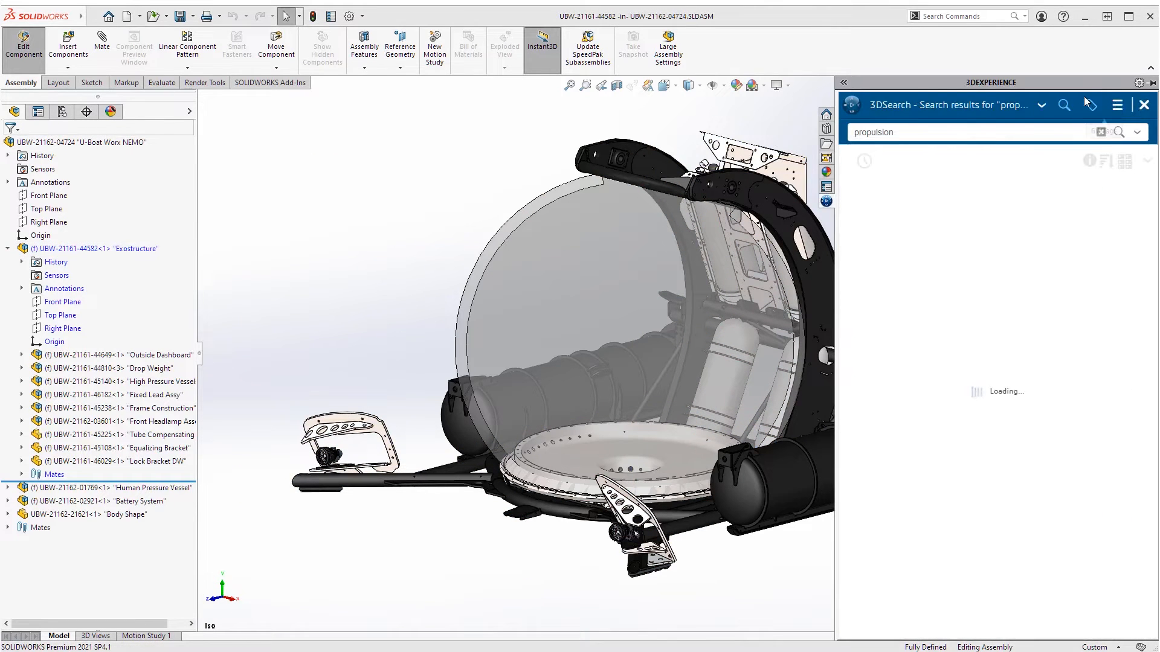
pyautogui.moveTo(873, 206); pyautogui.dragTo(387, 257)
pyautogui.click(8, 249)
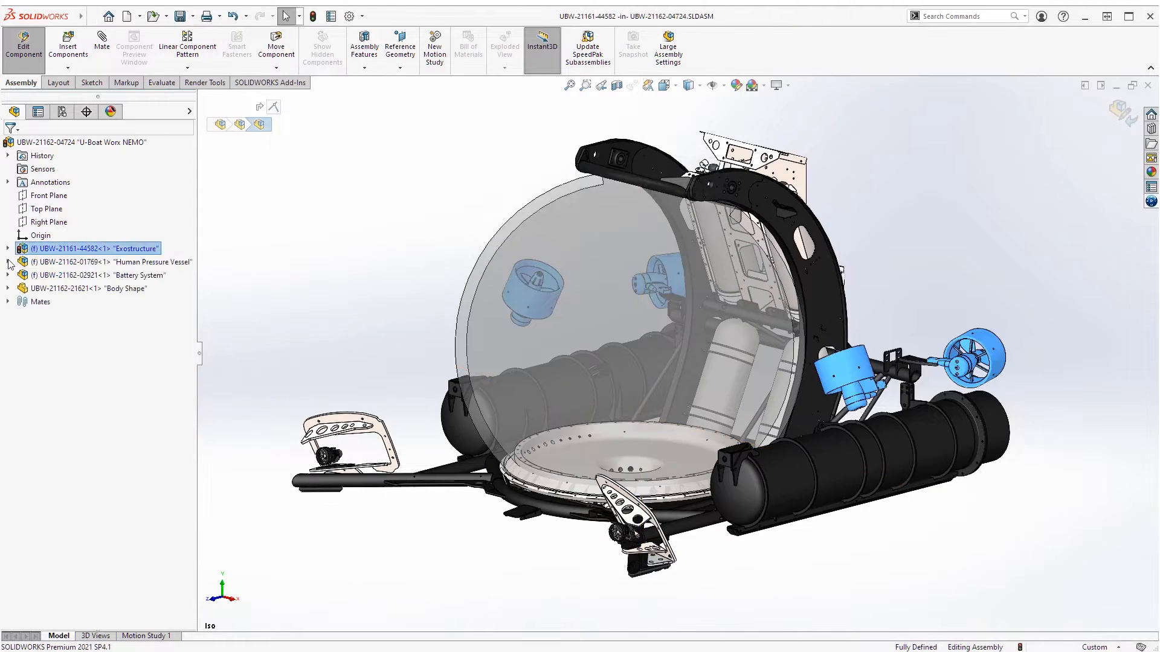
pyautogui.click(8, 262)
pyautogui.click(54, 262)
pyautogui.click(126, 207)
pyautogui.click(1150, 201)
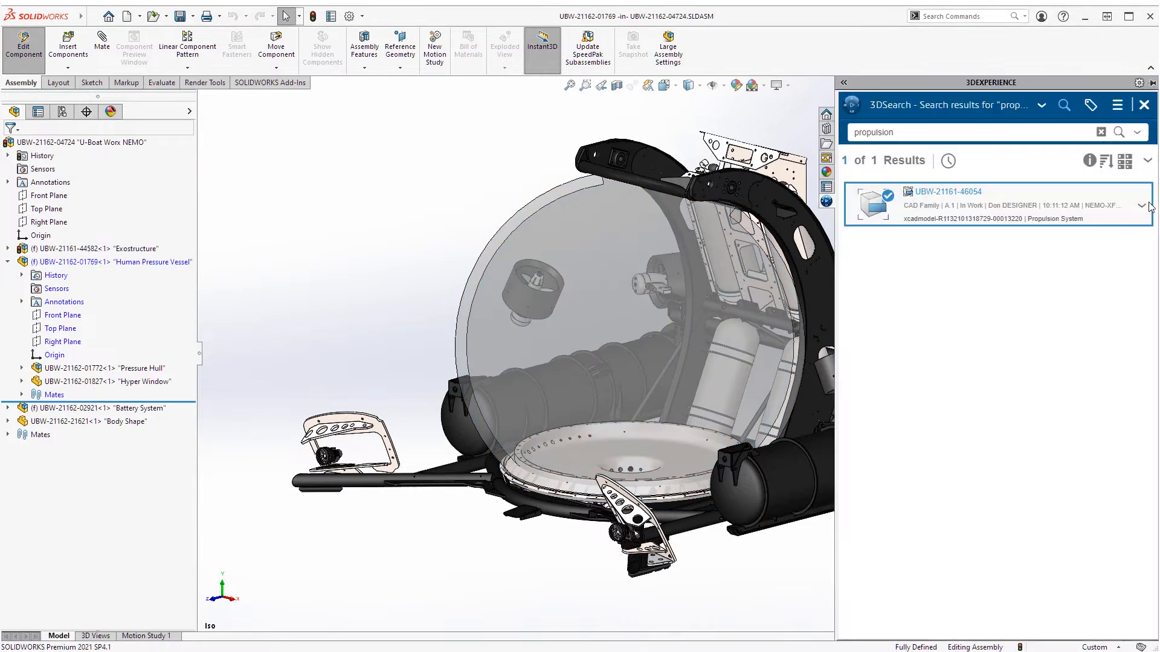
pyautogui.write('01925')
pyautogui.press('Return')
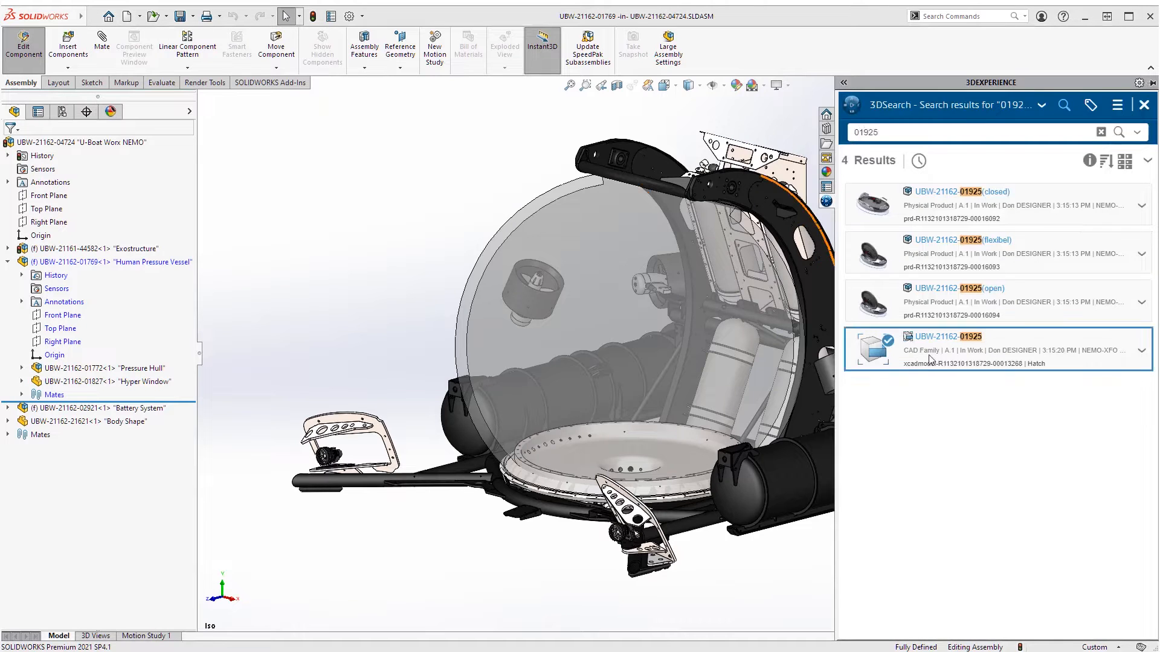
pyautogui.moveTo(876, 345); pyautogui.dragTo(422, 305)
pyautogui.click(8, 263)
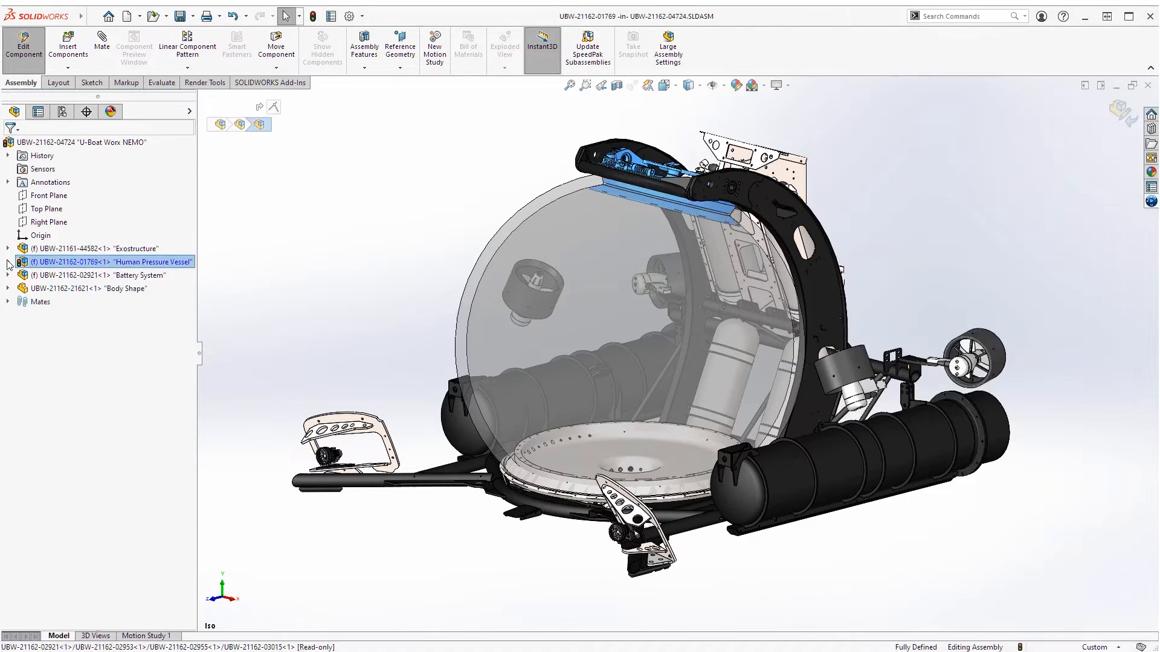
pyautogui.click(1124, 115)
pyautogui.click(1151, 201)
pyautogui.click(1144, 105)
pyautogui.rightClick(969, 172)
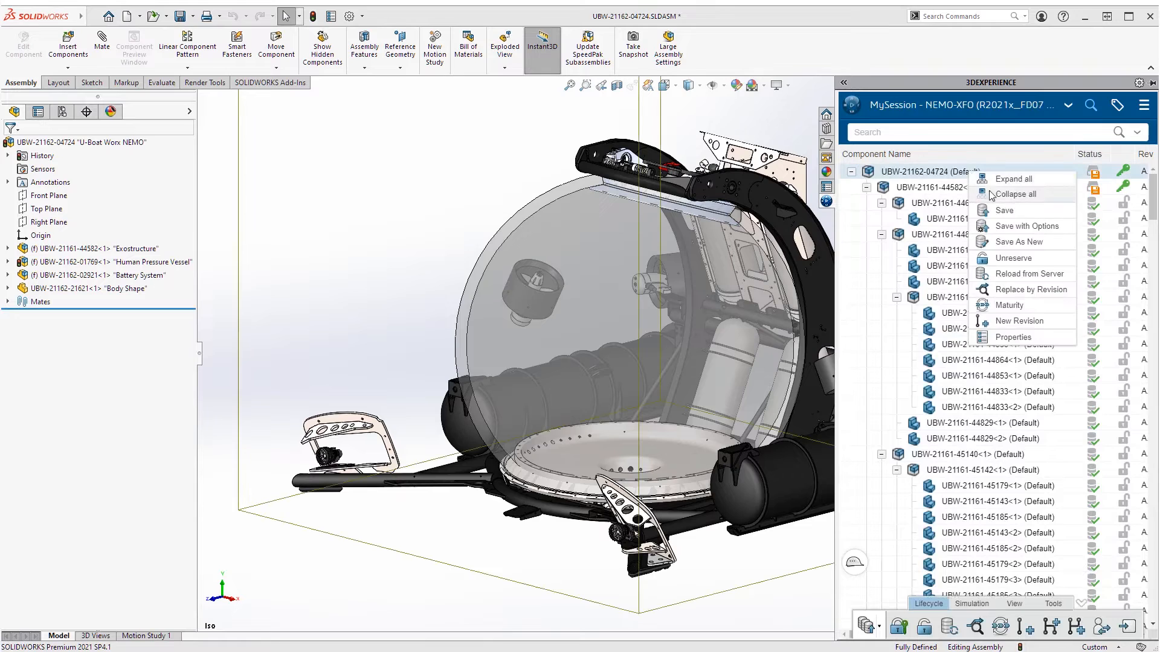
pyautogui.click(1019, 215)
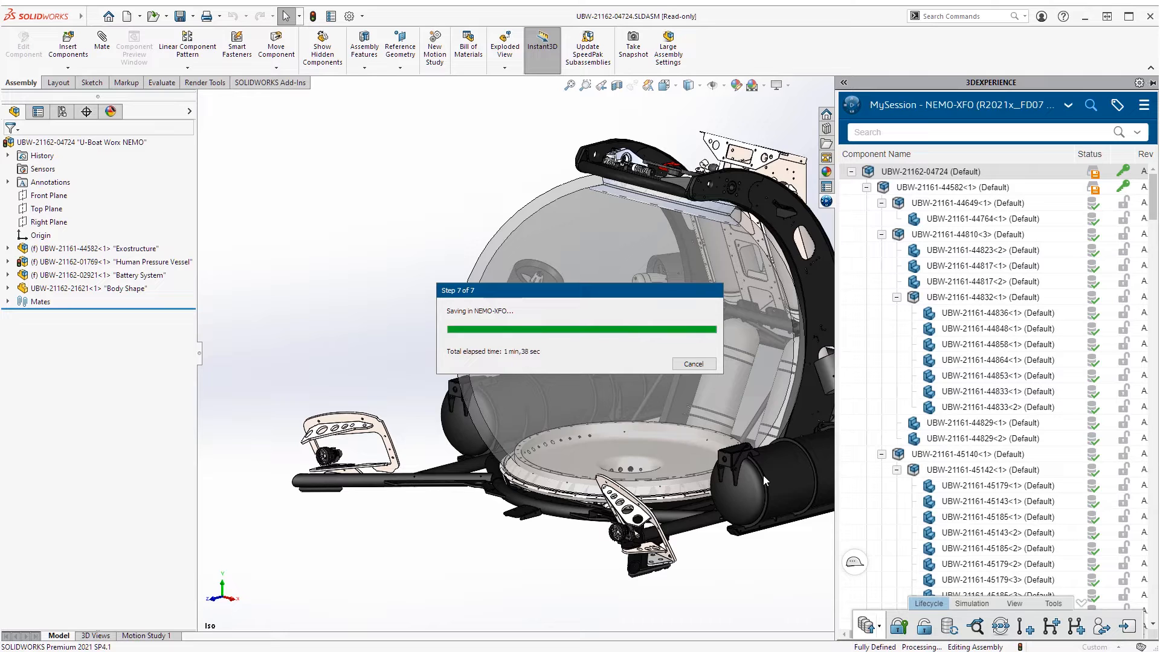
# Edit the Body Shape part in context, search for "body shape" and insert the Body Shape physical product into it.
pyautogui.click(125, 290)
pyautogui.click(152, 234)
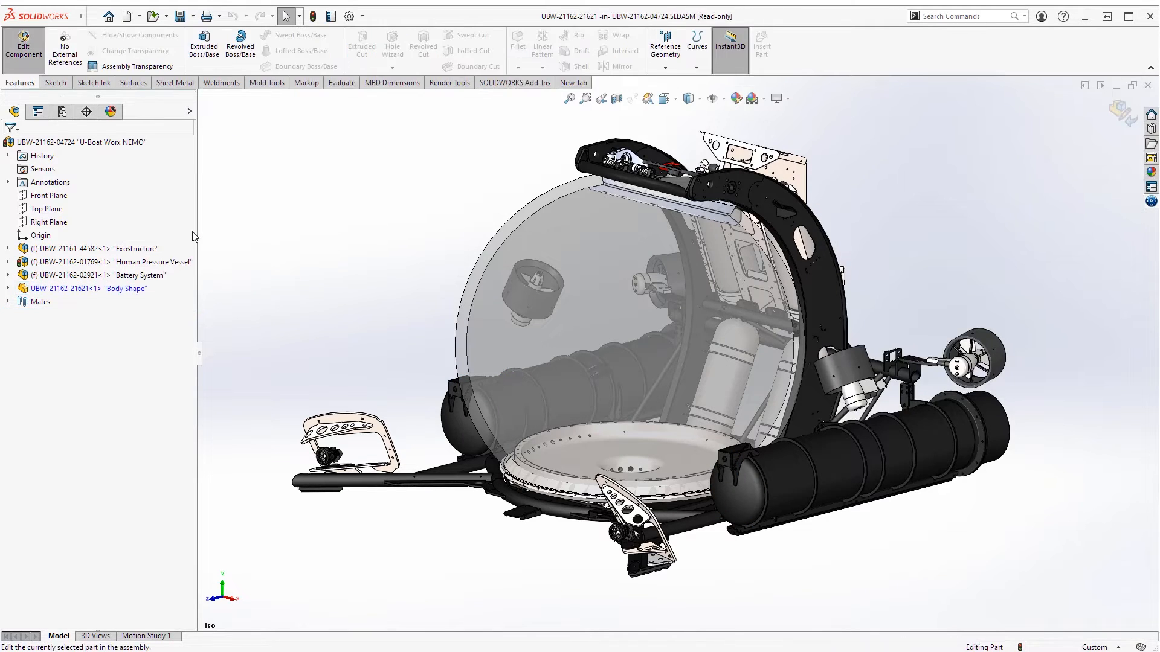
pyautogui.click(1151, 201)
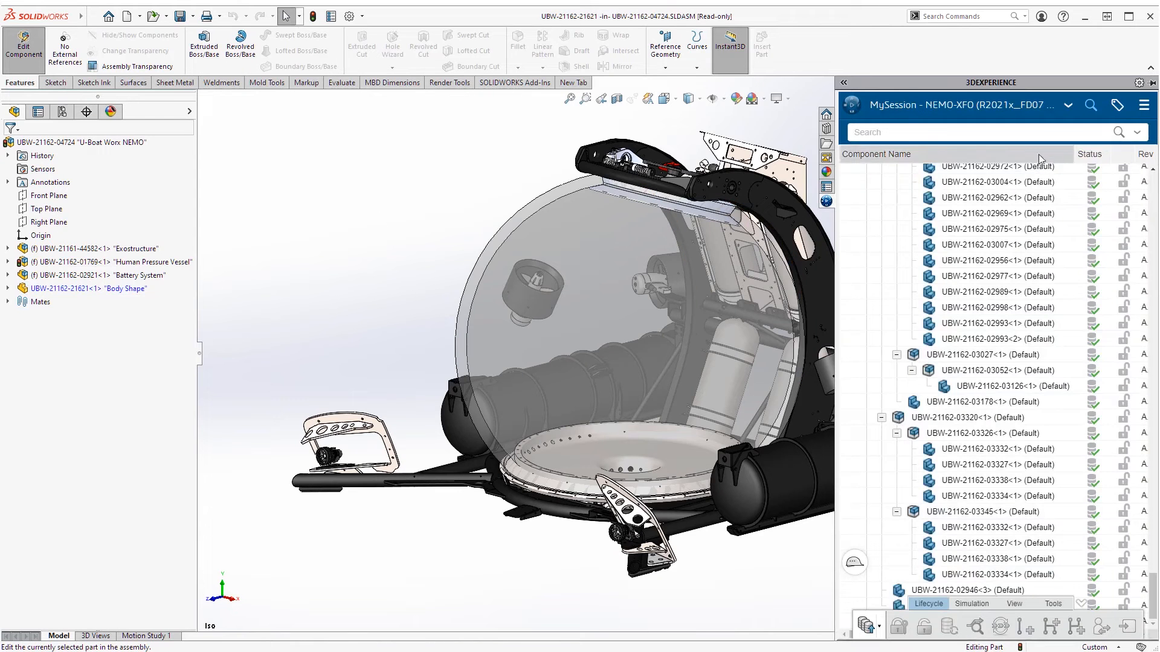
pyautogui.click(993, 132)
pyautogui.write('body shape')
pyautogui.press('Return')
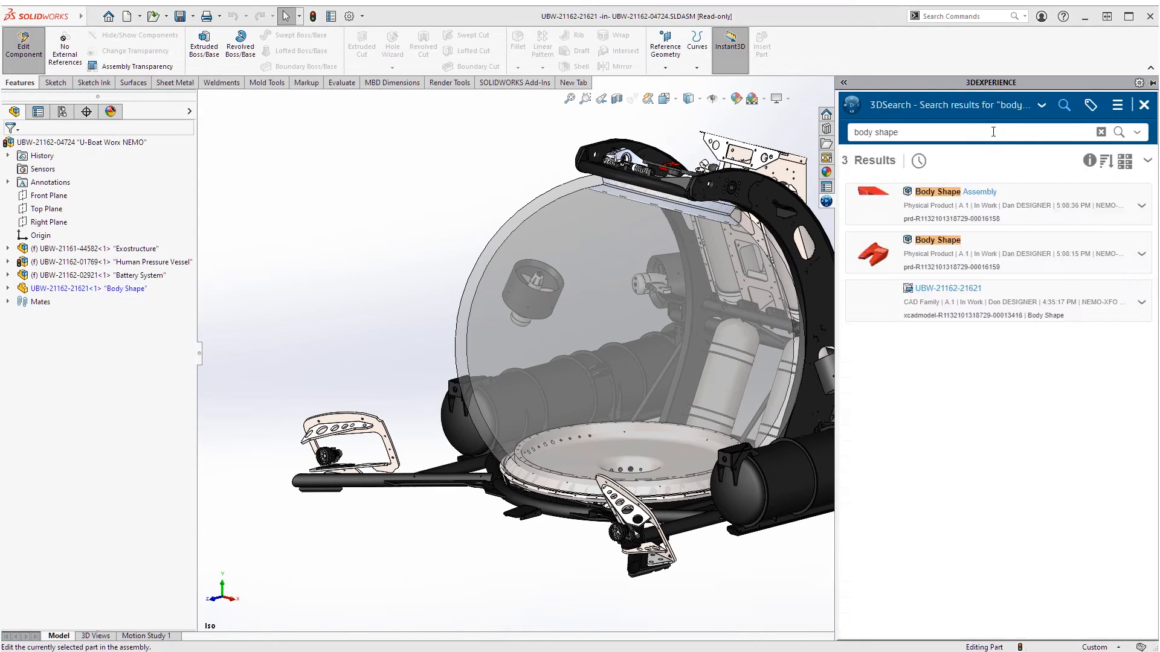
pyautogui.moveTo(958, 235); pyautogui.dragTo(385, 265)
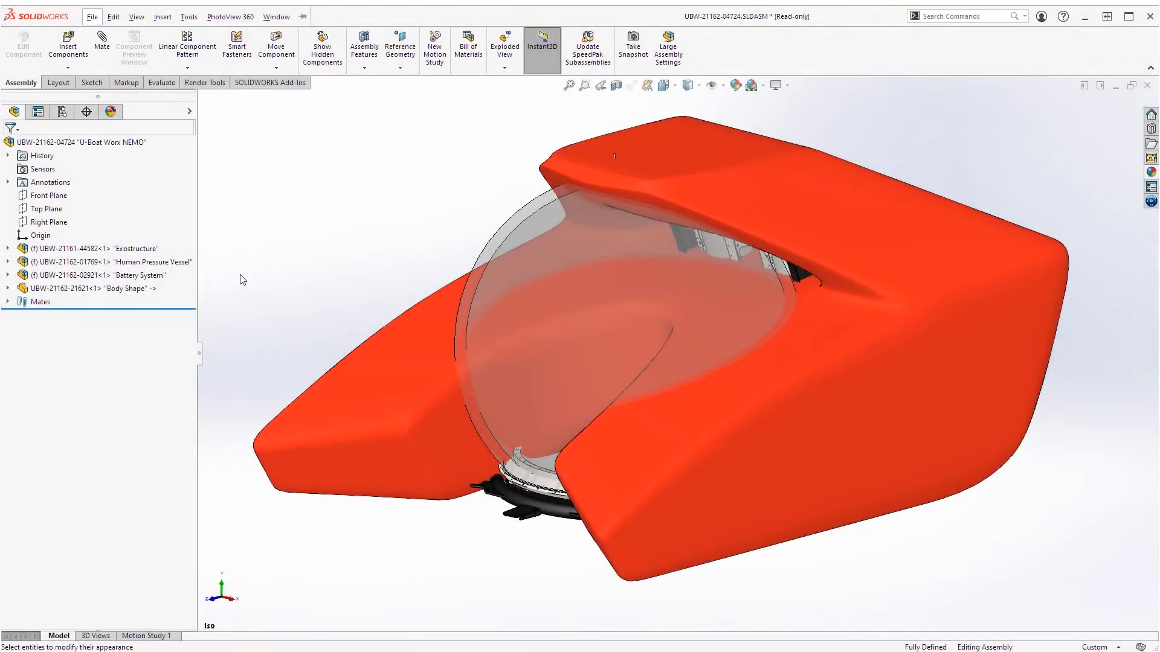
# Make the Body Shape component transparent to inspect the components inside it.
pyautogui.click(141, 289)
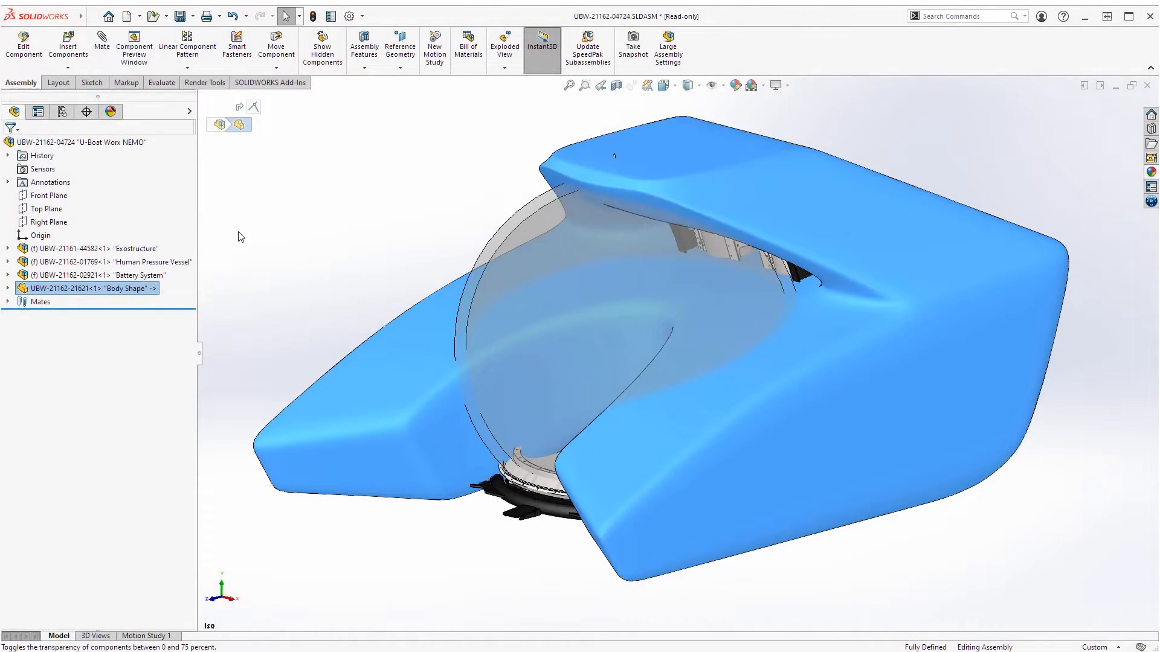
pyautogui.click(304, 233)
pyautogui.moveTo(450, 213); pyautogui.dragTo(421, 221, button='middle')
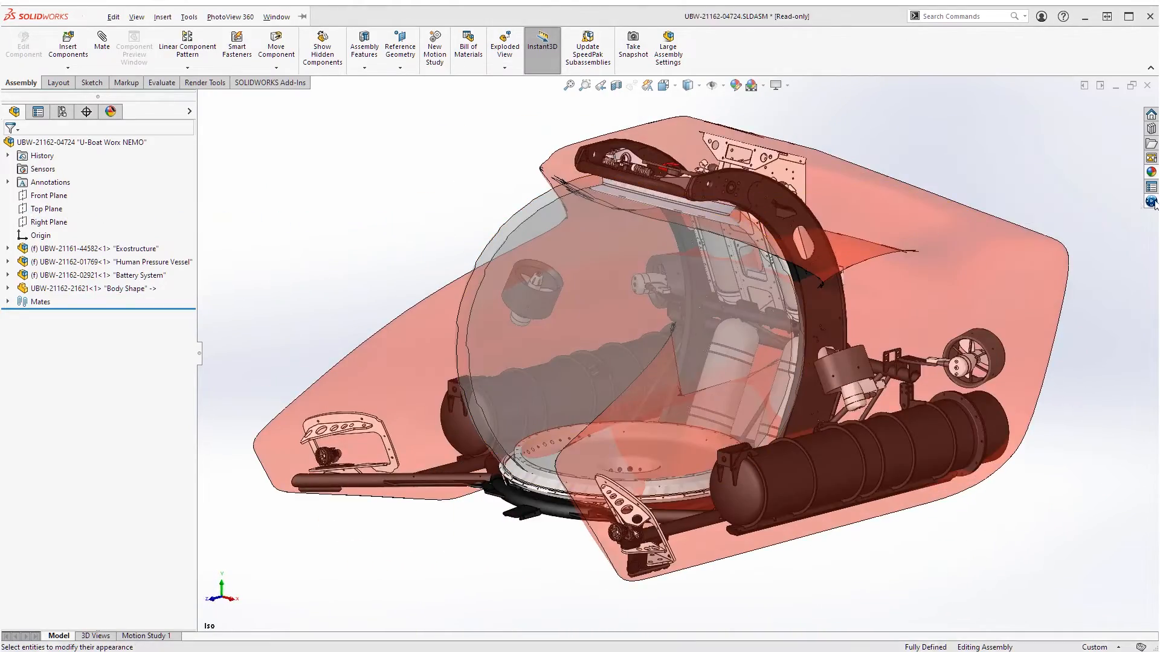
# Preview the Body Shape Assembly and mark it up in blue, circling the hatch area with an arrow and two thruster areas with flow paths.
pyautogui.click(1150, 201)
pyautogui.click(1141, 205)
pyautogui.click(1107, 288)
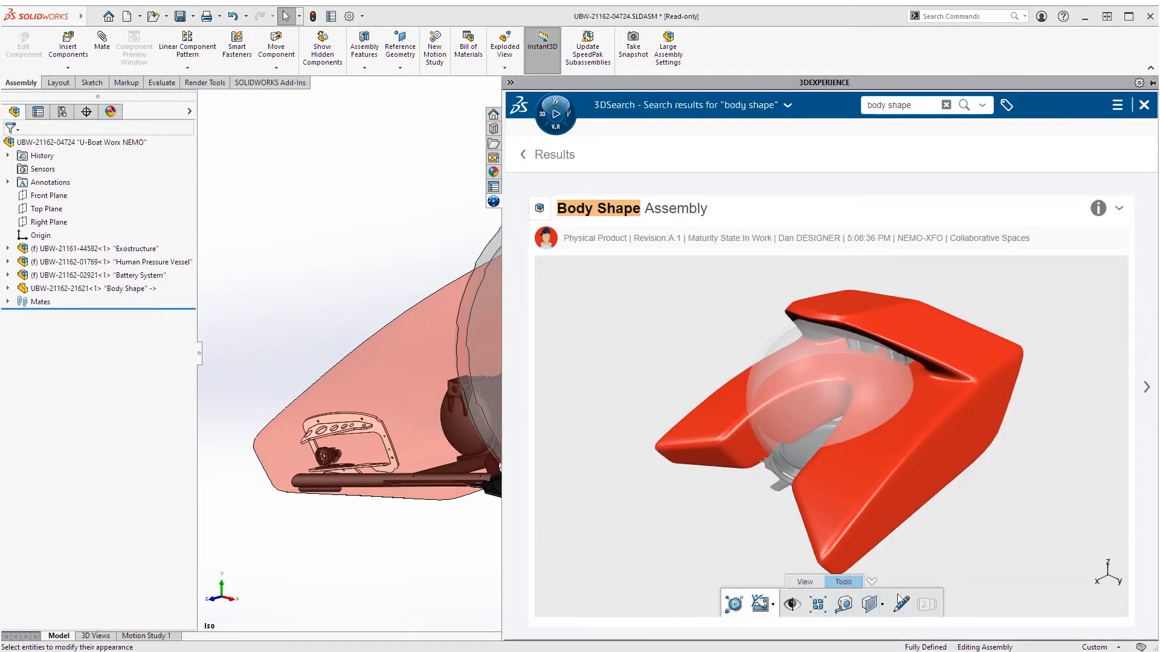
pyautogui.click(901, 602)
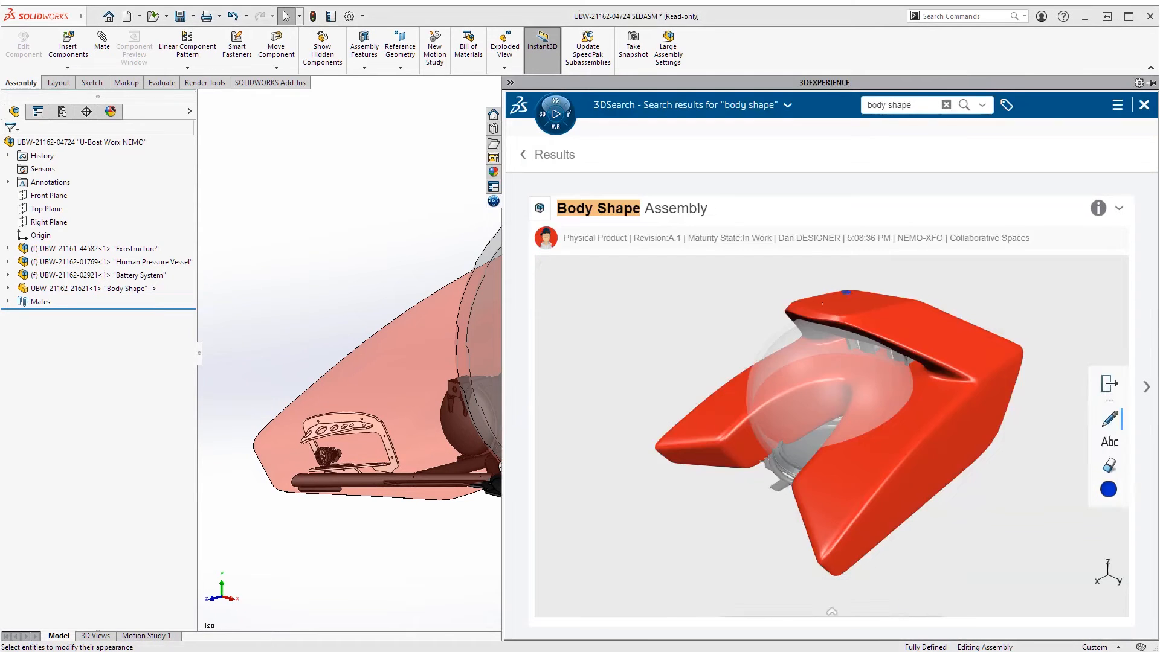
pyautogui.moveTo(852, 293); pyautogui.dragTo(876, 310)
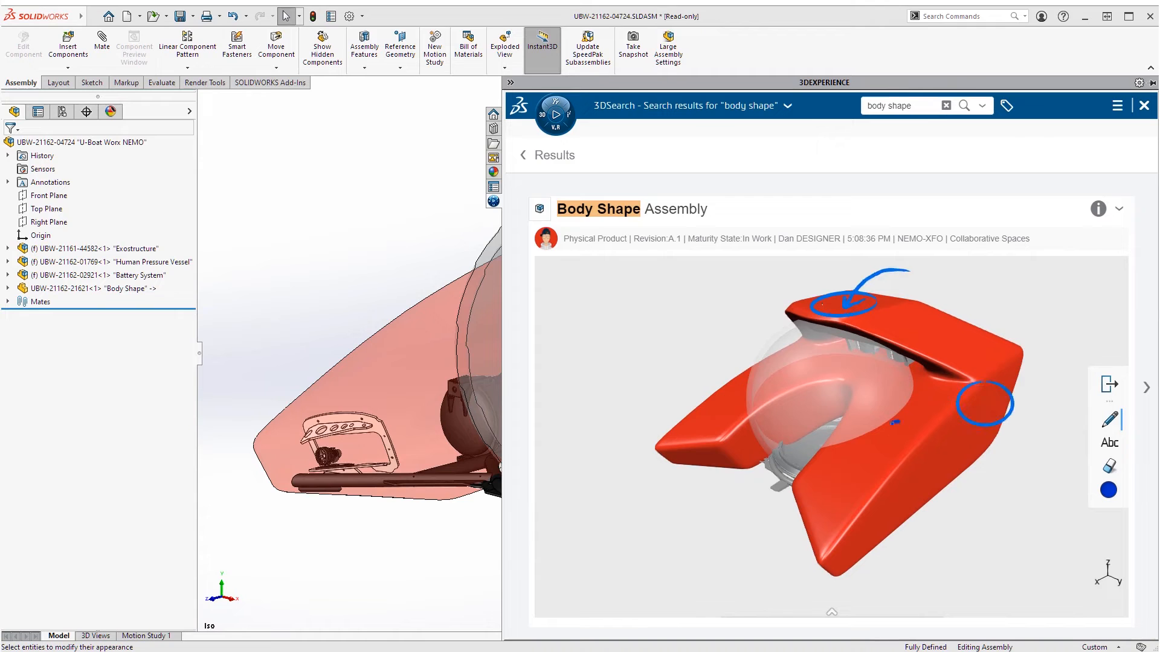
pyautogui.moveTo(869, 403)
pyautogui.mouseDown()
pyautogui.moveTo(941, 482)
pyautogui.moveTo(1026, 370)
pyautogui.mouseUp()
pyautogui.click(831, 612)
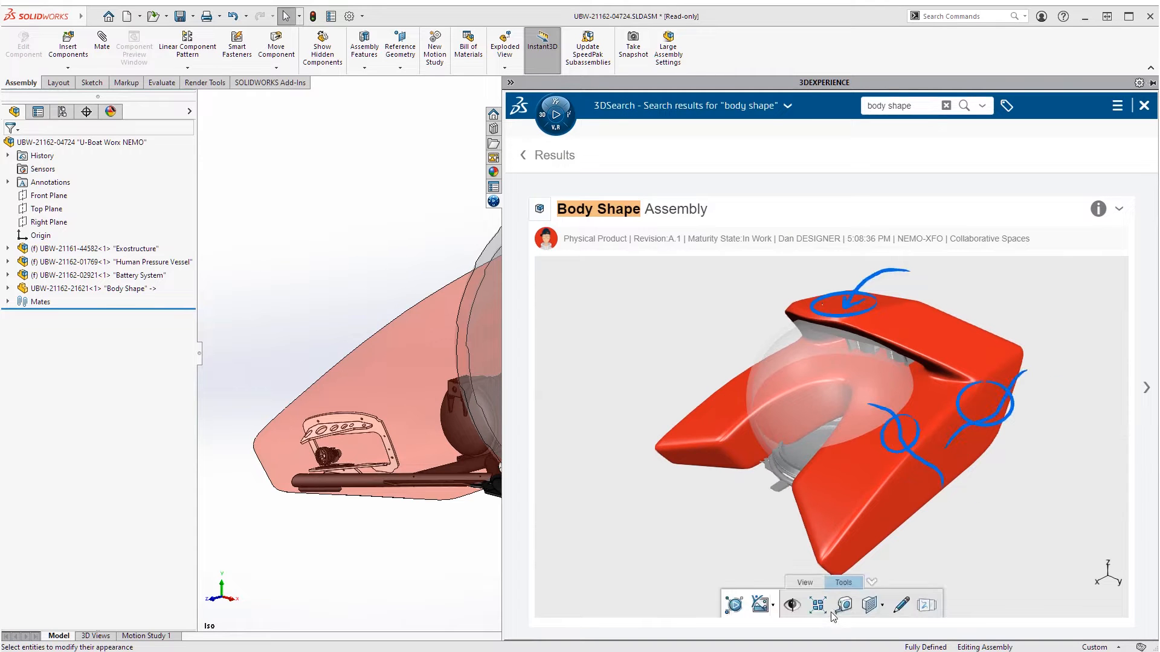
# Publish the marked-up image to the NEMO Design Team community as "Assembly Update", asking to update the body for the added propellers and hatch.
pyautogui.click(760, 606)
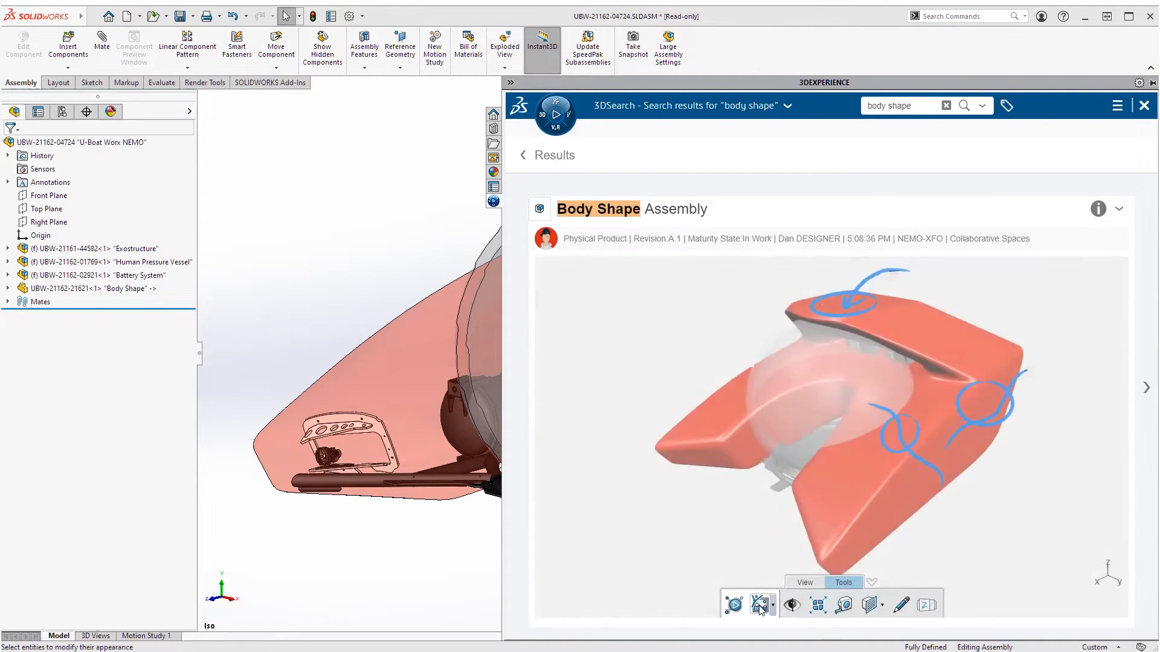
pyautogui.write('Assembly Update')
pyautogui.press('Tab')
pyautogui.write("I've updated the assembly to inclu")
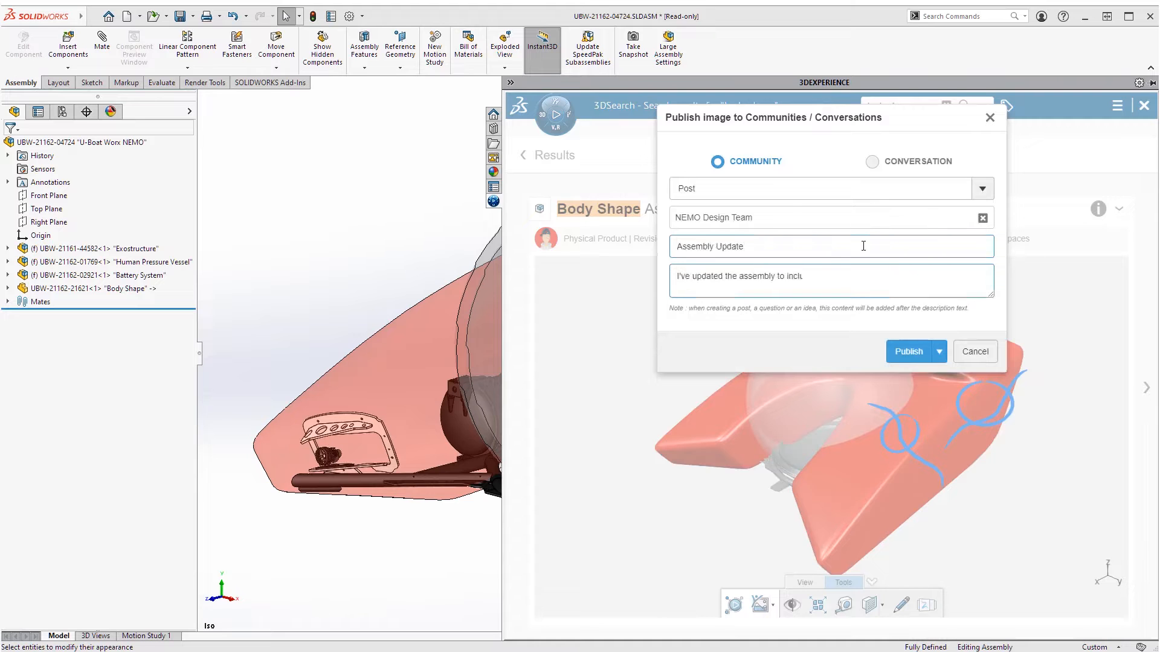
pyautogui.write('de the propellers and hatch.  Please update your body to accommodate these new components.  Thanks!')
pyautogui.click(920, 350)
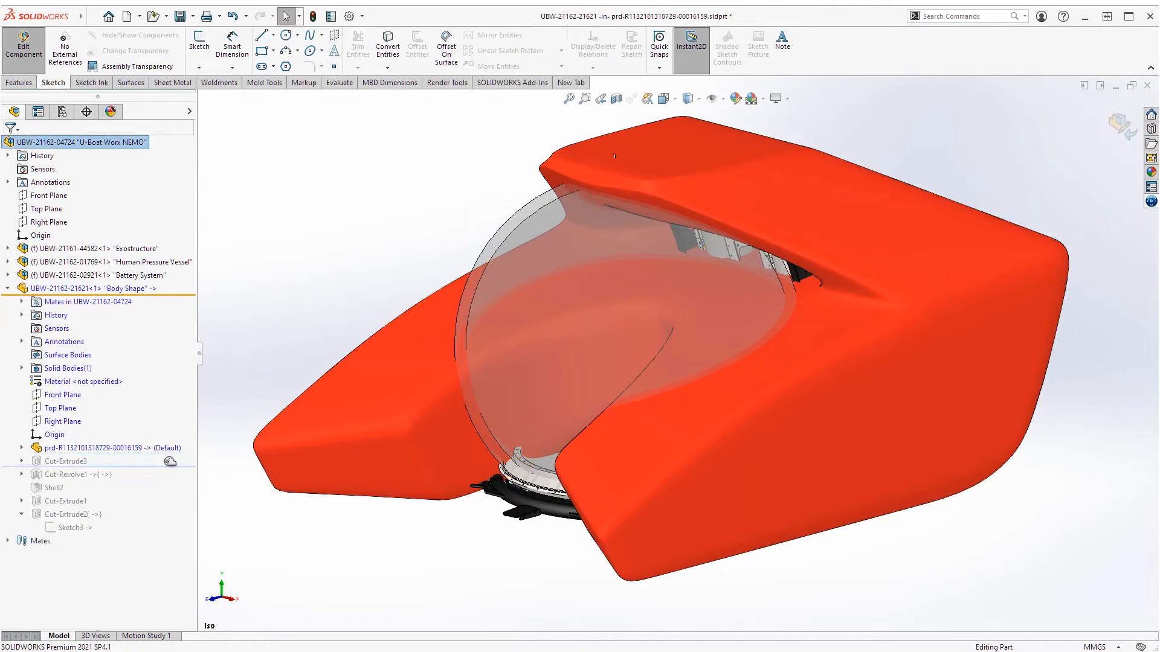
# Roll the Body Shape part's feature history forward past Cut-Extrude2 to restore its cuts and shell.
pyautogui.moveTo(172, 455); pyautogui.dragTo(162, 534)
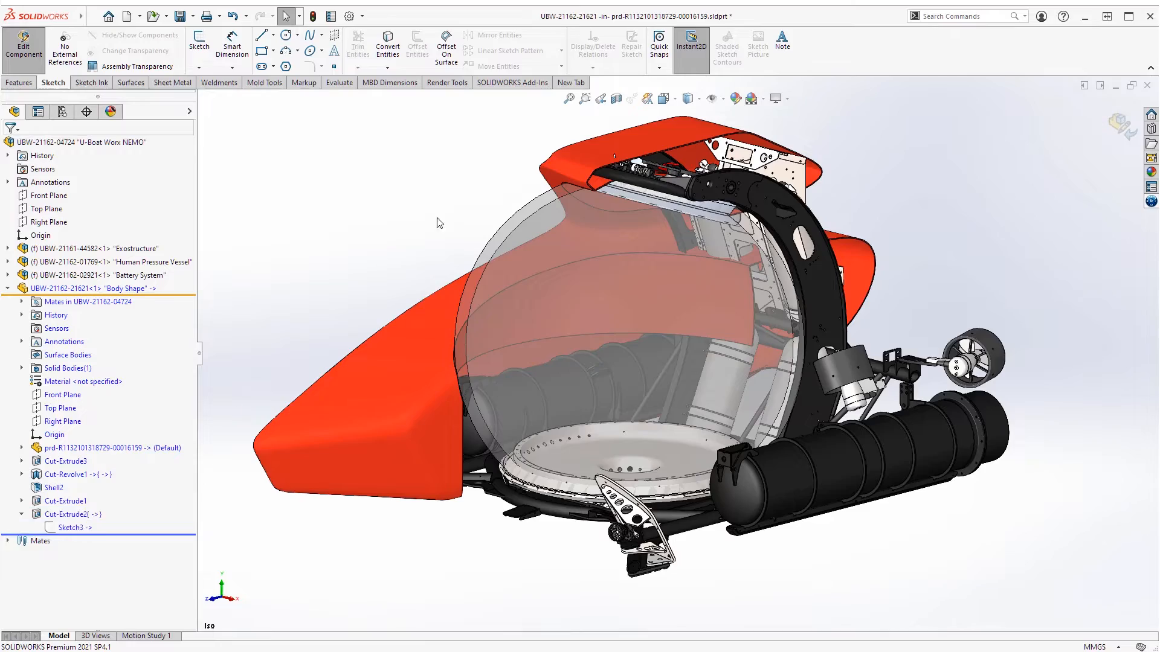
pyautogui.moveTo(487, 219)
pyautogui.mouseDown(button='middle')
pyautogui.moveTo(0, 181)
pyautogui.moveTo(0, 171)
pyautogui.moveTo(208, 236)
pyautogui.moveTo(388, 258)
pyautogui.moveTo(476, 223)
pyautogui.mouseUp(button='middle')
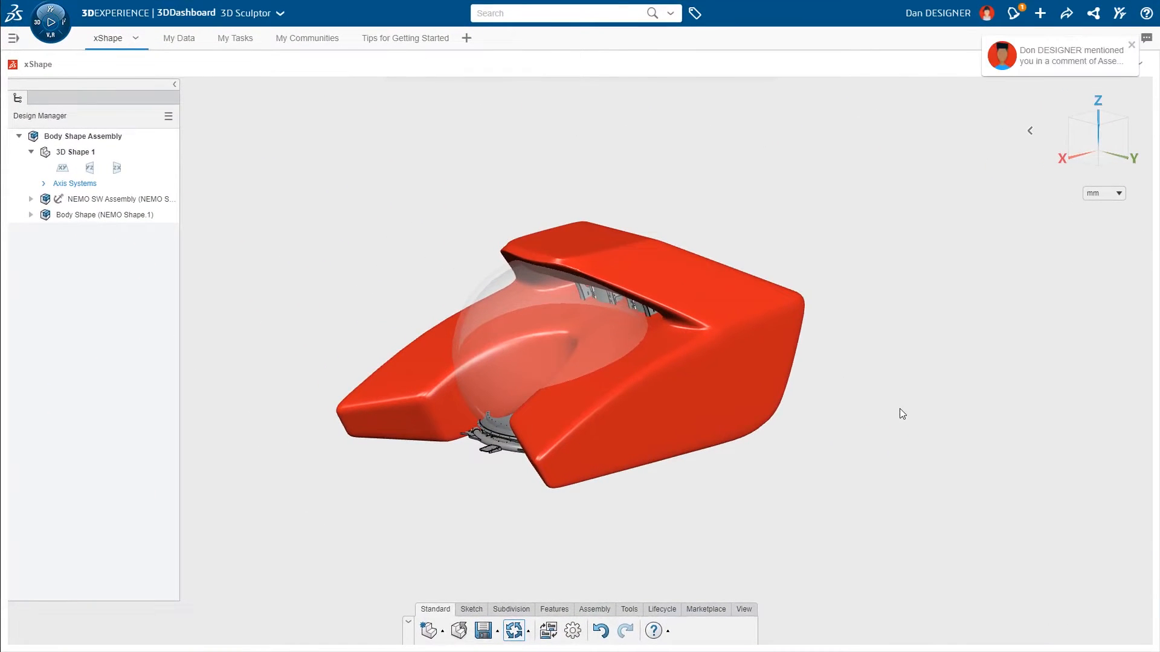
# In the 3D Sculptor dashboard, open the post from the mention notification and comment "On it!".
pyautogui.click(1039, 58)
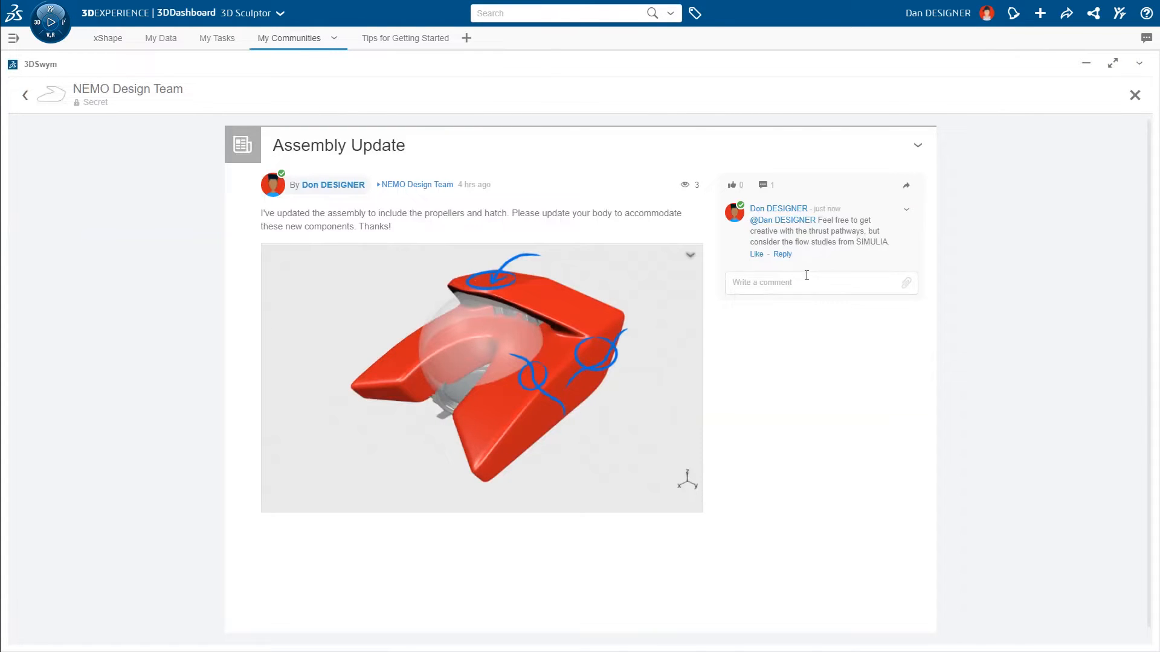
pyautogui.click(801, 282)
pyautogui.write('On it!')
pyautogui.press('Return')
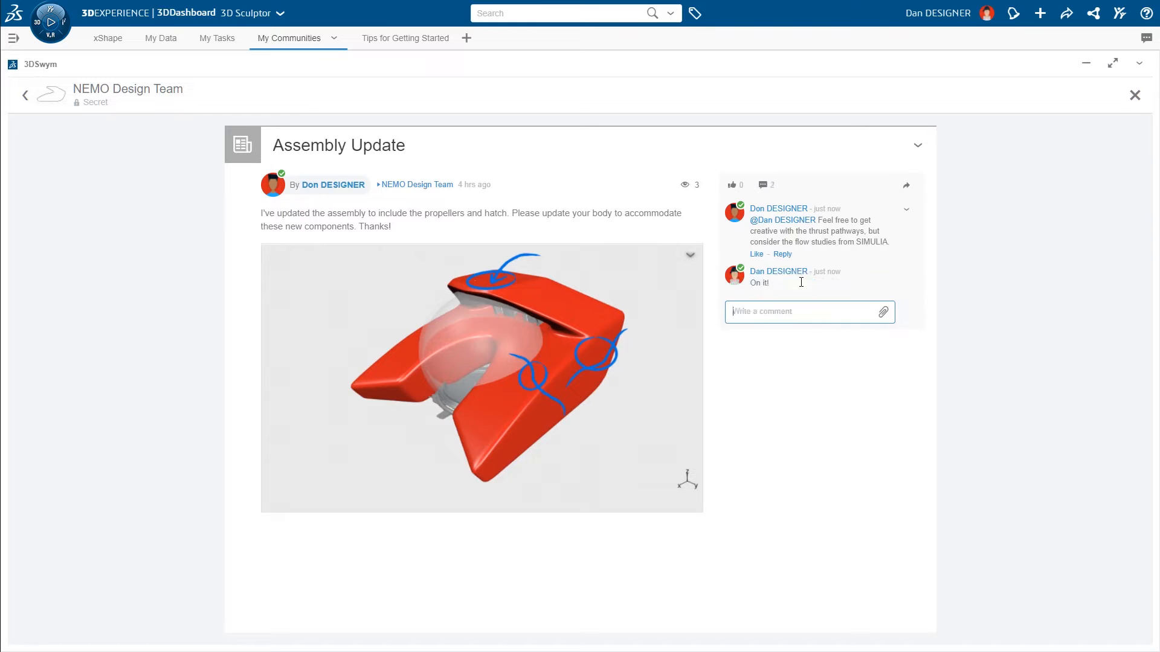
# Switch to xShape and update the NEMO SW Assembly to its latest version.
pyautogui.click(108, 40)
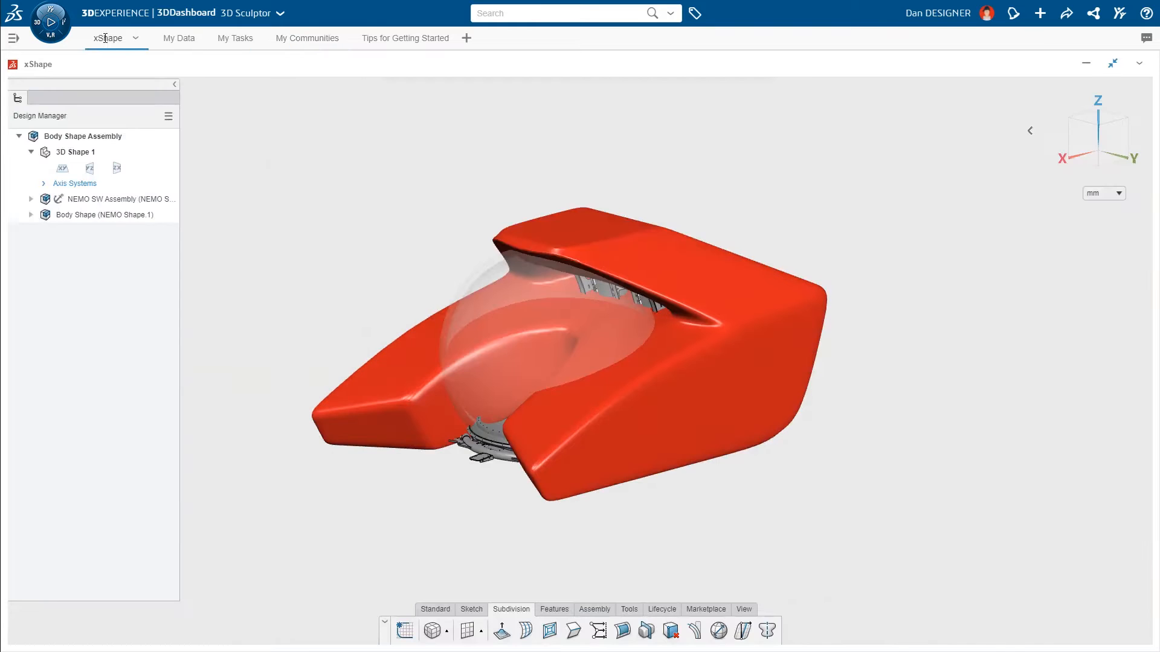
pyautogui.click(146, 200)
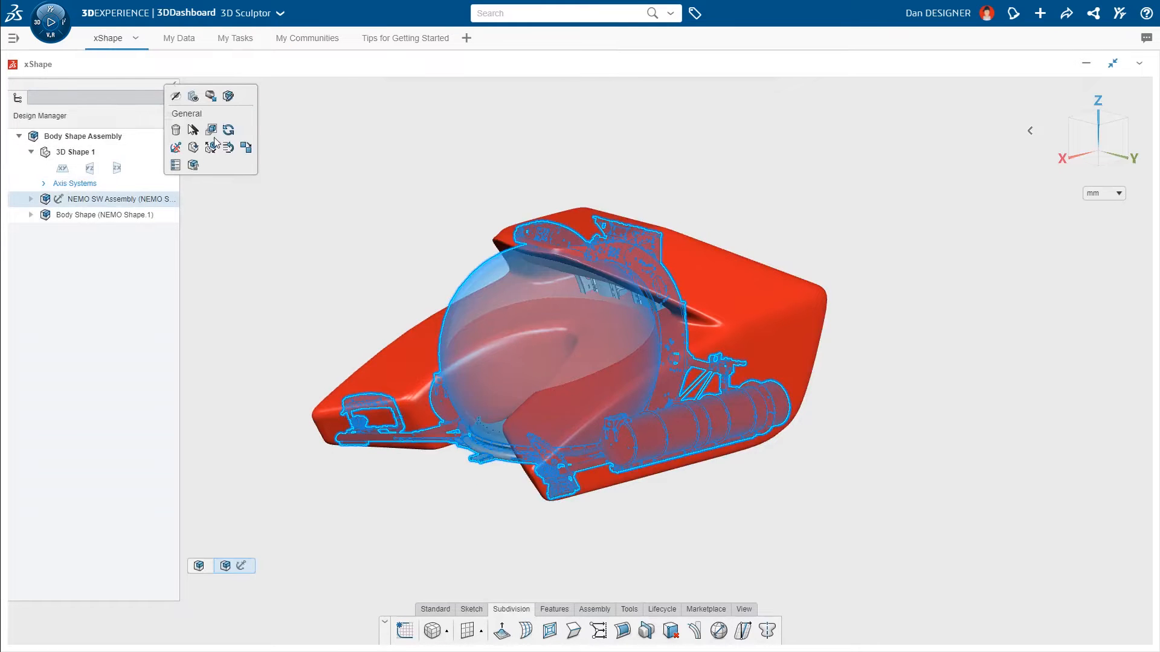
pyautogui.click(227, 130)
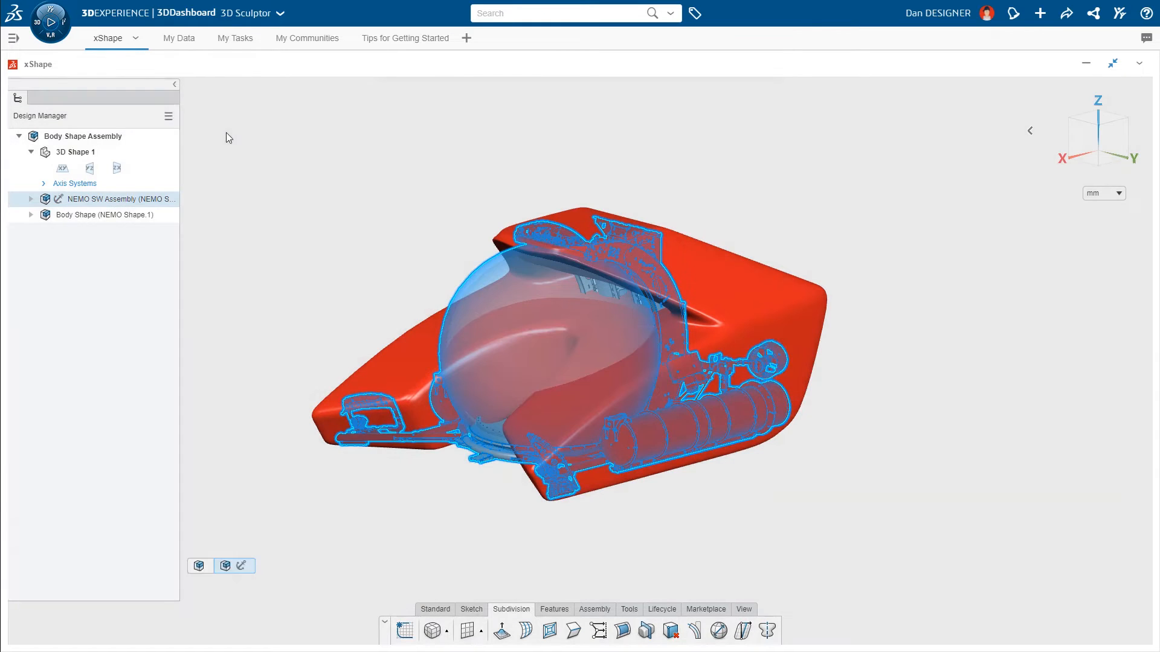
pyautogui.click(144, 216)
pyautogui.click(167, 169)
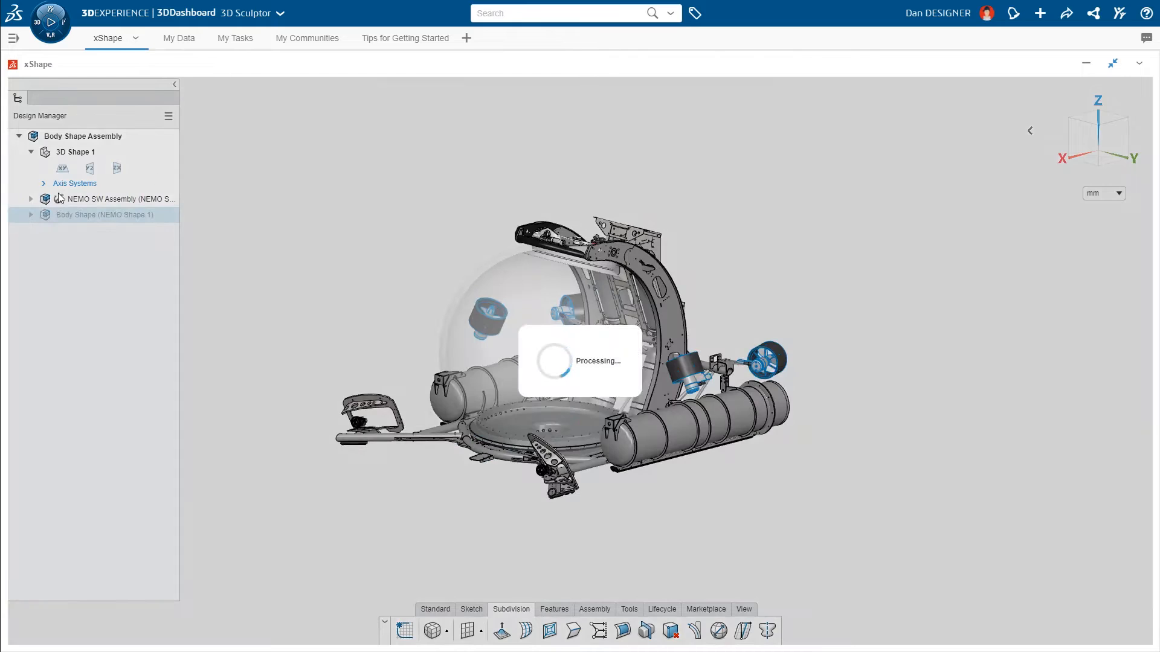
pyautogui.click(31, 199)
pyautogui.click(55, 277)
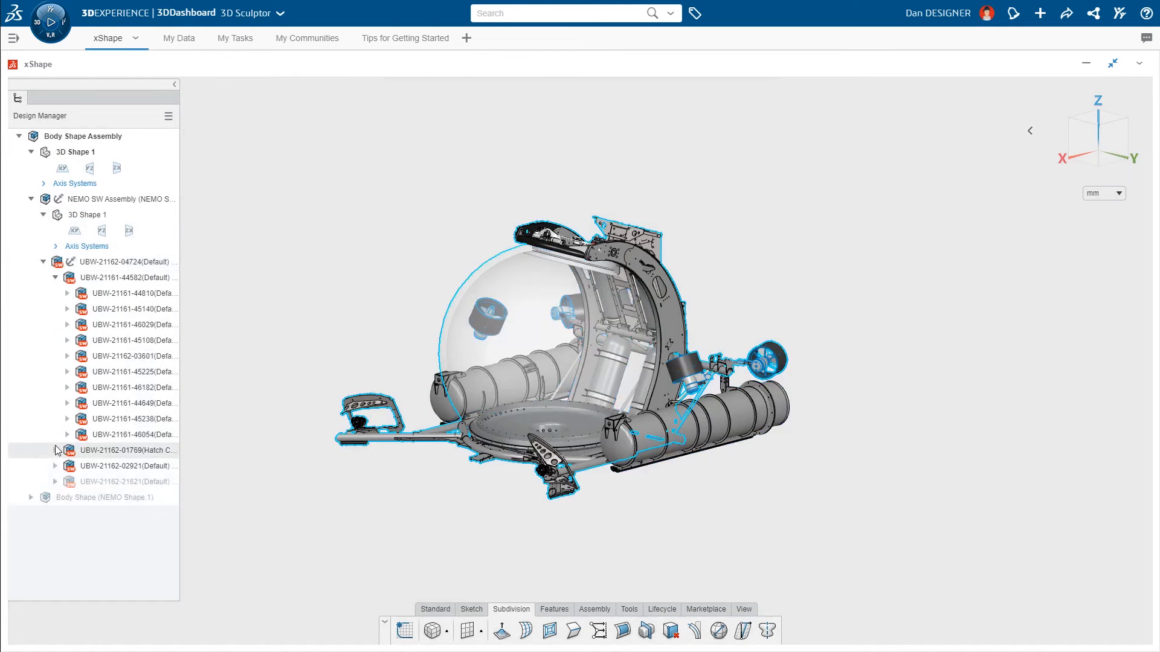
pyautogui.click(55, 450)
pyautogui.click(101, 497)
pyautogui.keyDown('ctrl'); pyautogui.click(130, 435); pyautogui.keyUp('ctrl')
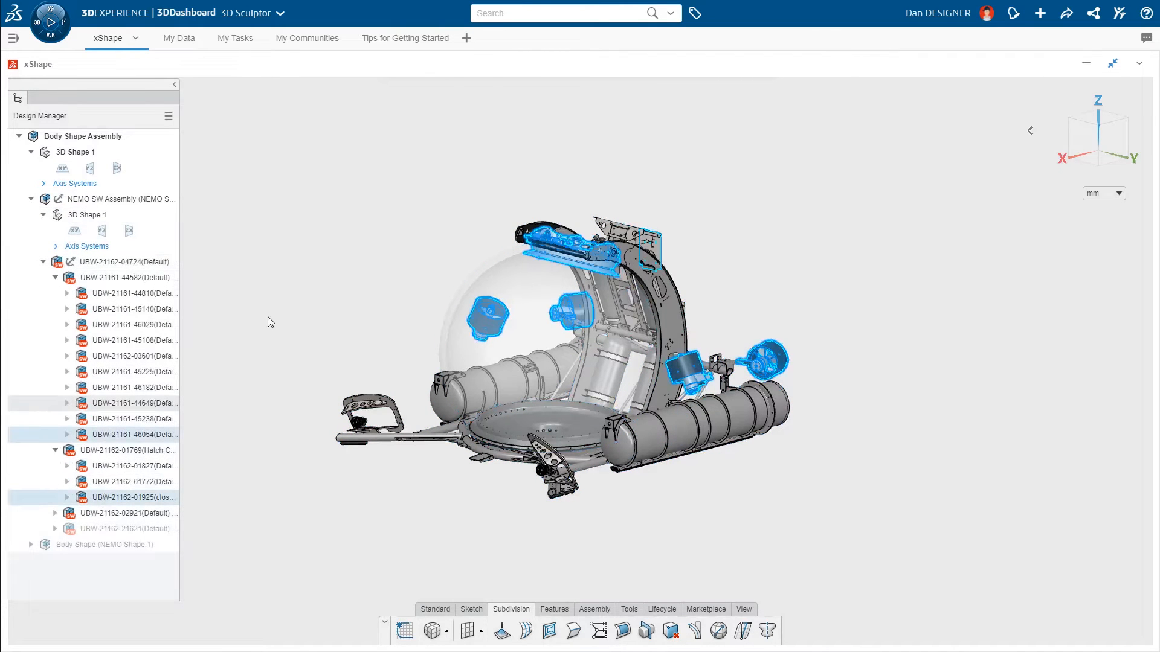
pyautogui.click(31, 199)
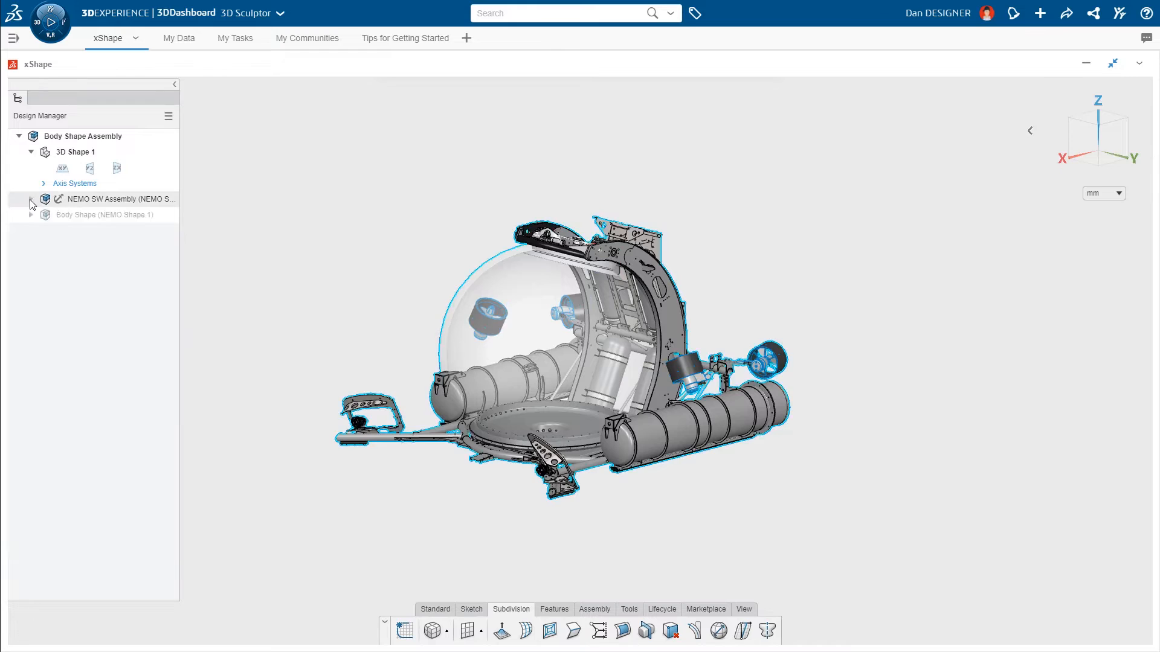
# Show the Body Shape, activate it for editing and add a geometrical set named Reference Sketches.
pyautogui.doubleClick(50, 219)
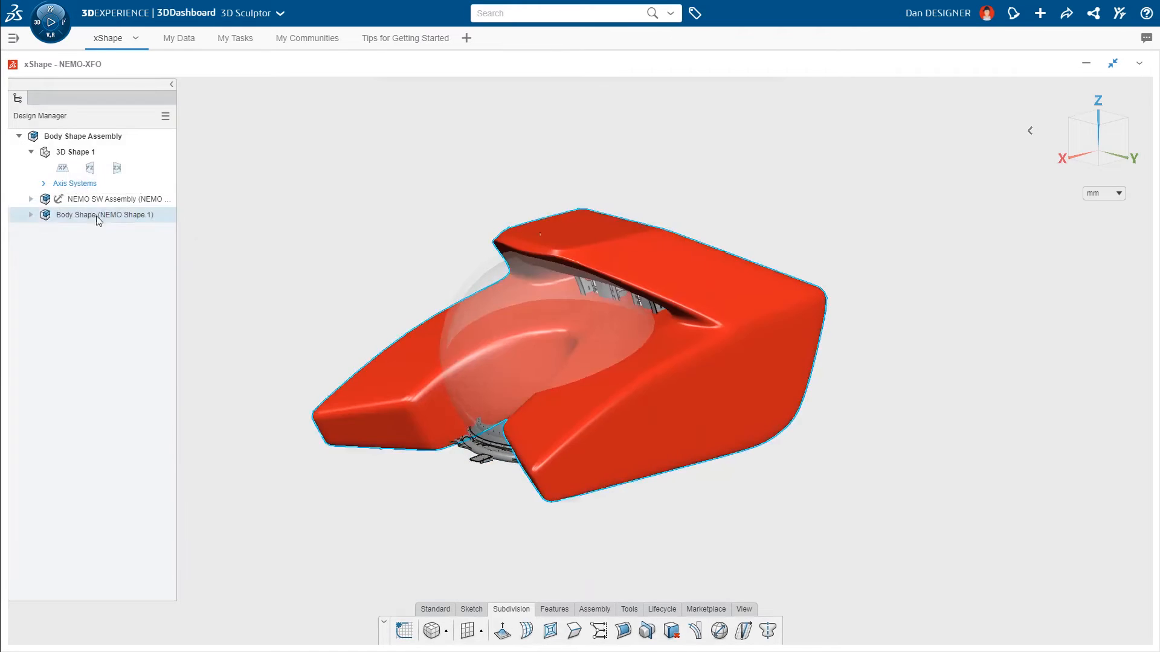
pyautogui.click(100, 239)
pyautogui.click(128, 189)
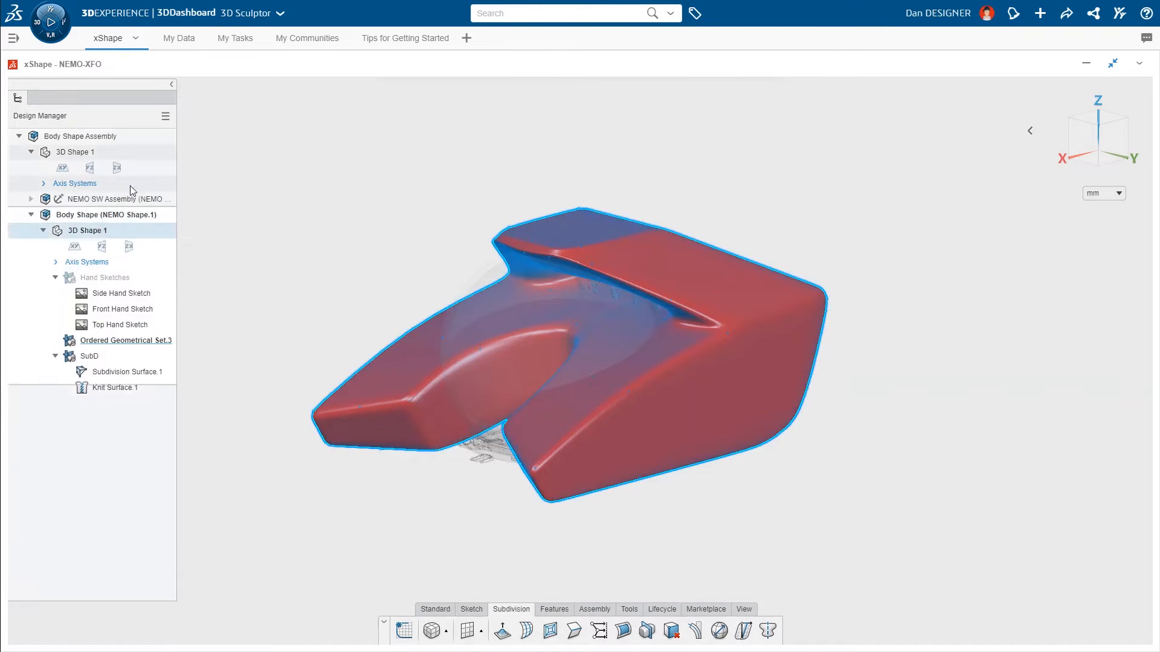
pyautogui.doubleClick(131, 343)
pyautogui.write('Reference Sketches')
pyautogui.press('Return')
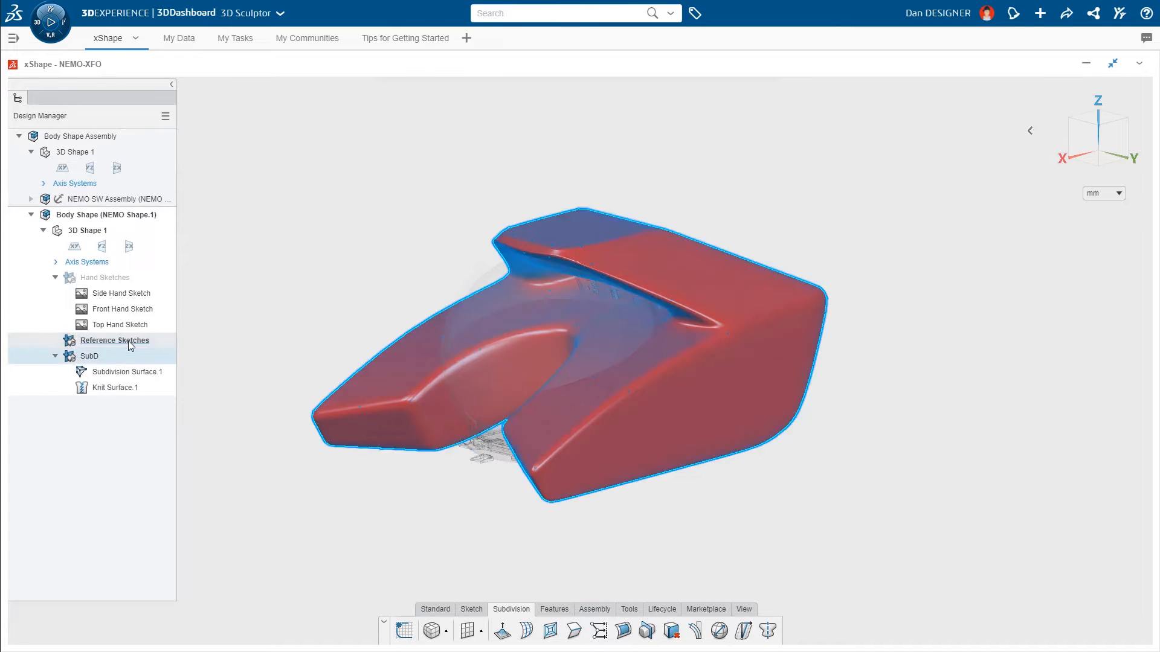
# Hide the SubD set and create a reference sketch on the hatch ring's flat face that captures its circular outline.
pyautogui.click(95, 360)
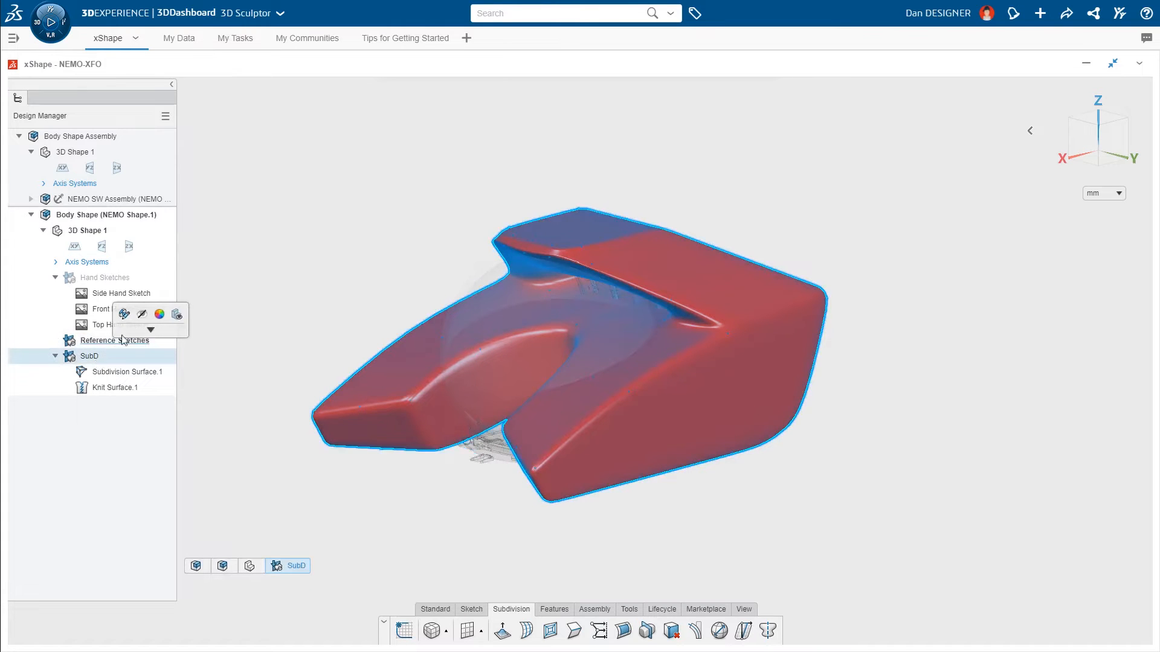
pyautogui.click(144, 319)
pyautogui.scroll(6, 556, 254)
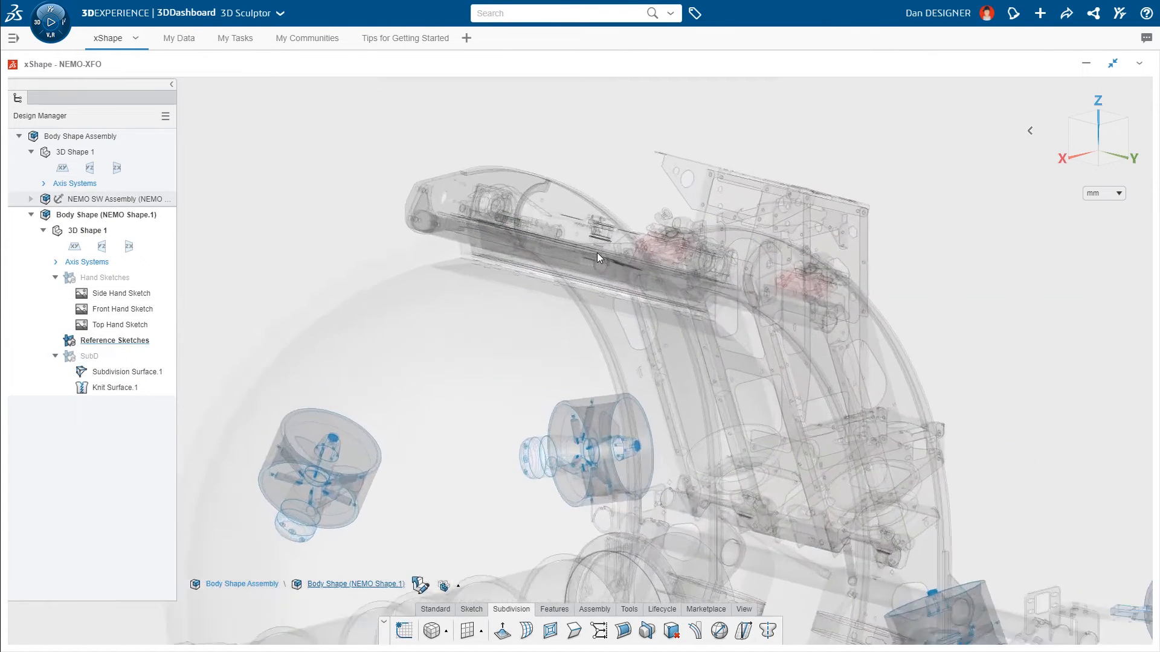
pyautogui.moveTo(584, 258)
pyautogui.mouseDown(button='middle')
pyautogui.moveTo(586, 276)
pyautogui.moveTo(532, 260)
pyautogui.mouseUp(button='middle')
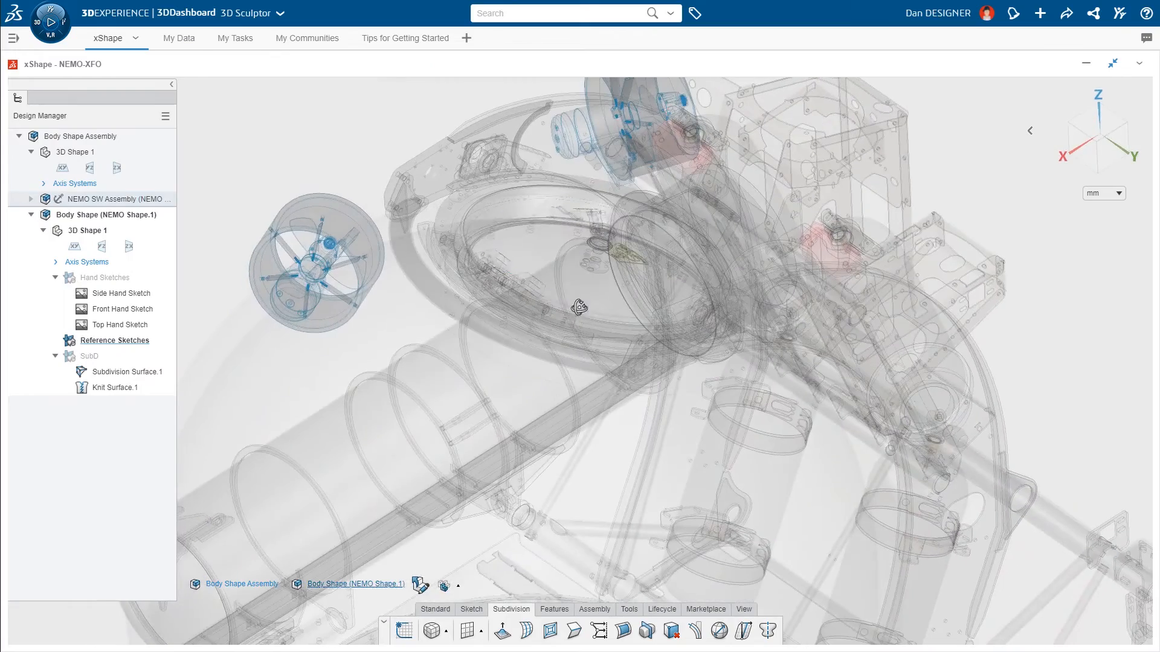
pyautogui.click(447, 215)
pyautogui.click(473, 169)
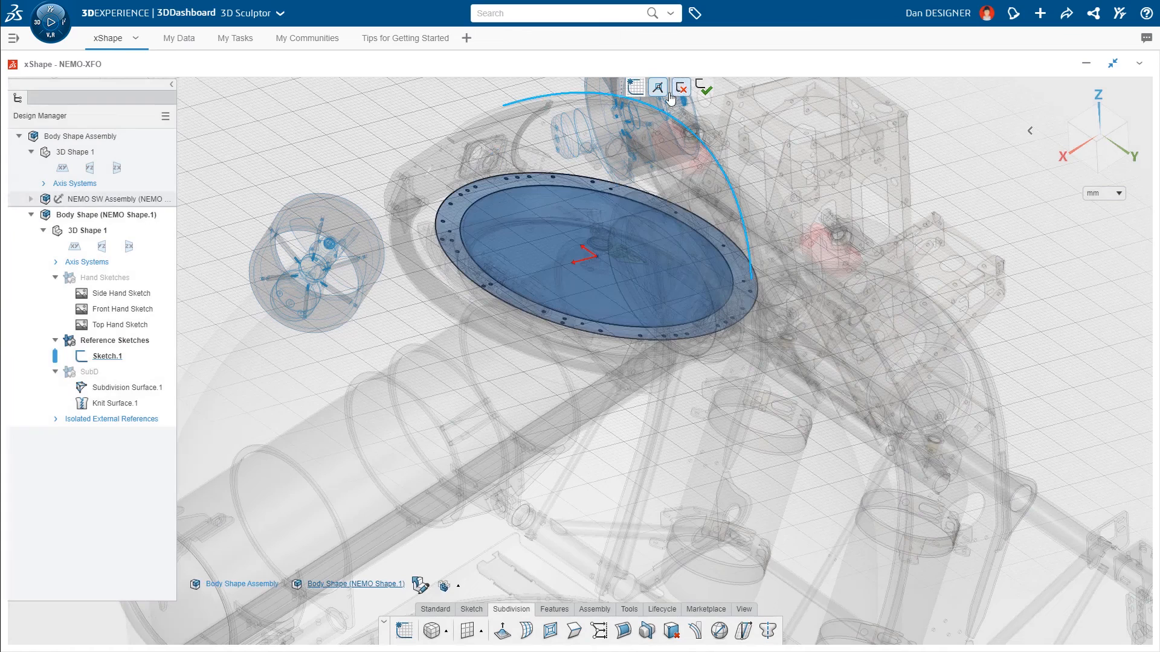
pyautogui.click(710, 90)
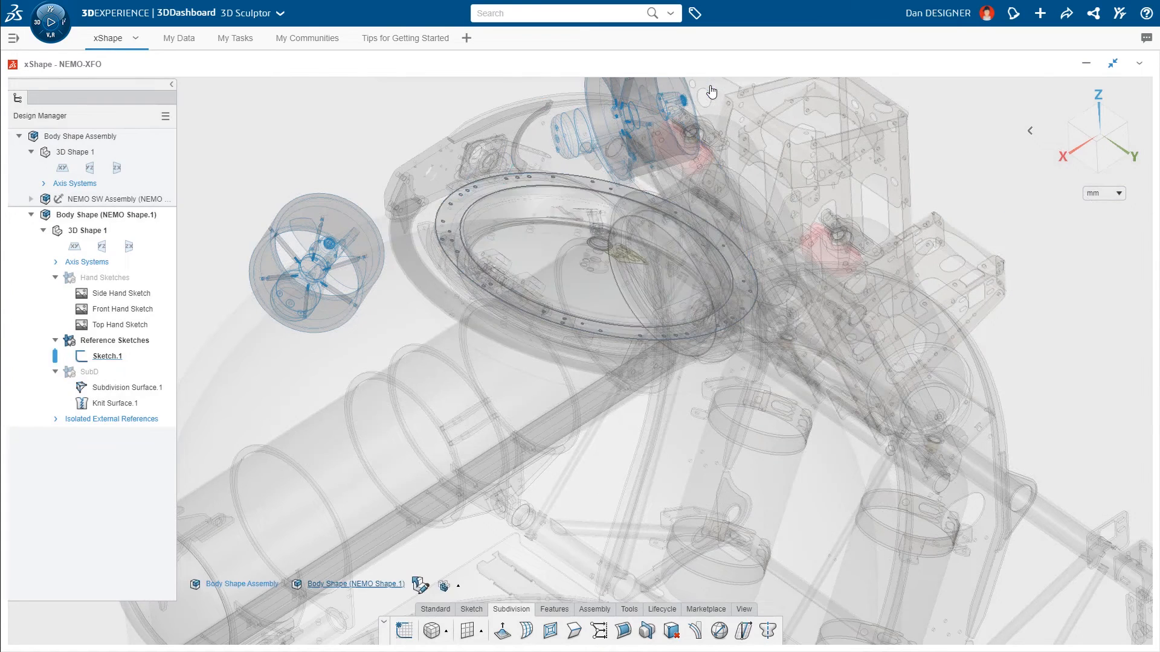
# Show the SubD set again, open its subdivision surface for editing and inset the flat roof faces above the hatch.
pyautogui.click(87, 373)
pyautogui.click(132, 323)
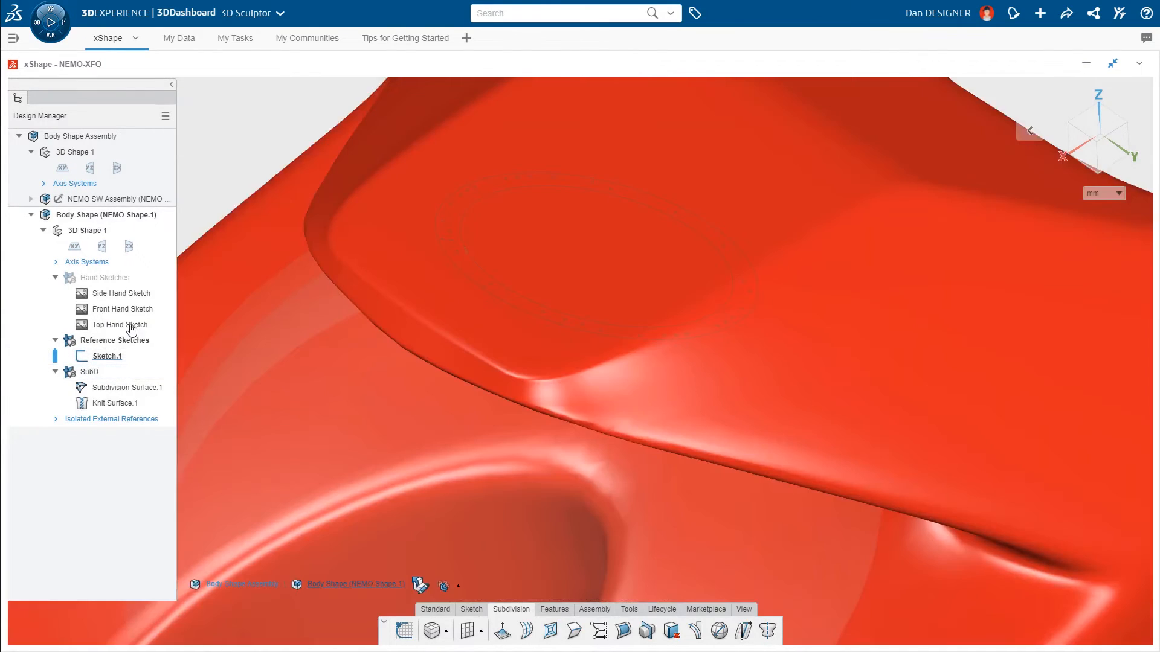
pyautogui.keyDown('ctrl'); pyautogui.moveTo(647, 256); pyautogui.dragTo(653, 390, button='middle'); pyautogui.keyUp('ctrl')
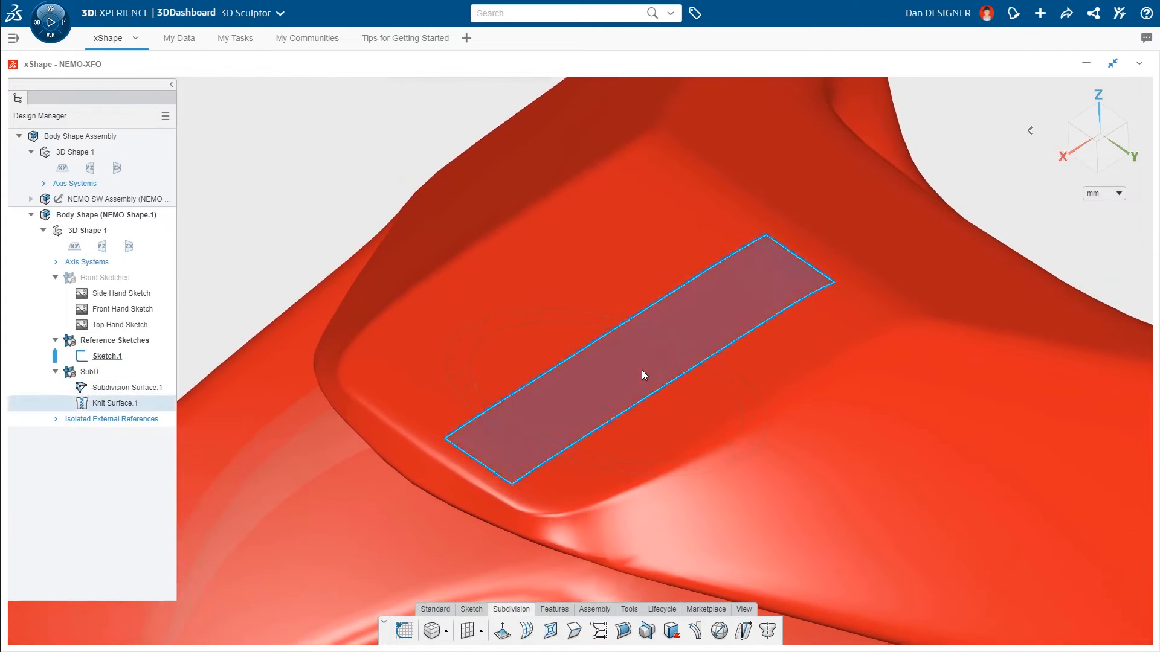
pyautogui.doubleClick(642, 370)
pyautogui.click(679, 405)
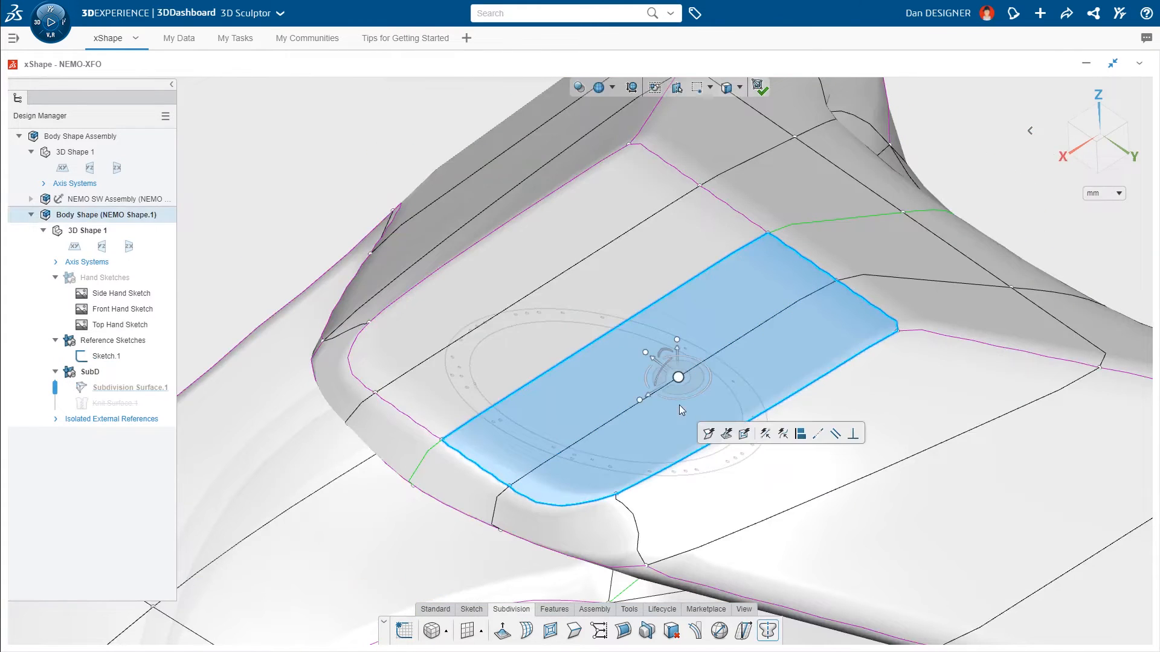
pyautogui.click(744, 434)
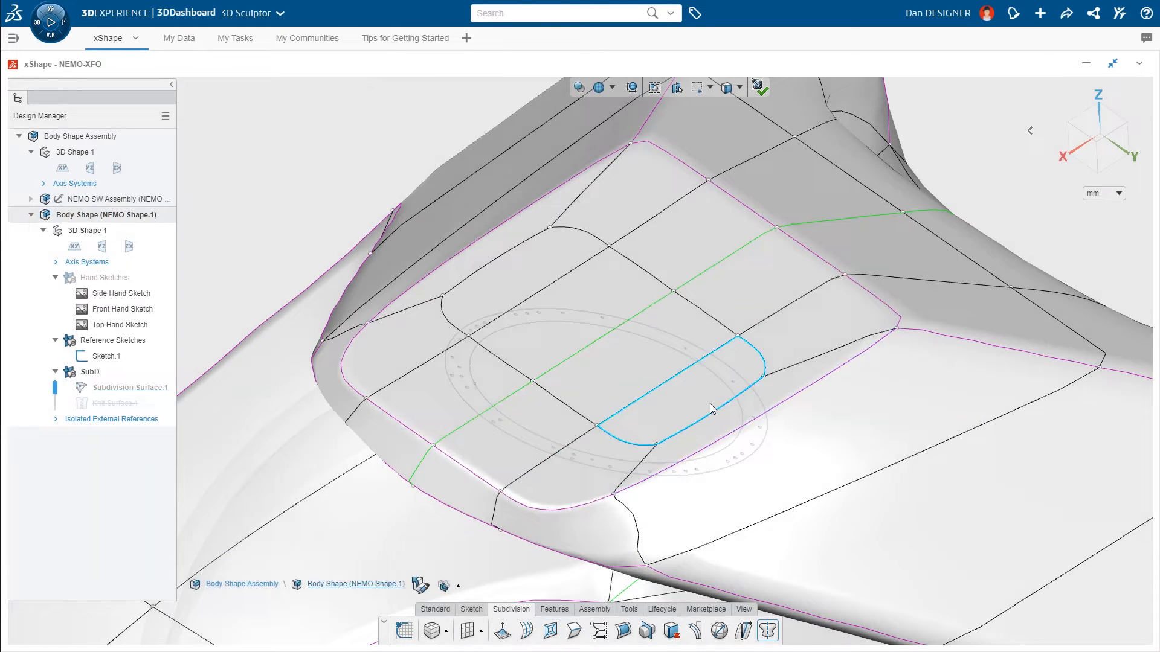
# Sharpen the border of the four inner roof faces and align it to the hatch's outer sketch circle with Align to Curve.
pyautogui.click(709, 403)
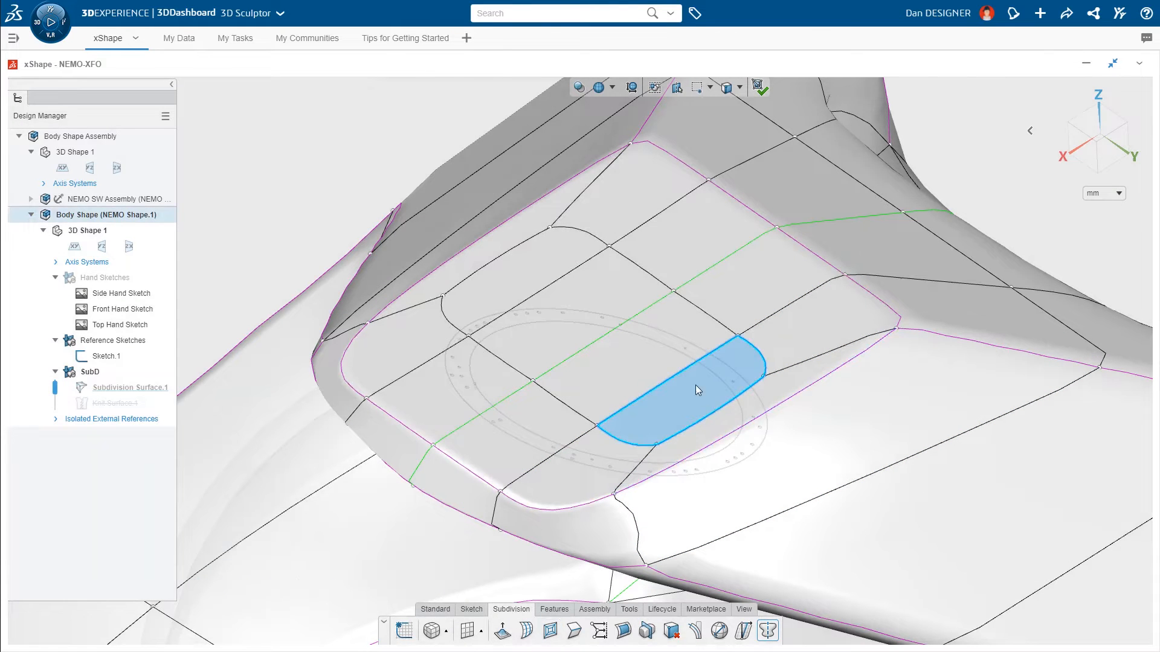
pyautogui.keyDown('shift'); pyautogui.click(548, 280); pyautogui.keyUp('shift')
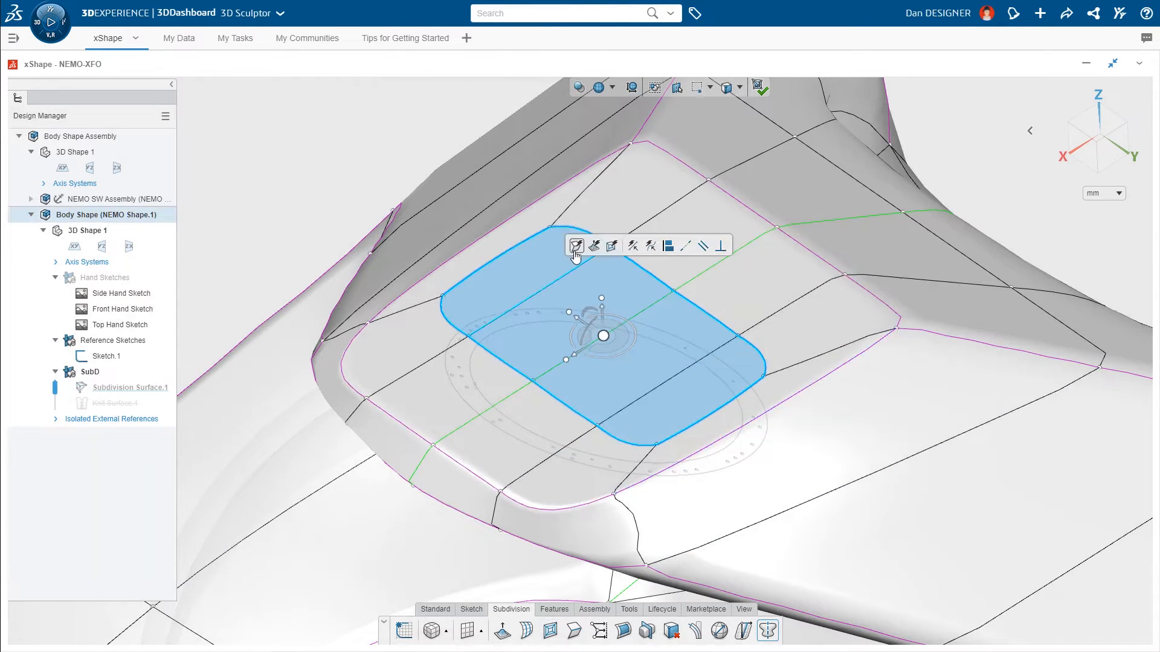
pyautogui.click(578, 249)
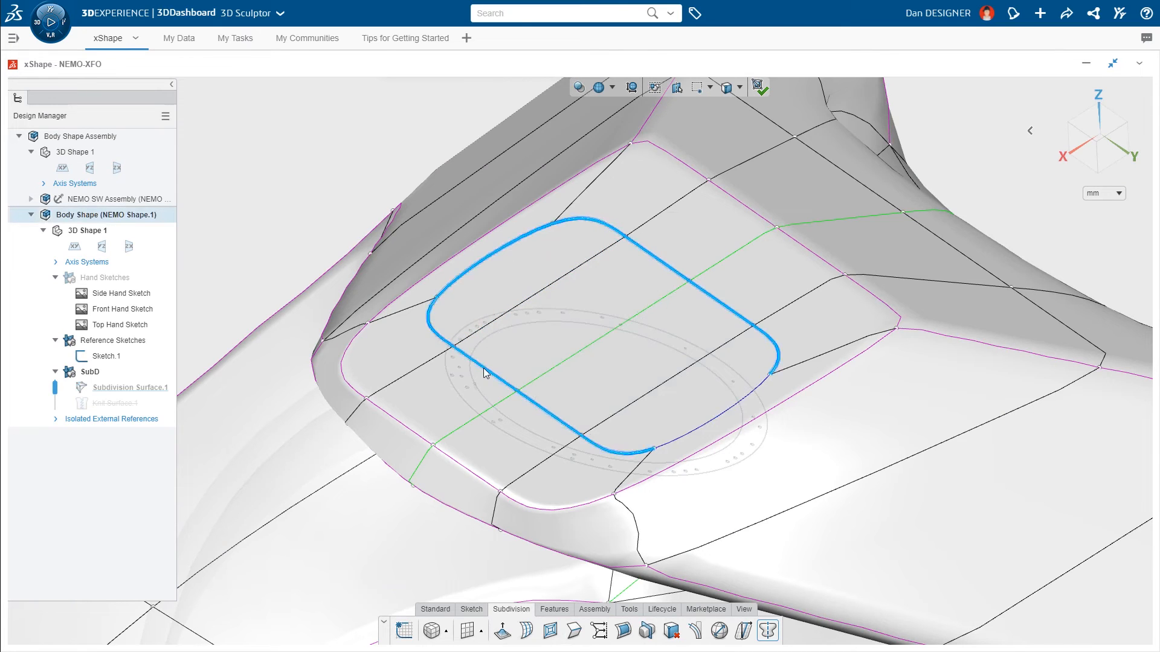
pyautogui.click(695, 429)
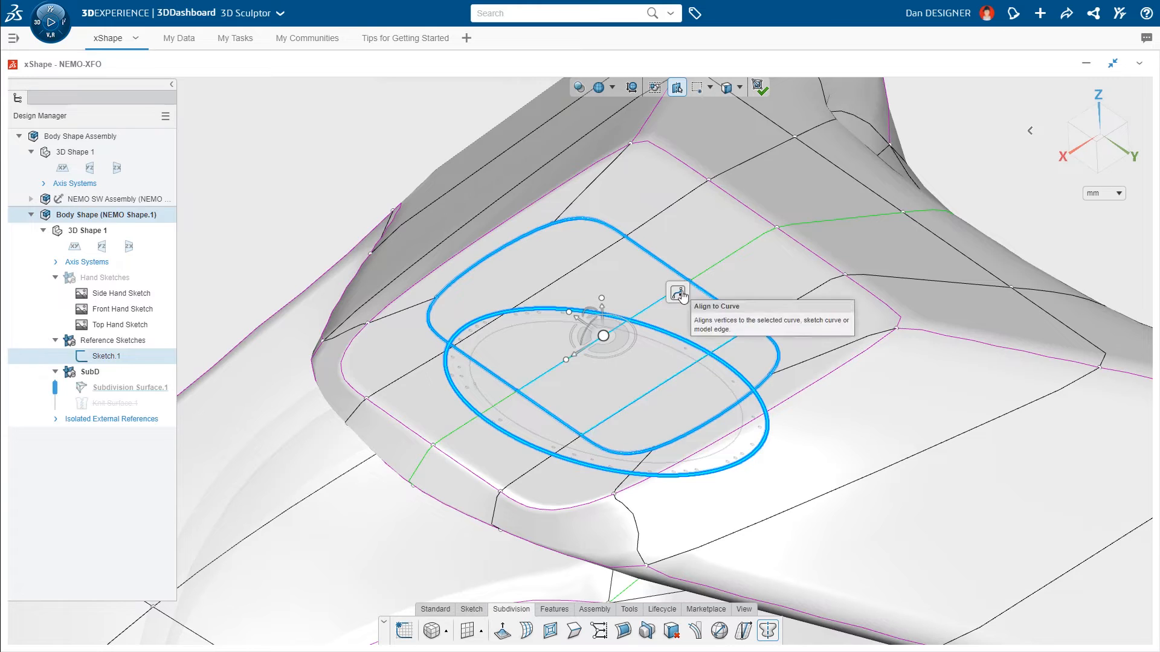
pyautogui.click(679, 294)
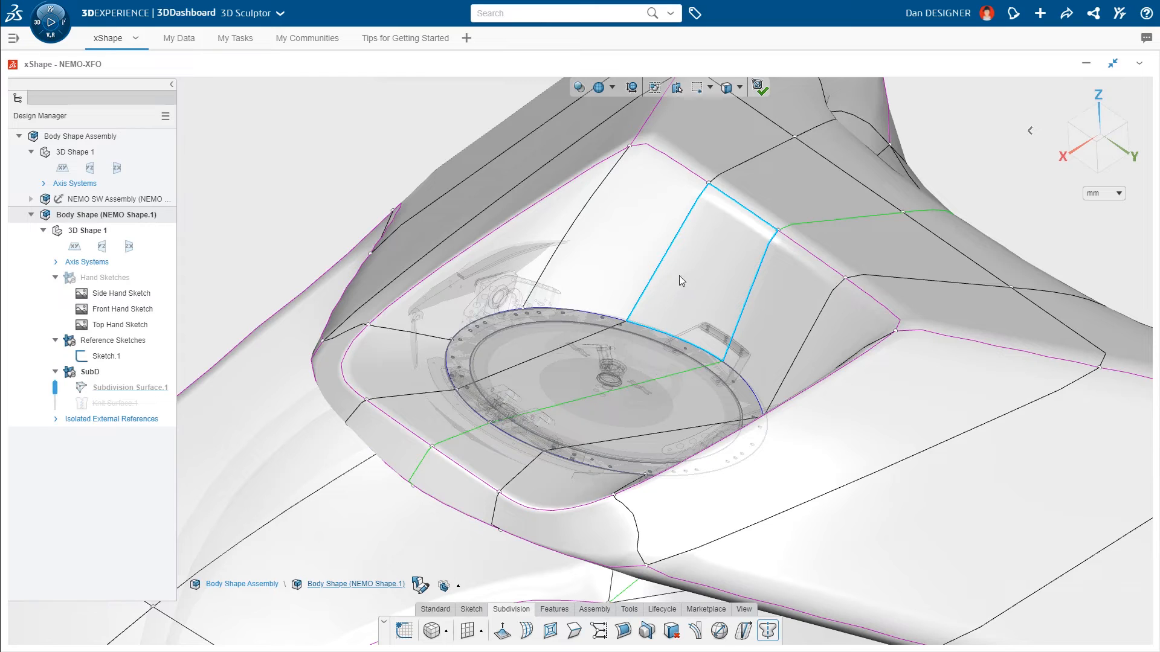
# With only the cage shown, align the five vertices along the roof overhang's lower front edge in a straight line.
pyautogui.click(611, 89)
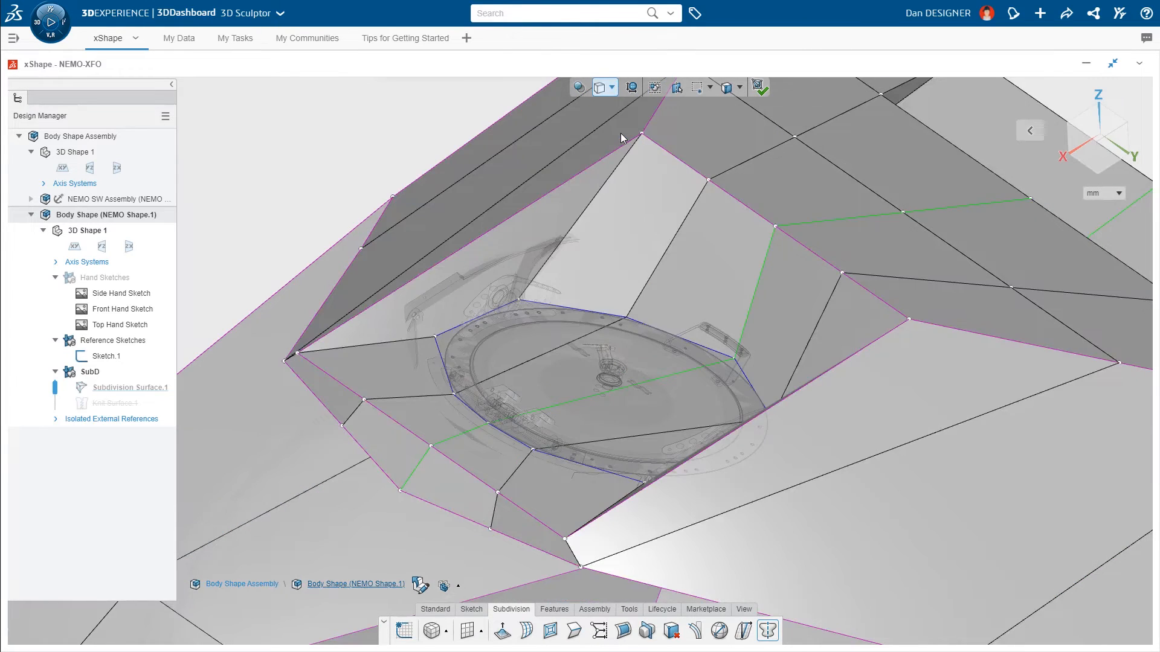
pyautogui.moveTo(516, 412)
pyautogui.mouseDown(button='middle')
pyautogui.moveTo(578, 302)
pyautogui.moveTo(594, 307)
pyautogui.mouseUp(button='middle')
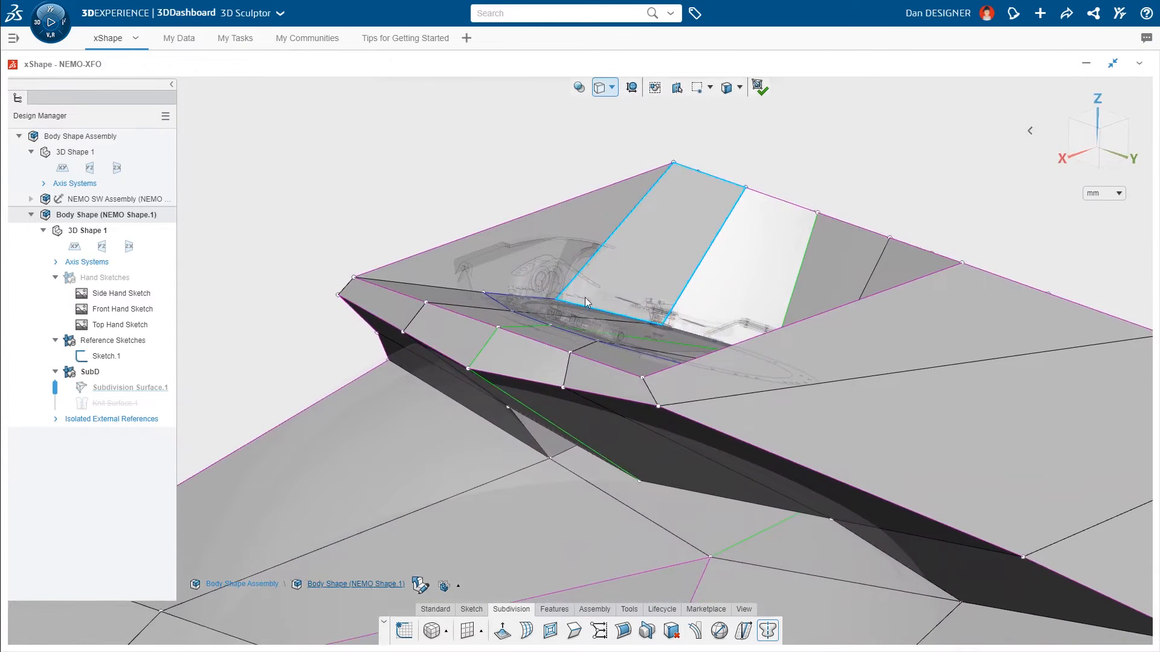
pyautogui.click(660, 407)
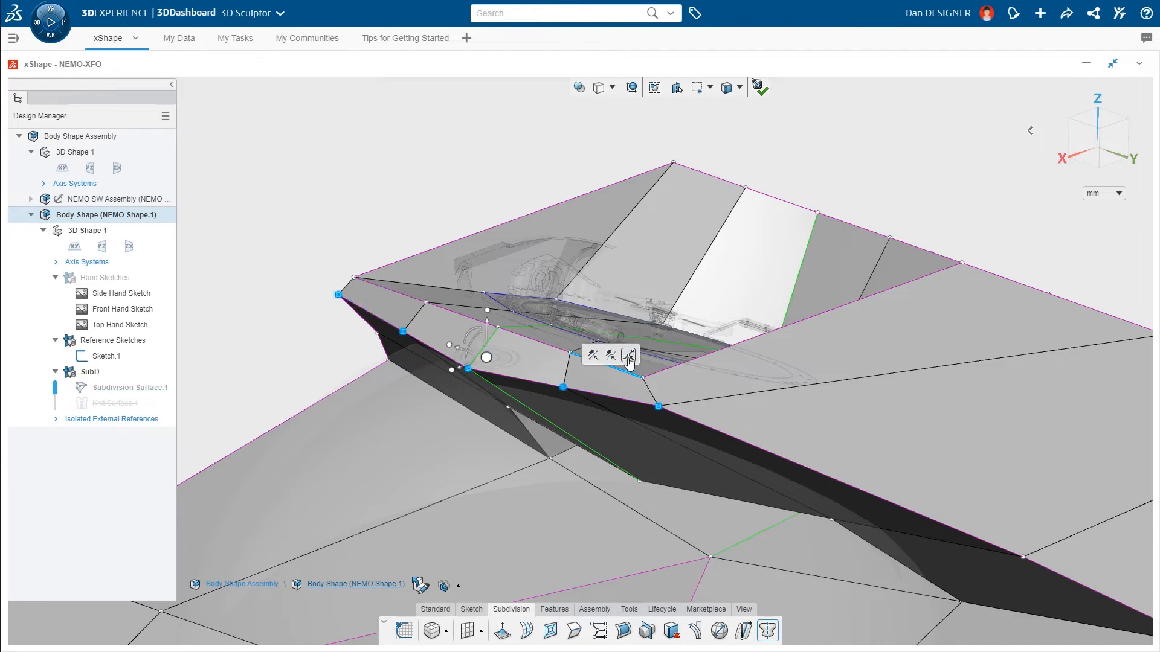
pyautogui.click(628, 358)
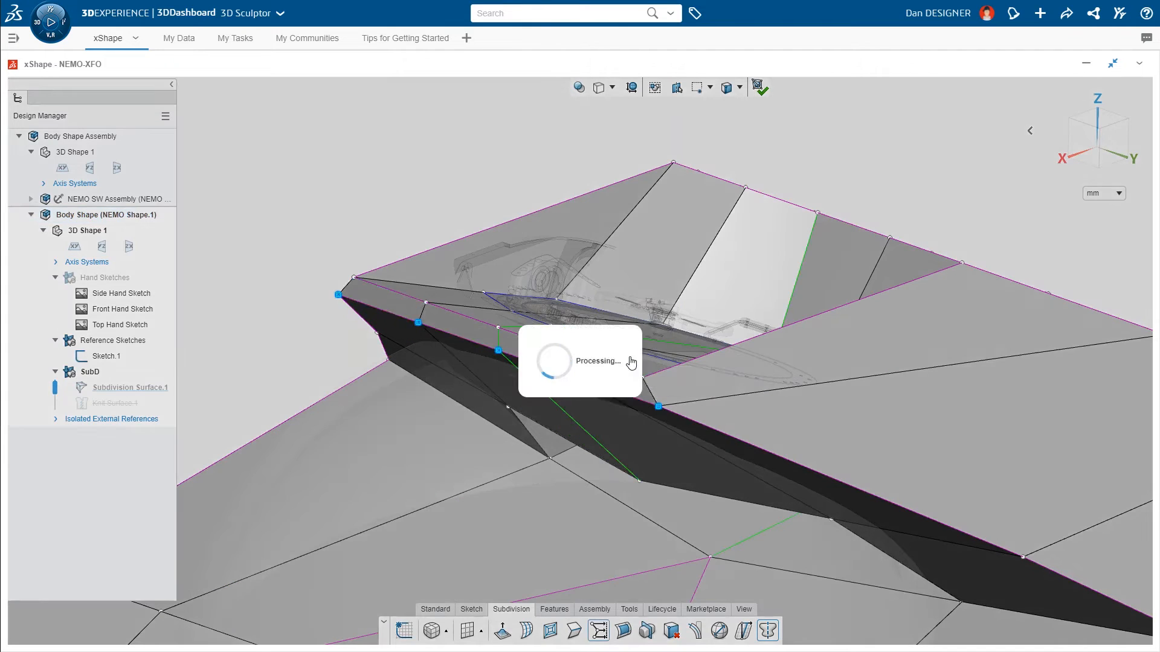
# In a side view, move the aligned vertices of the overhang's lower front edge forward.
pyautogui.press('n')
pyautogui.keyDown('ctrl'); pyautogui.moveTo(558, 430); pyautogui.dragTo(584, 356, button='middle'); pyautogui.keyUp('ctrl')
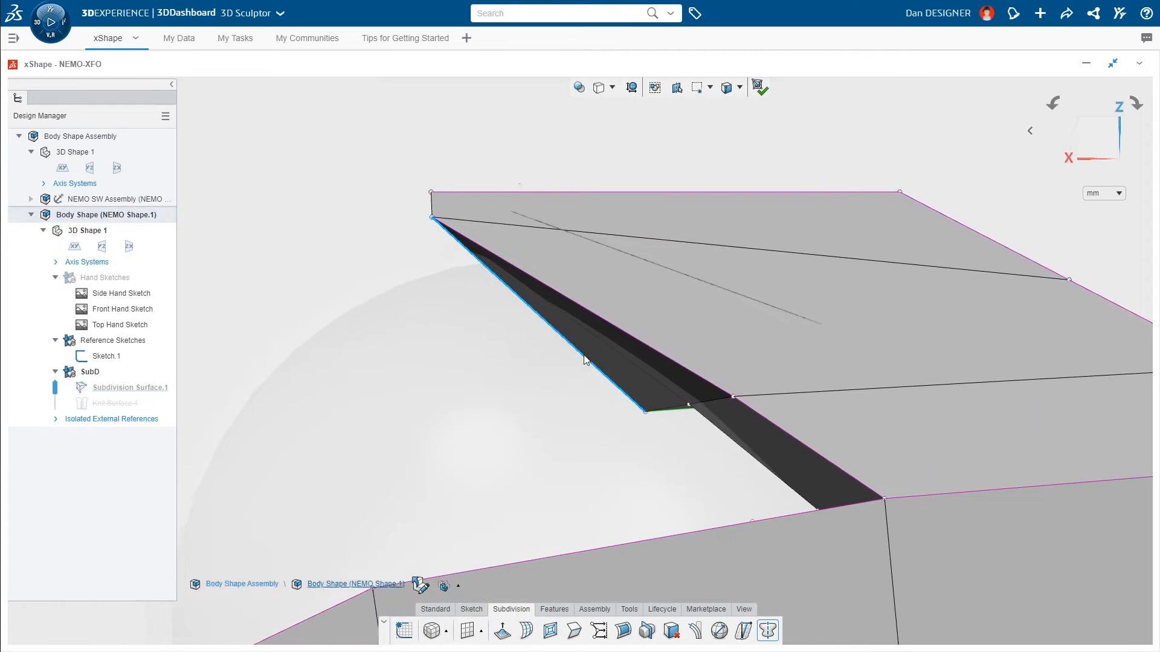
pyautogui.click(450, 212)
pyautogui.moveTo(451, 212); pyautogui.dragTo(371, 208)
# Select the faces forming the underside of the roof overhang, including its side faces, and flatten them onto one plane.
pyautogui.click(755, 441)
pyautogui.moveTo(756, 441); pyautogui.dragTo(726, 421, button='middle')
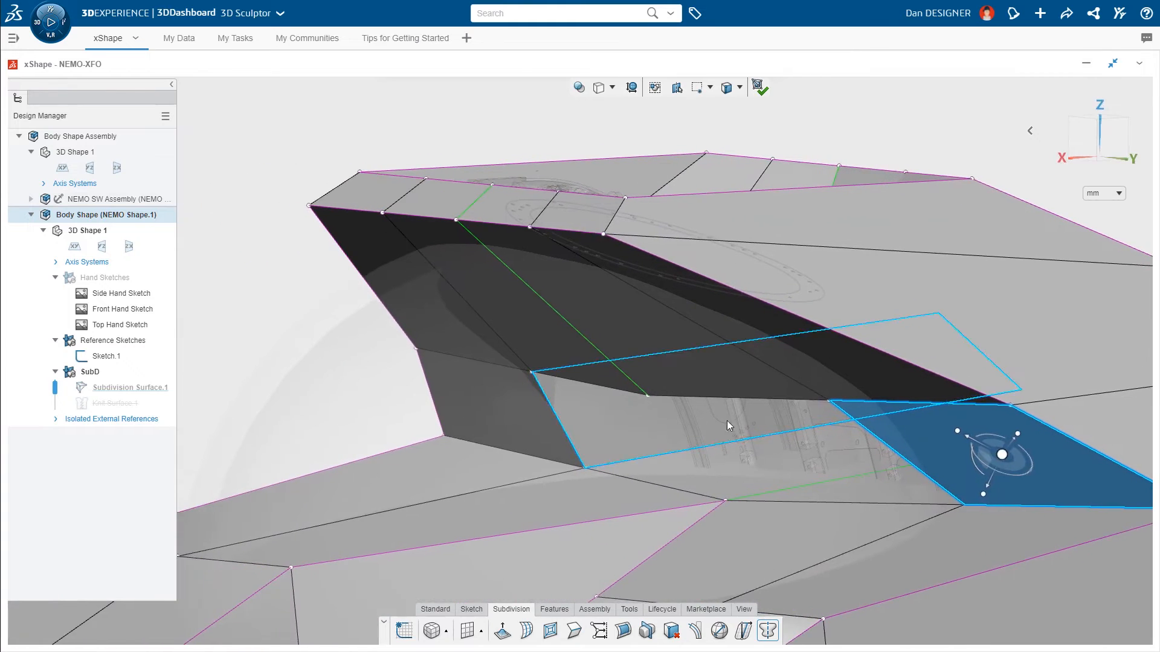
pyautogui.keyDown('ctrl'); pyautogui.click(633, 315); pyautogui.keyUp('ctrl')
pyautogui.keyDown('ctrl'); pyautogui.click(462, 314); pyautogui.keyUp('ctrl')
pyautogui.keyDown('ctrl'); pyautogui.click(488, 378); pyautogui.keyUp('ctrl')
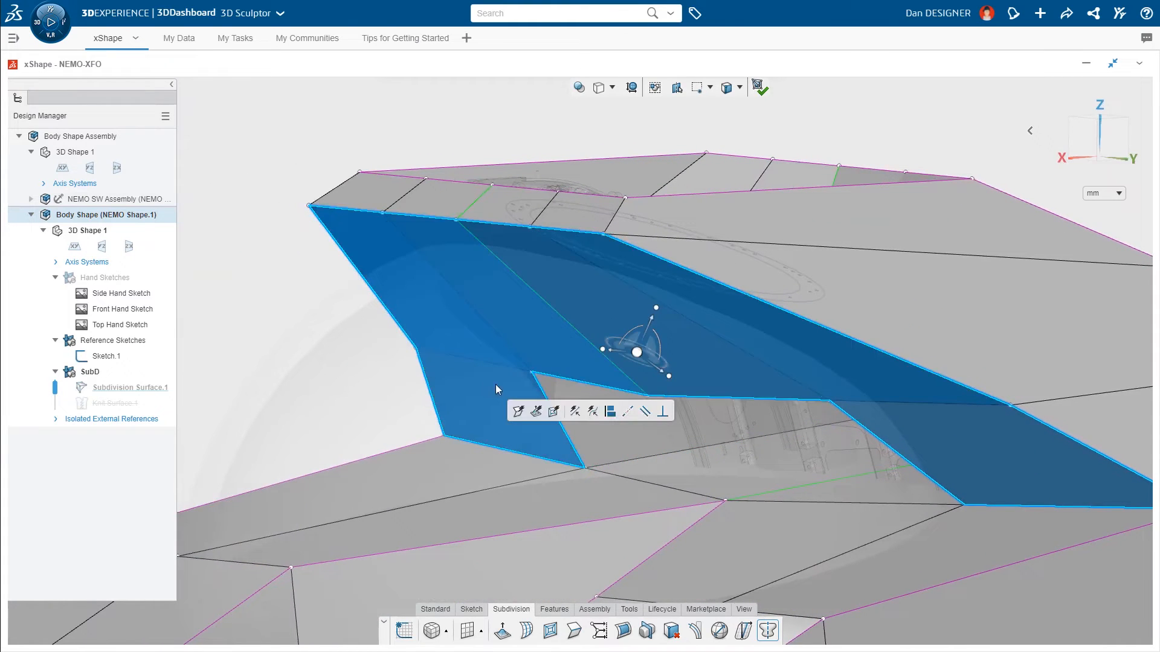
pyautogui.click(610, 412)
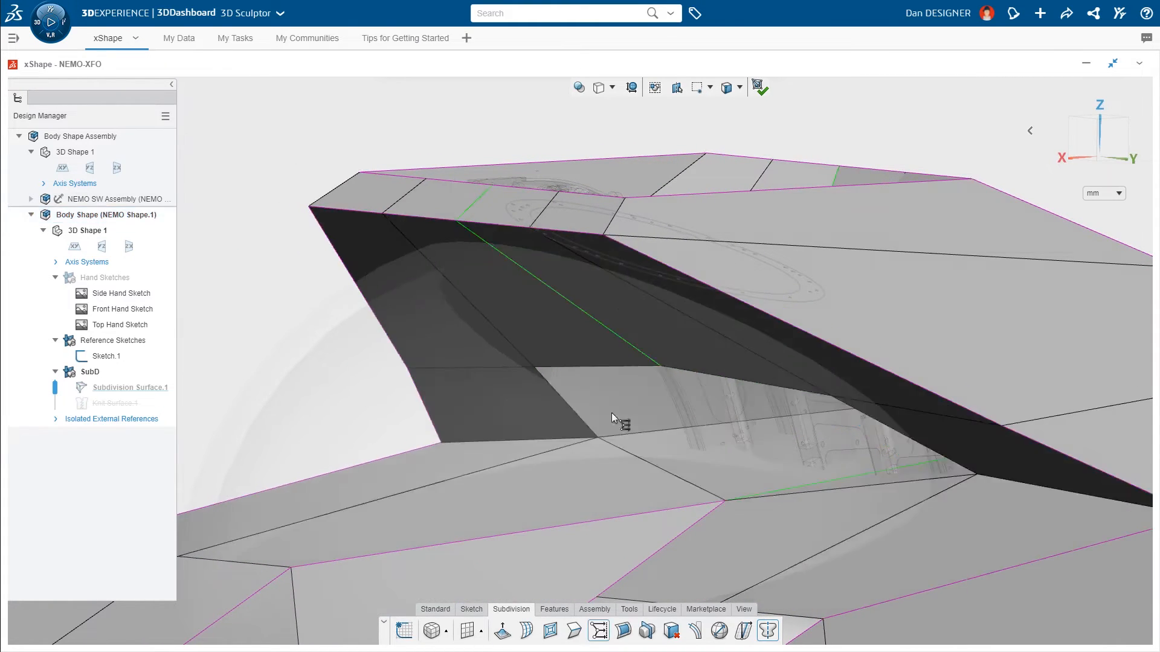
# Select all vertices of the flattened underside and rotate them slightly about the rear corner vertex in the side view.
pyautogui.scroll(5, 611, 412)
pyautogui.moveTo(611, 403); pyautogui.dragTo(499, 380, button='middle')
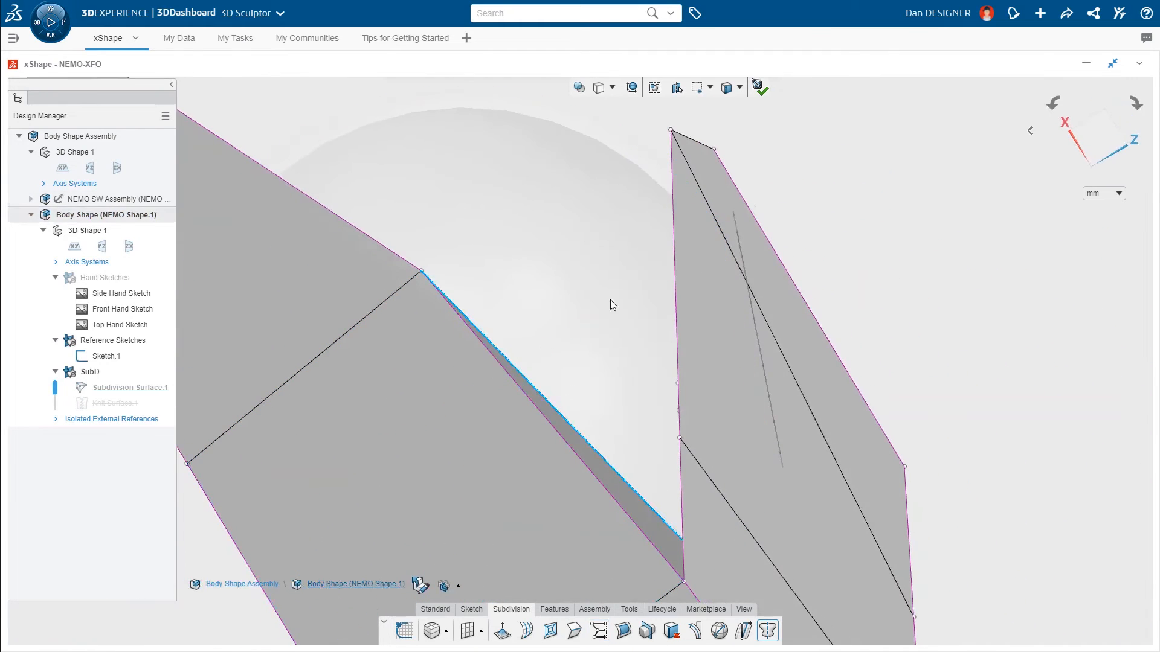
pyautogui.moveTo(687, 107); pyautogui.dragTo(649, 589)
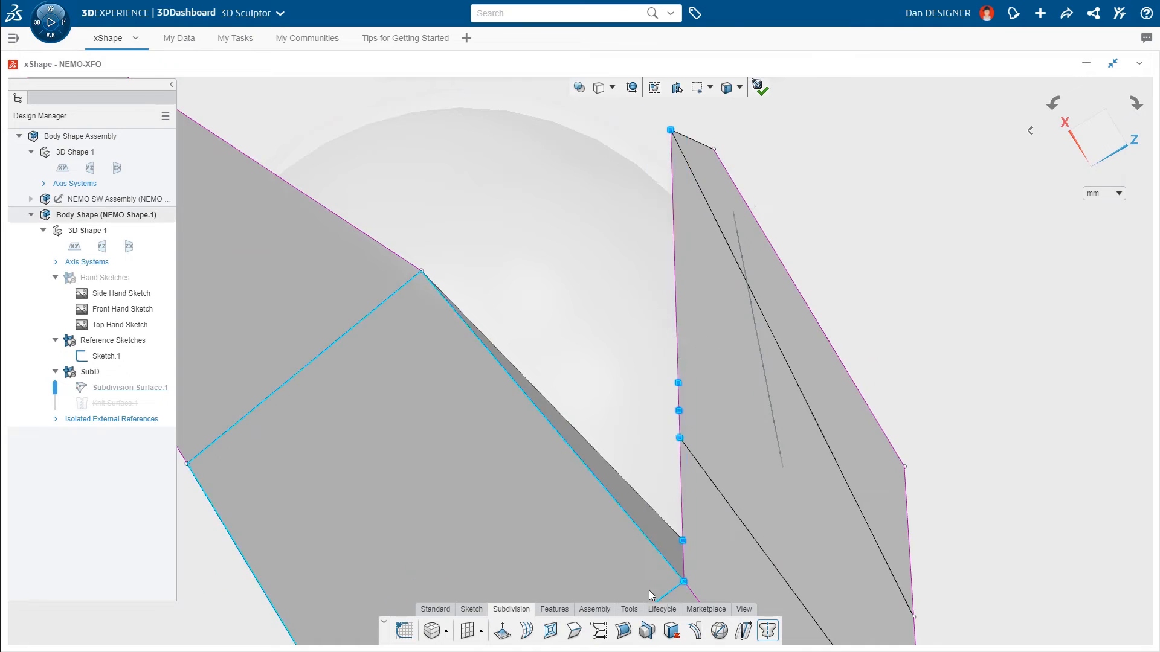
pyautogui.hotkey('ctrl', '8')
pyautogui.moveTo(628, 274); pyautogui.dragTo(637, 282)
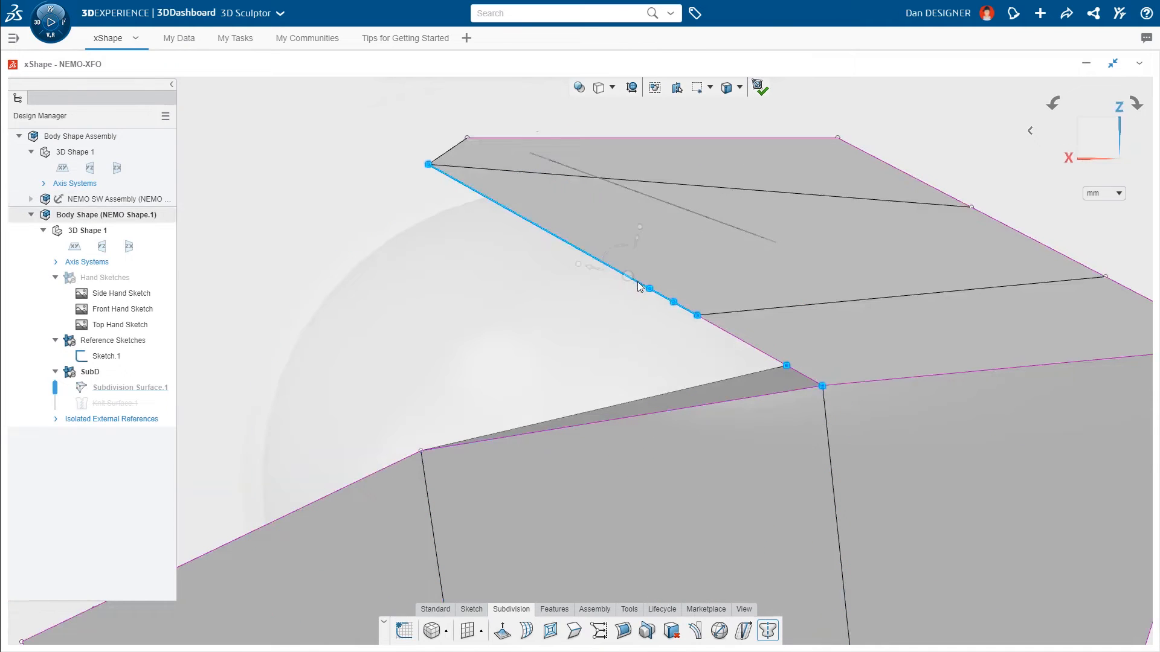
pyautogui.click(823, 386)
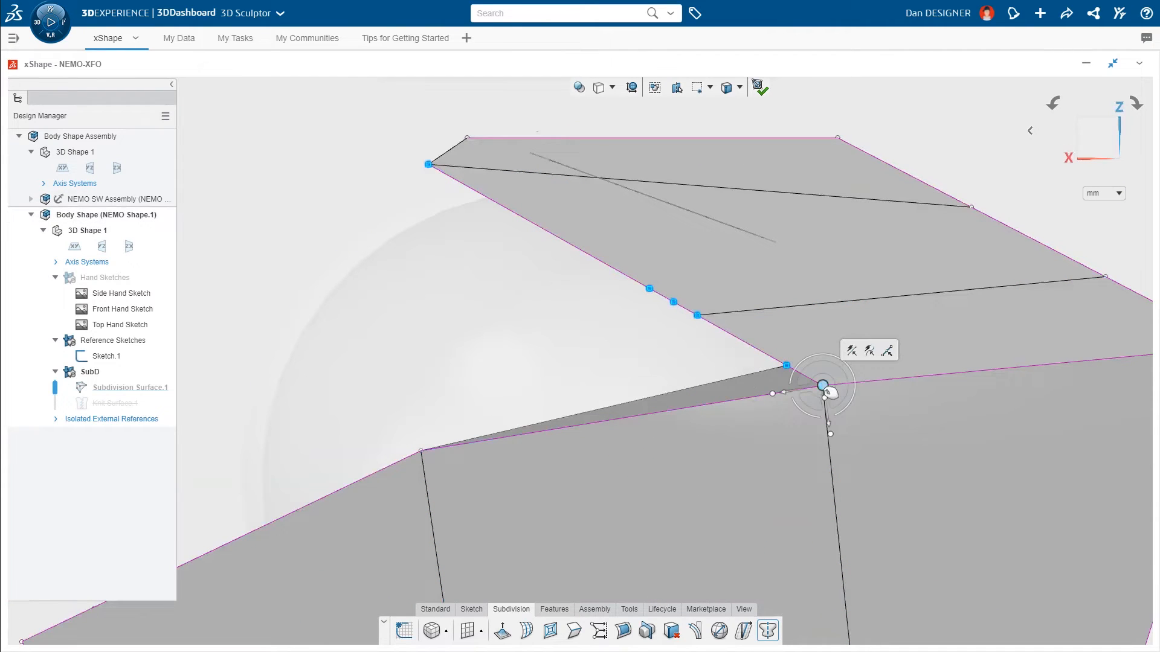
pyautogui.moveTo(820, 361); pyautogui.dragTo(820, 362)
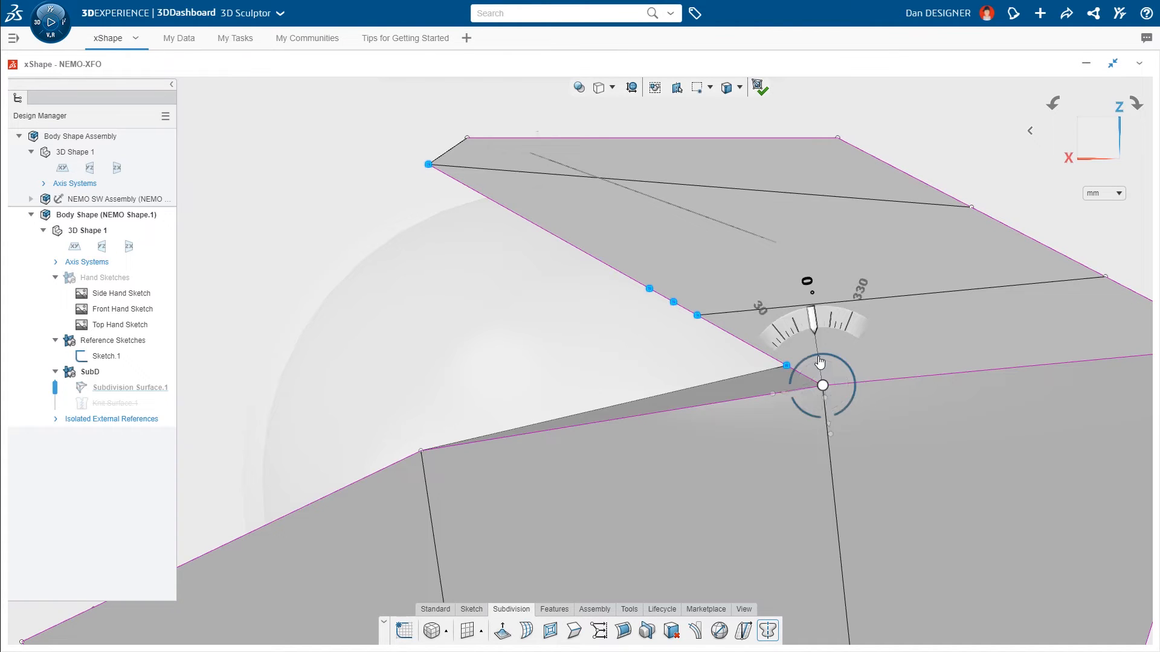
pyautogui.moveTo(819, 362); pyautogui.dragTo(814, 337)
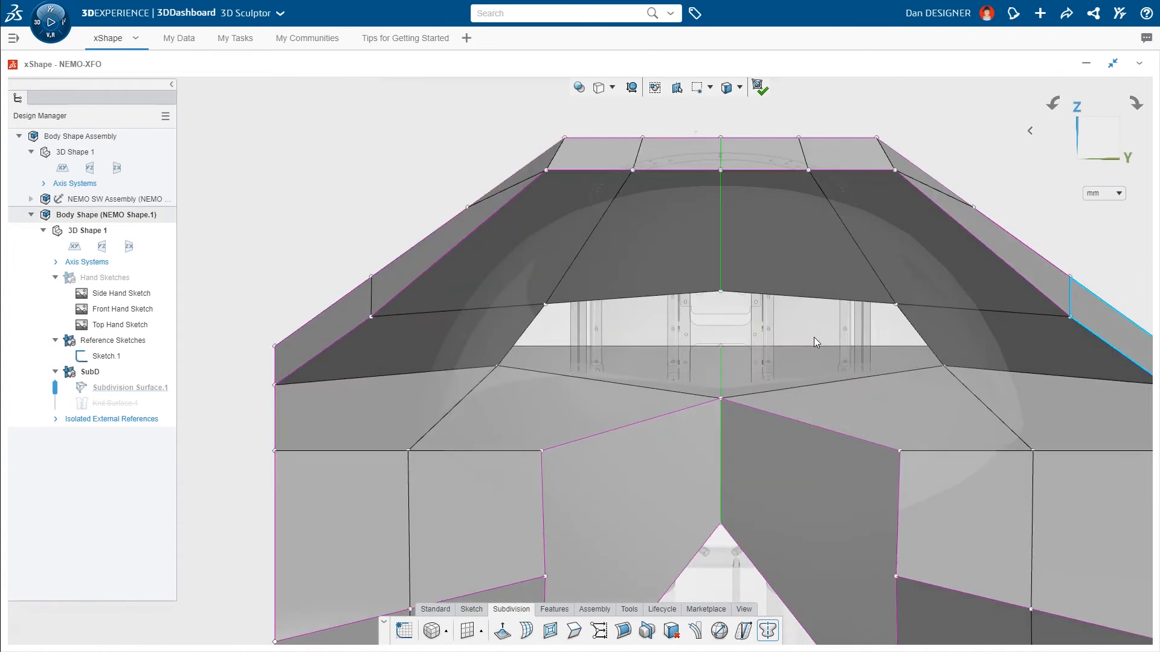
# Move the outer corner vertices of the overhang's lower front edge back and down, and switch the display to surface only.
pyautogui.moveTo(814, 337); pyautogui.dragTo(775, 369, button='middle')
pyautogui.click(847, 190)
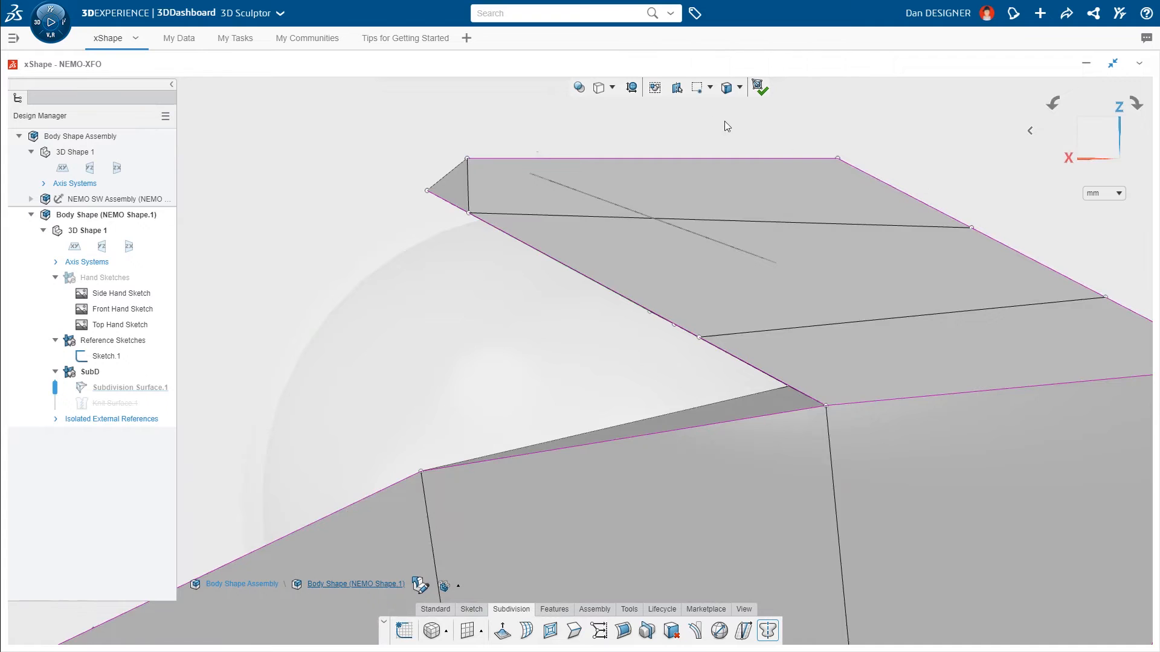
pyautogui.click(612, 87)
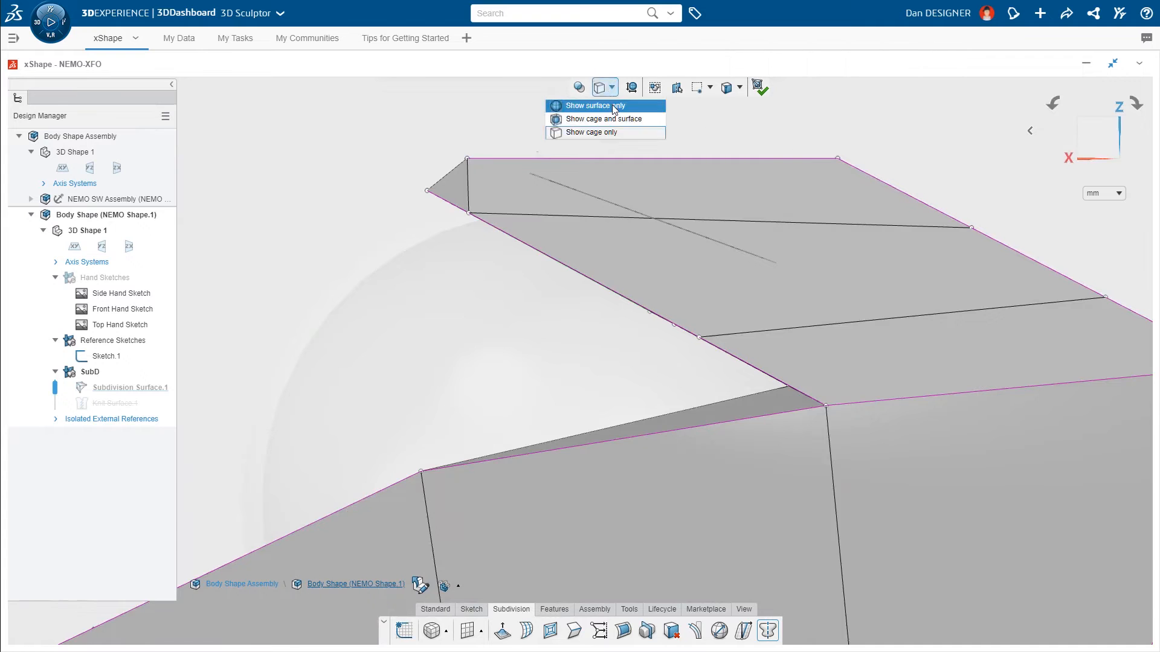
pyautogui.click(614, 106)
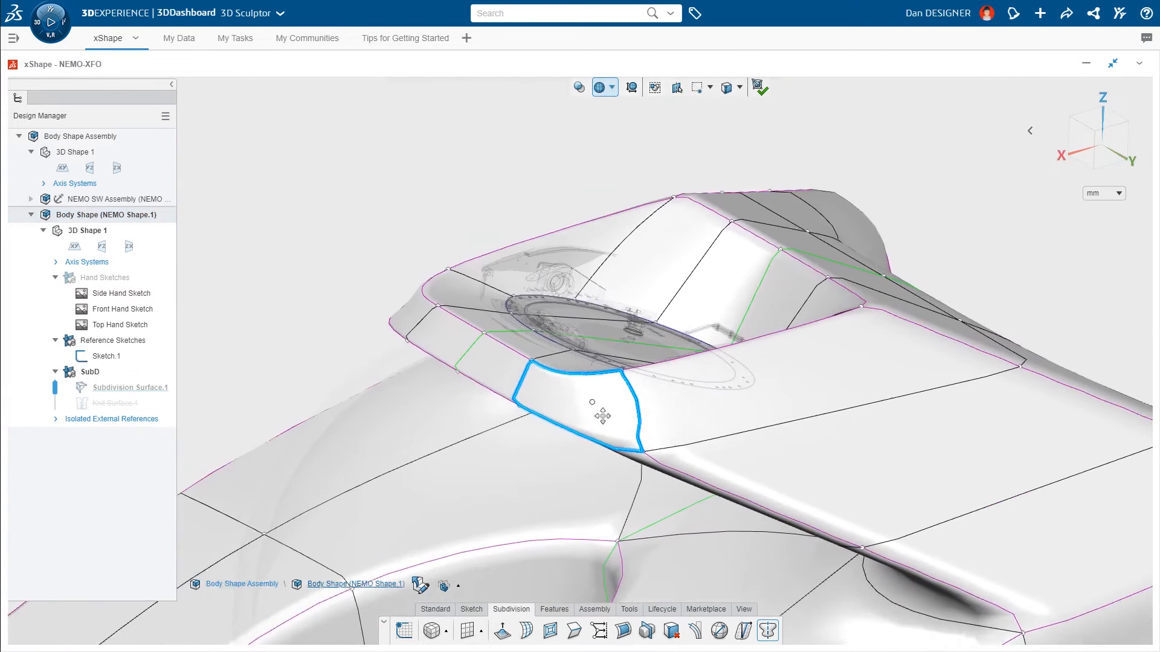
# Reshape the roof recess around the hatch by moving its rear edge, front corner vertex and front edge.
pyautogui.moveTo(602, 416); pyautogui.dragTo(606, 443, button='middle')
pyautogui.keyDown('ctrl'); pyautogui.moveTo(606, 443); pyautogui.dragTo(650, 315, button='middle'); pyautogui.keyUp('ctrl')
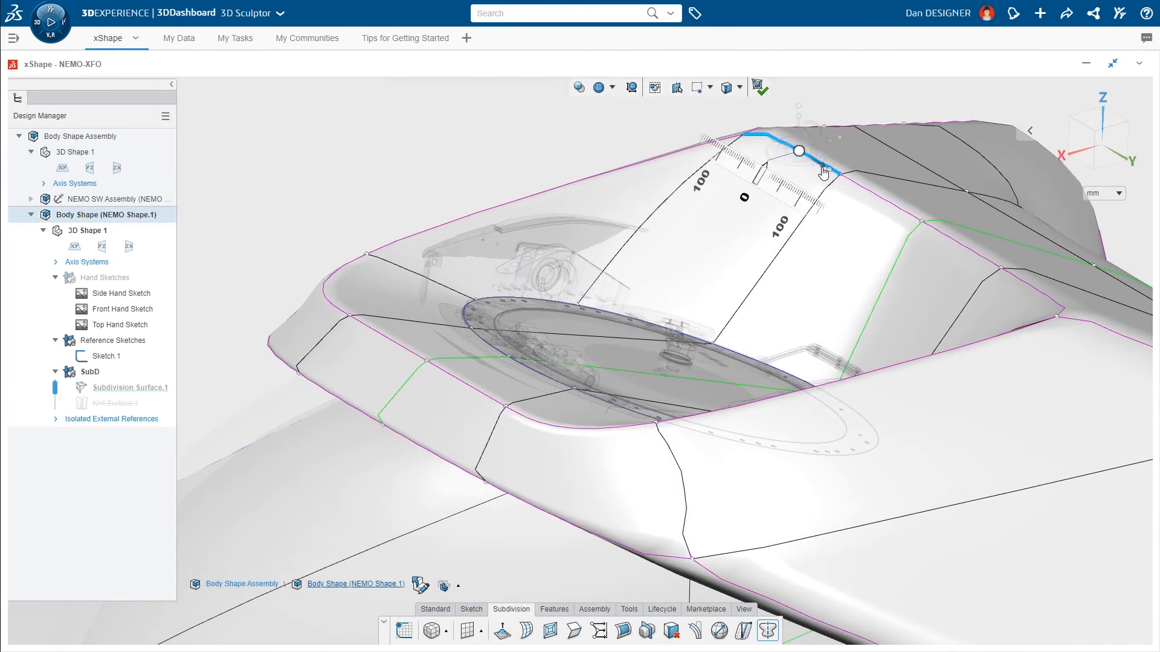
pyautogui.moveTo(821, 167); pyautogui.dragTo(853, 187)
pyautogui.click(367, 254)
pyautogui.moveTo(340, 264); pyautogui.dragTo(409, 264)
pyautogui.click(387, 338)
pyautogui.moveTo(359, 349); pyautogui.dragTo(382, 342)
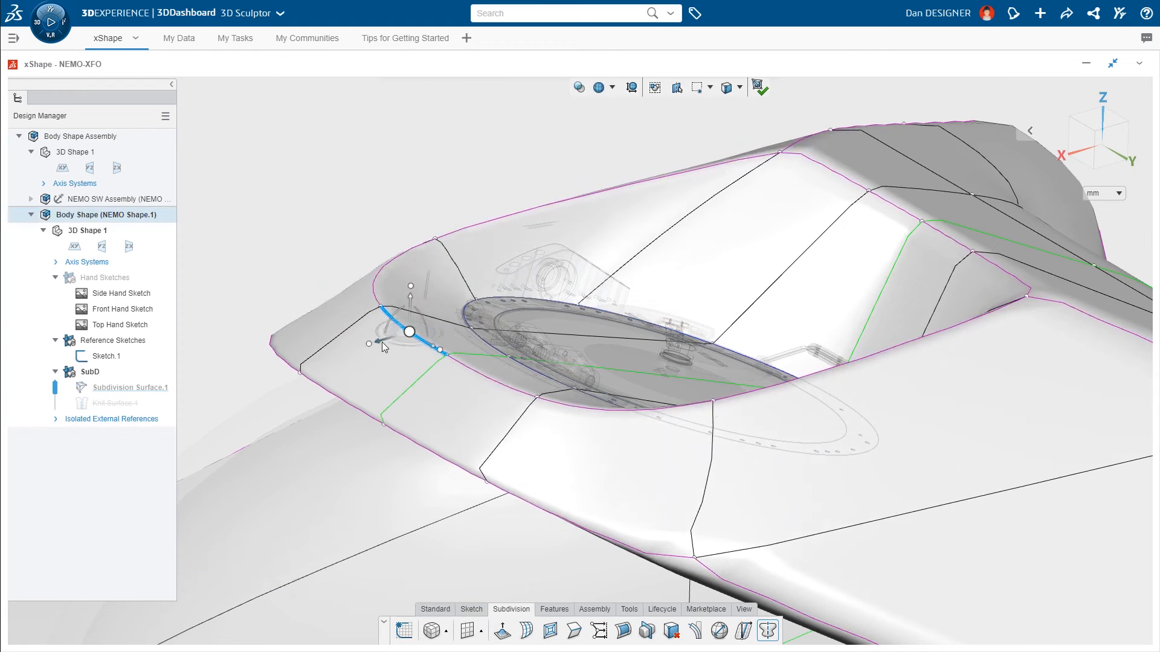
pyautogui.press('Escape')
# In the side view, add two ordered geometrical sets to the body's 3D shape and name them Vert Thruster and Horz Thruster.
pyautogui.hotkey('ctrl', '4')
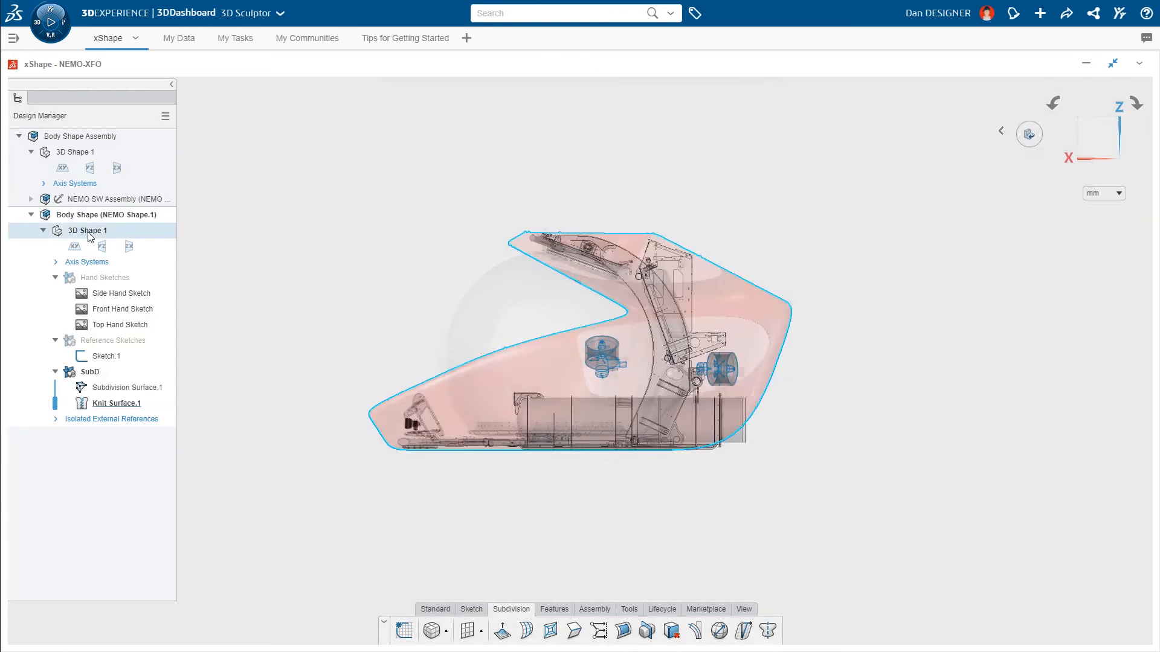
pyautogui.click(90, 232)
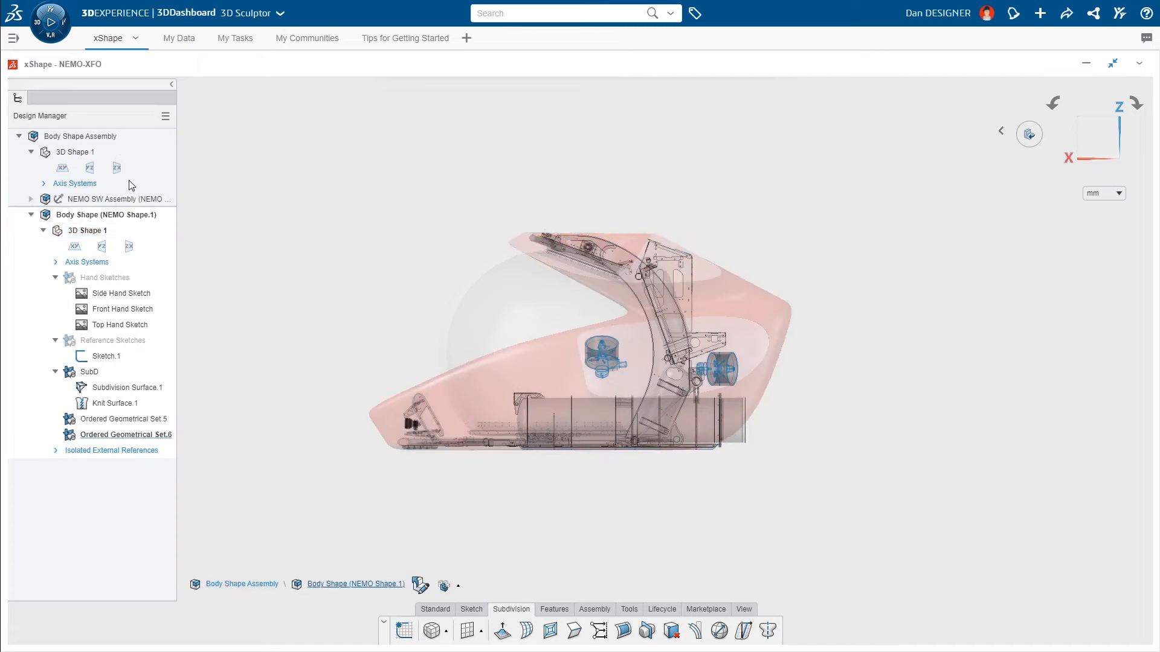
pyautogui.click(139, 421)
pyautogui.press('F2')
pyautogui.write('Vert Thruster')
pyautogui.press('Return')
pyautogui.click(133, 434)
pyautogui.press('F2')
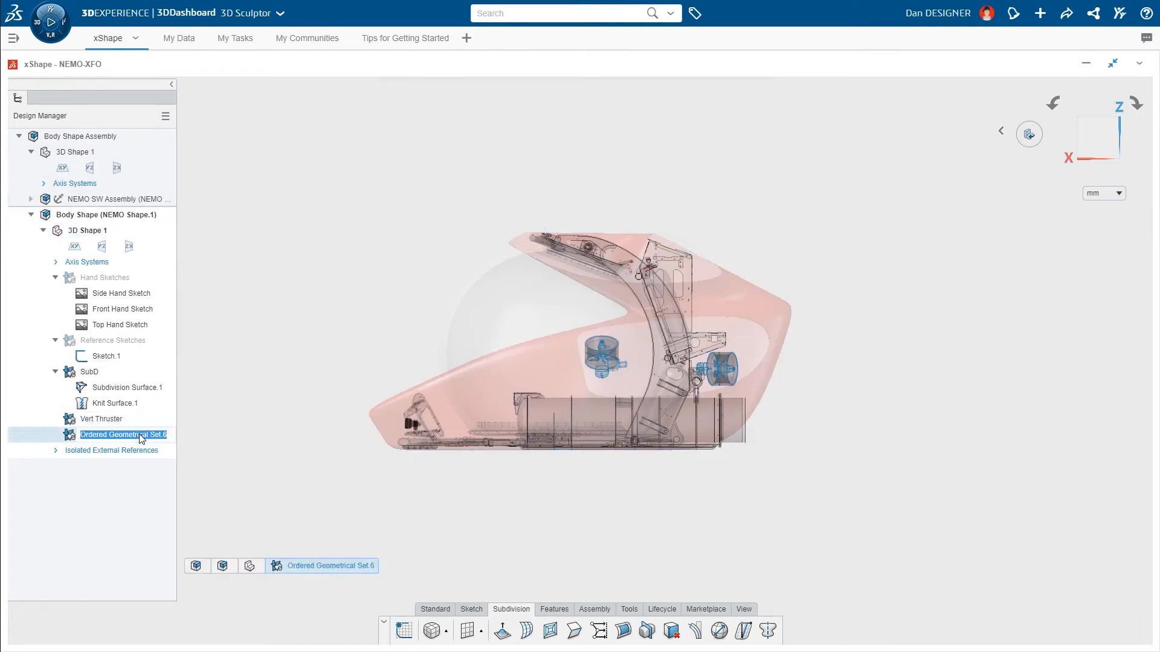
pyautogui.write('Horz Thruster')
pyautogui.press('Return')
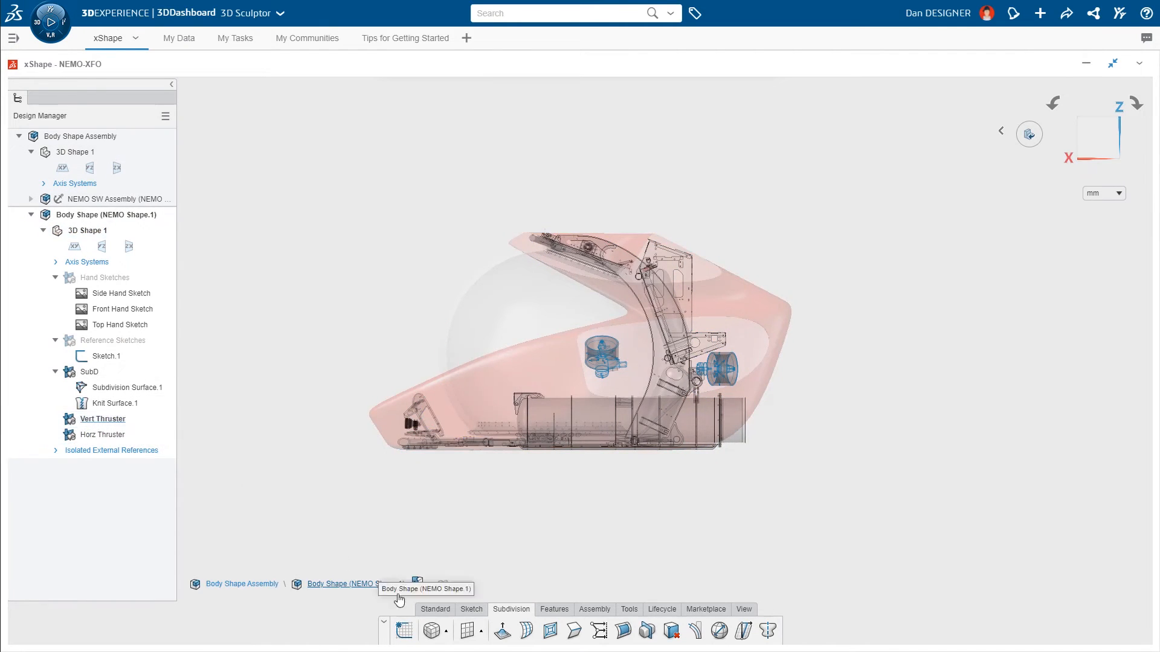
# Insert a subdivision cylinder with creased edges in the Vert Thruster set and scale it down near the vertical thruster.
pyautogui.click(446, 632)
pyautogui.click(459, 516)
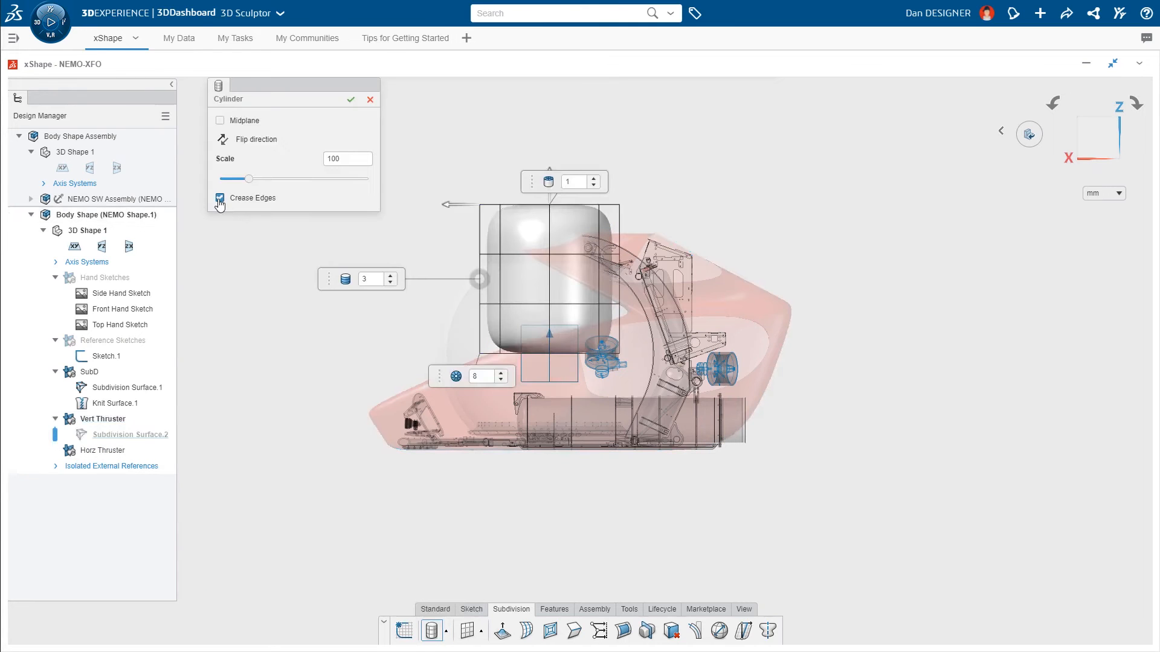
pyautogui.click(350, 101)
pyautogui.moveTo(508, 292); pyautogui.dragTo(573, 319)
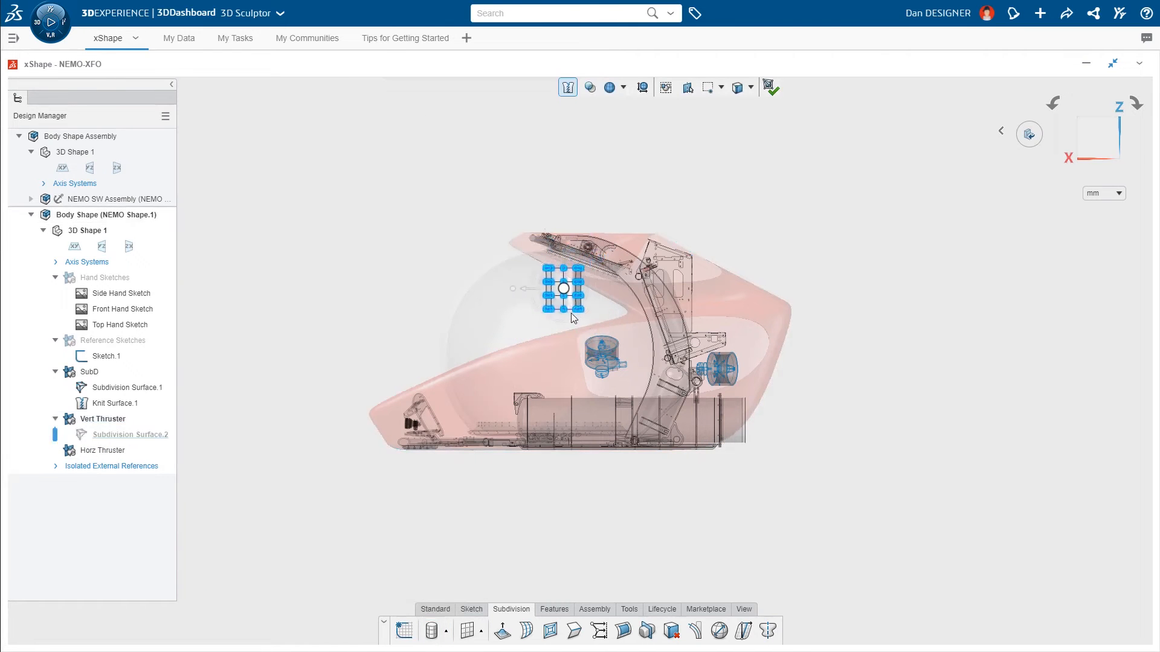
# Lower the cylinder's lower vertex rings over the vertical thruster and extend its bottom end downward.
pyautogui.scroll(8, 601, 351)
pyautogui.moveTo(648, 277); pyautogui.dragTo(647, 297)
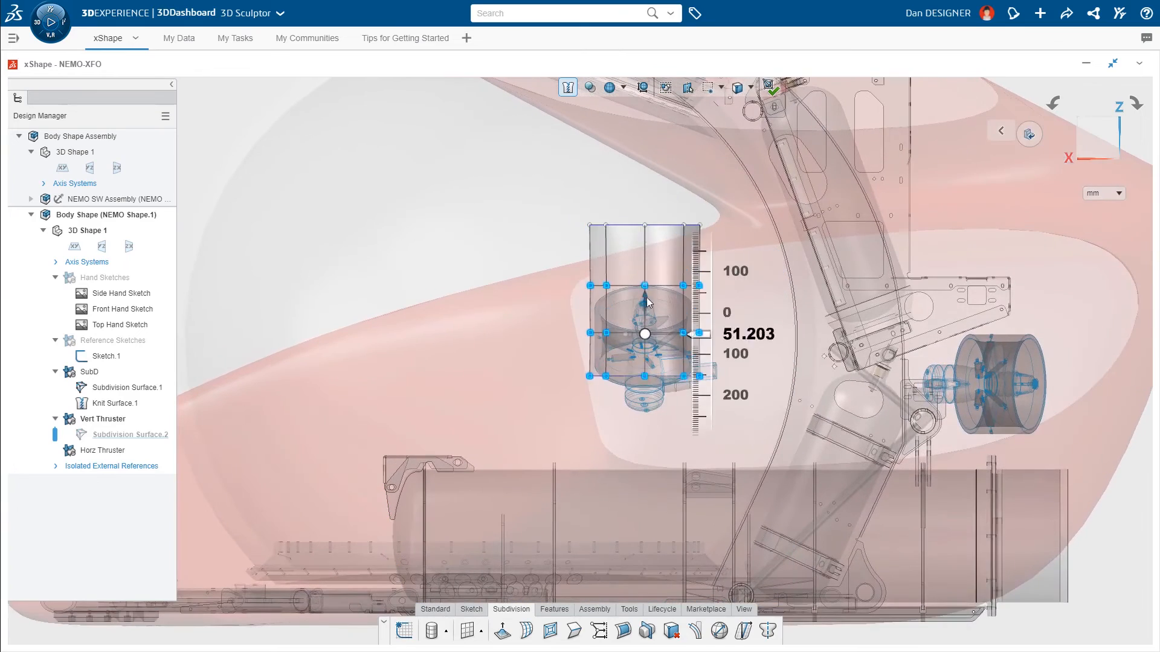
pyautogui.moveTo(648, 297); pyautogui.dragTo(648, 314)
pyautogui.moveTo(648, 336); pyautogui.dragTo(648, 451)
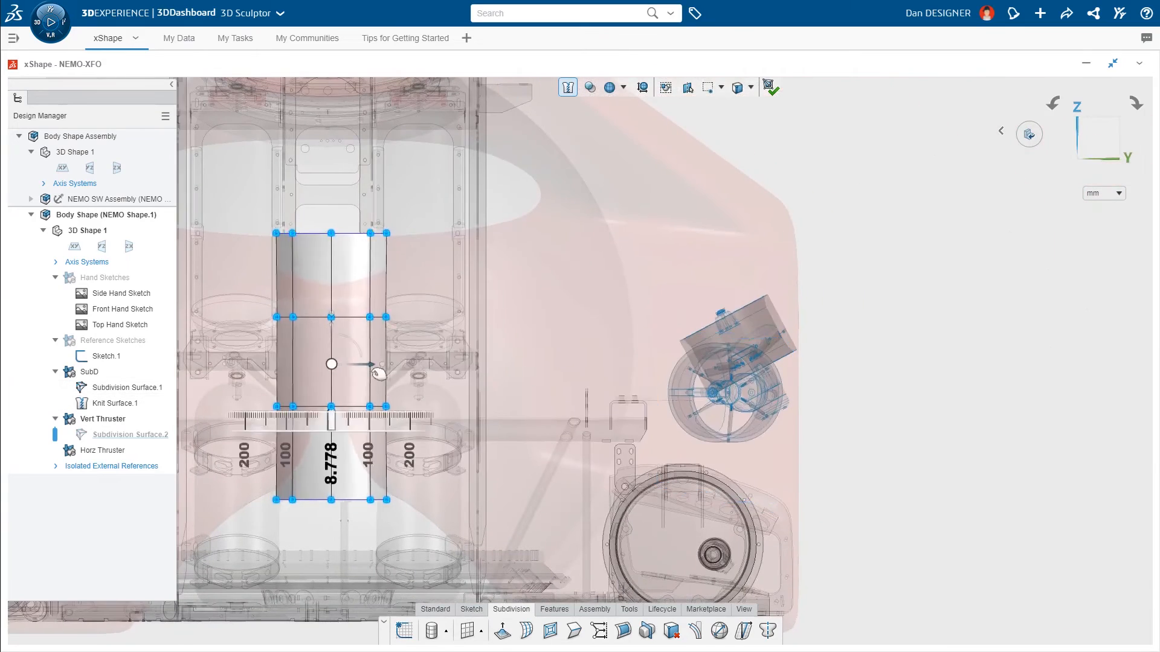
# In the front view, move the cylinder sideways onto the vertical thruster, tilt it to match and adjust its vertex rings.
pyautogui.moveTo(331, 362); pyautogui.dragTo(755, 344)
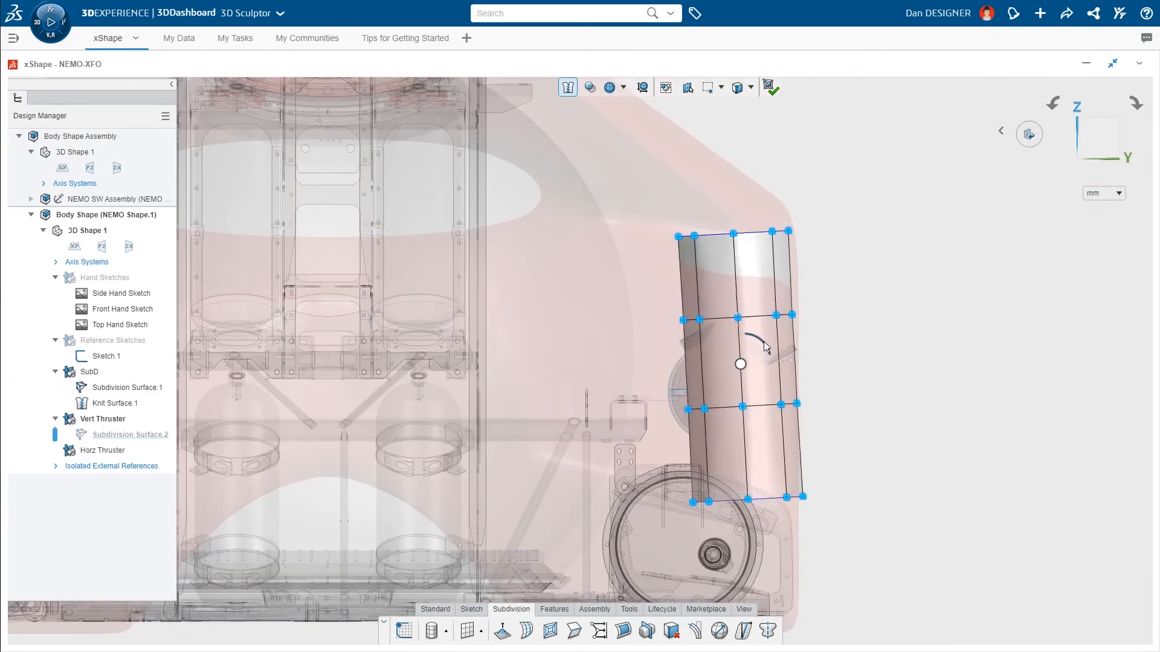
pyautogui.moveTo(743, 221); pyautogui.dragTo(705, 214)
pyautogui.moveTo(705, 214); pyautogui.dragTo(713, 223)
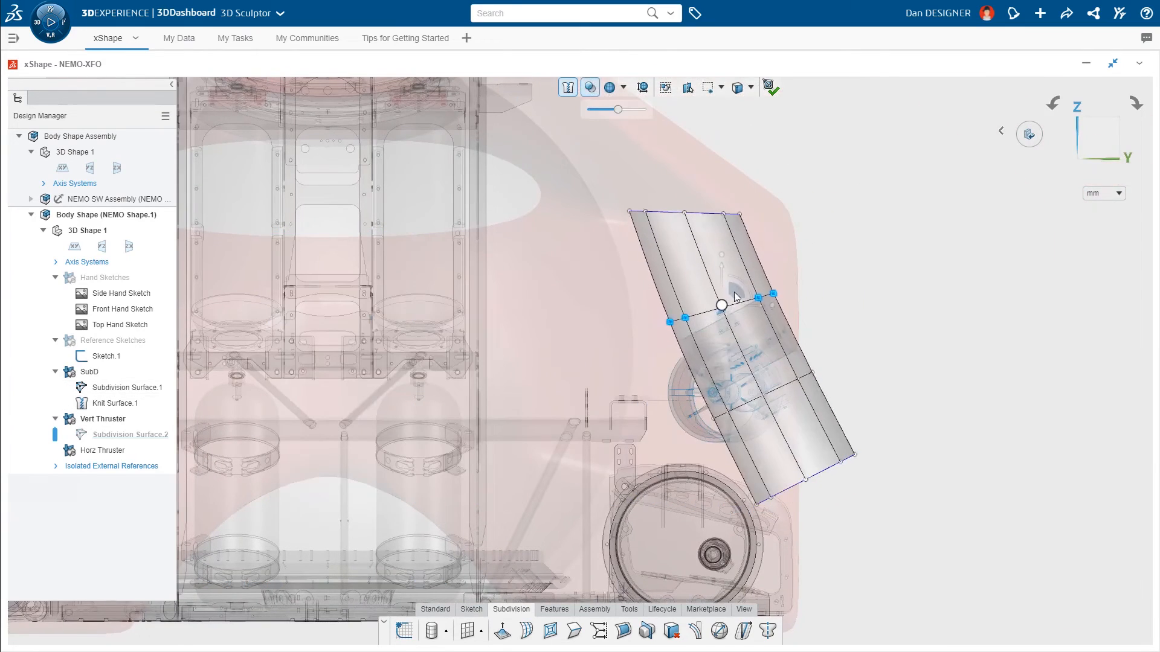
pyautogui.moveTo(734, 291); pyautogui.dragTo(894, 477)
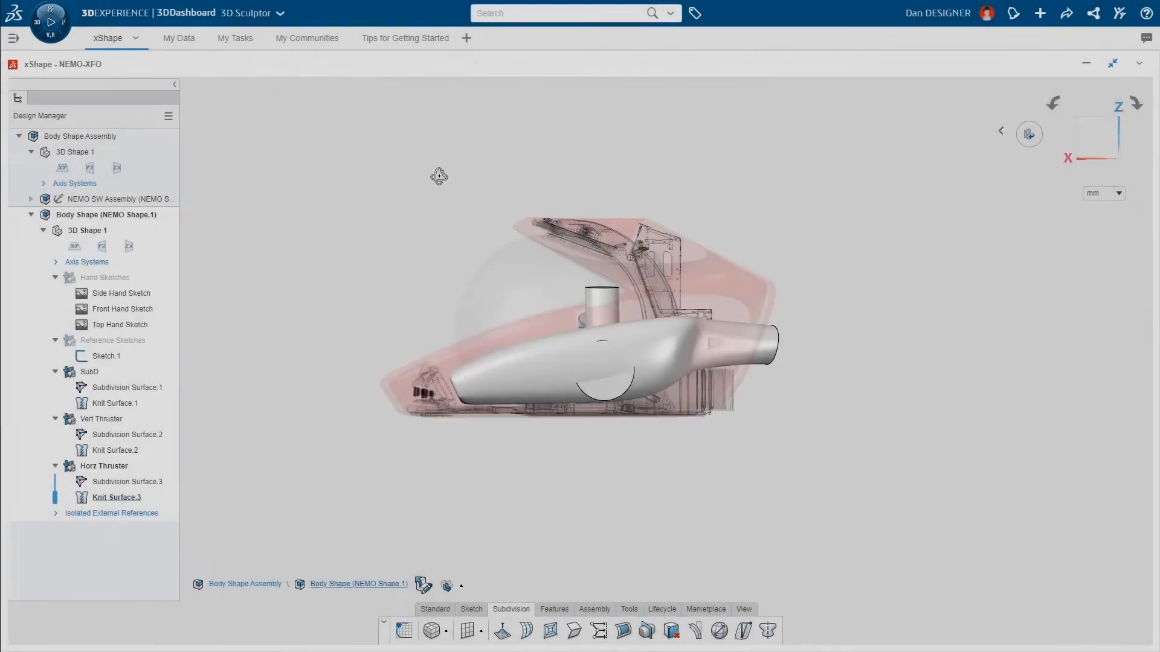
# Subtract the vertical and horizontal thruster bodies from the main body with Combine.
pyautogui.moveTo(437, 179); pyautogui.dragTo(499, 216, button='middle')
pyautogui.scroll(5, 500, 216)
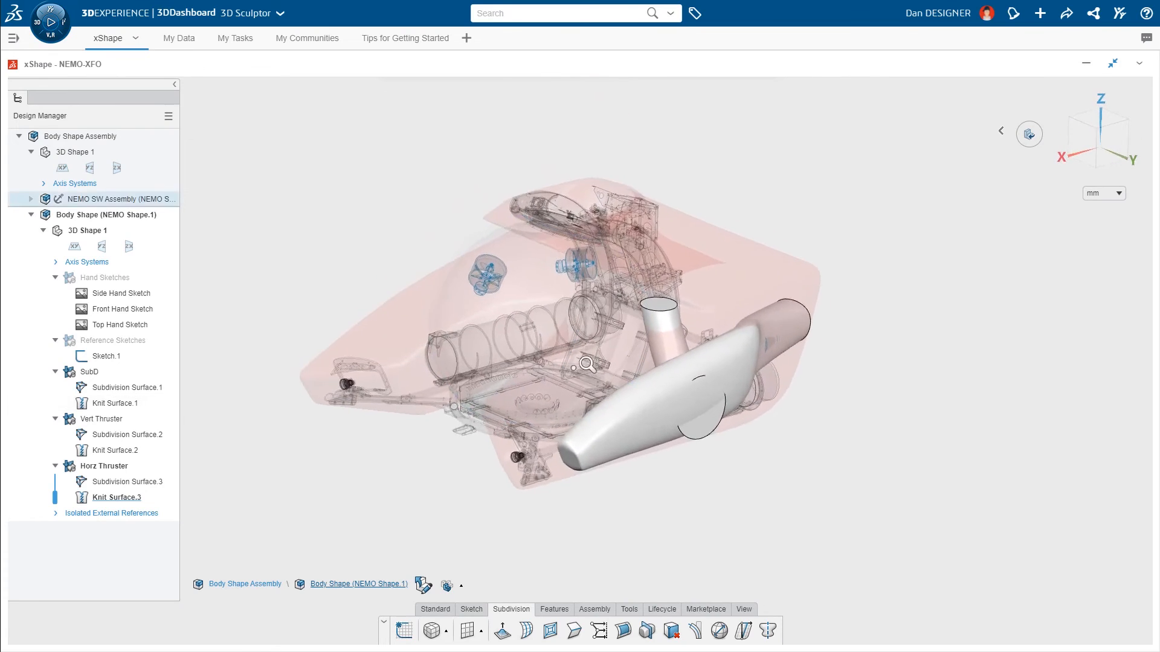
pyautogui.click(552, 610)
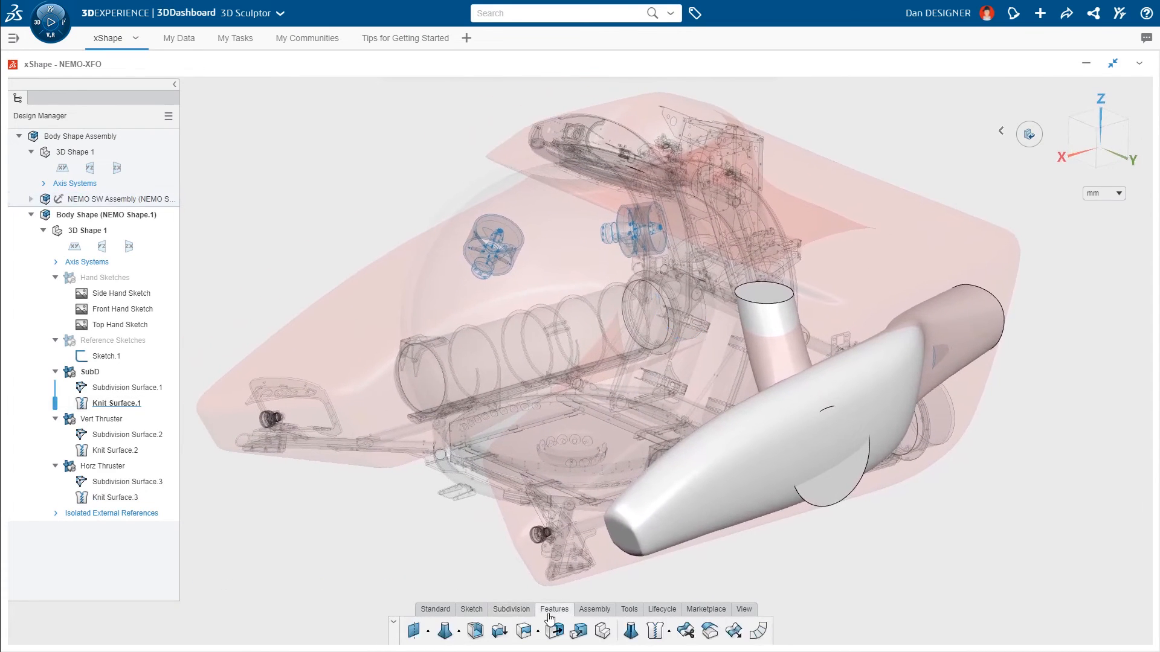
pyautogui.click(537, 632)
pyautogui.click(548, 606)
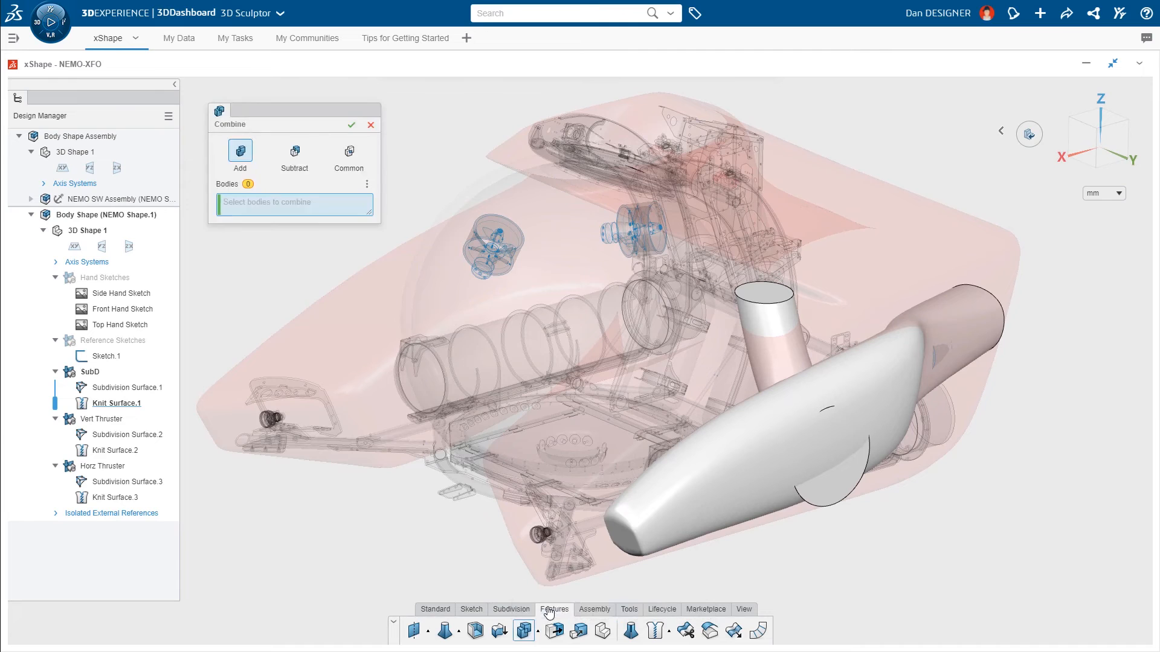
pyautogui.click(295, 152)
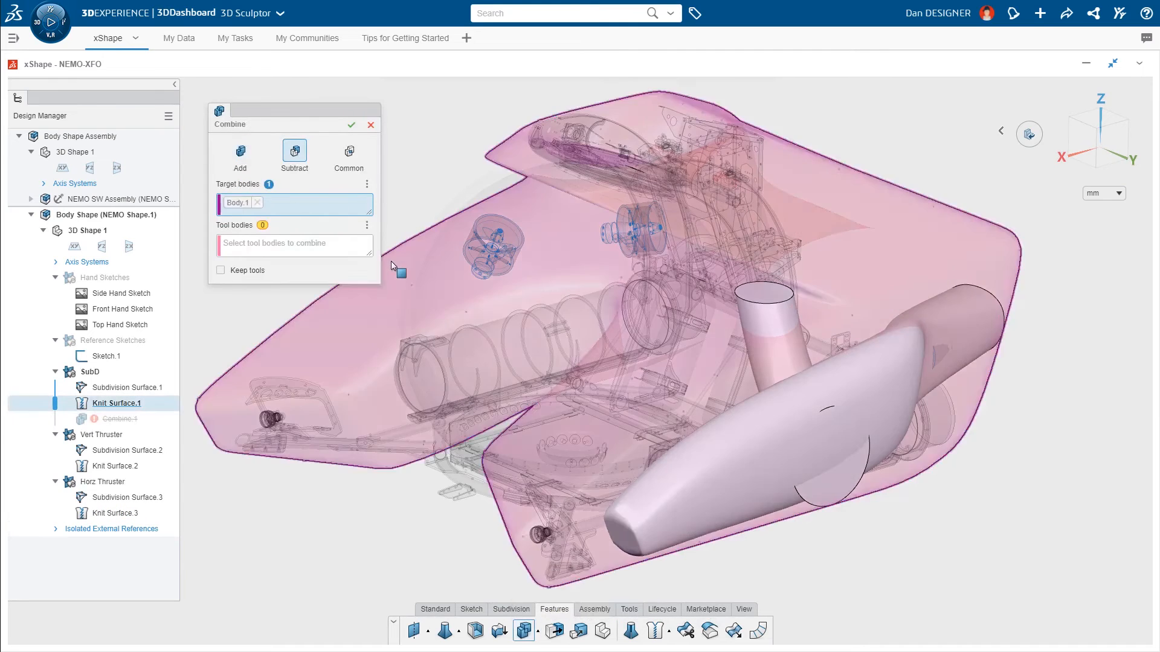
pyautogui.click(390, 261)
pyautogui.click(759, 321)
pyautogui.click(861, 376)
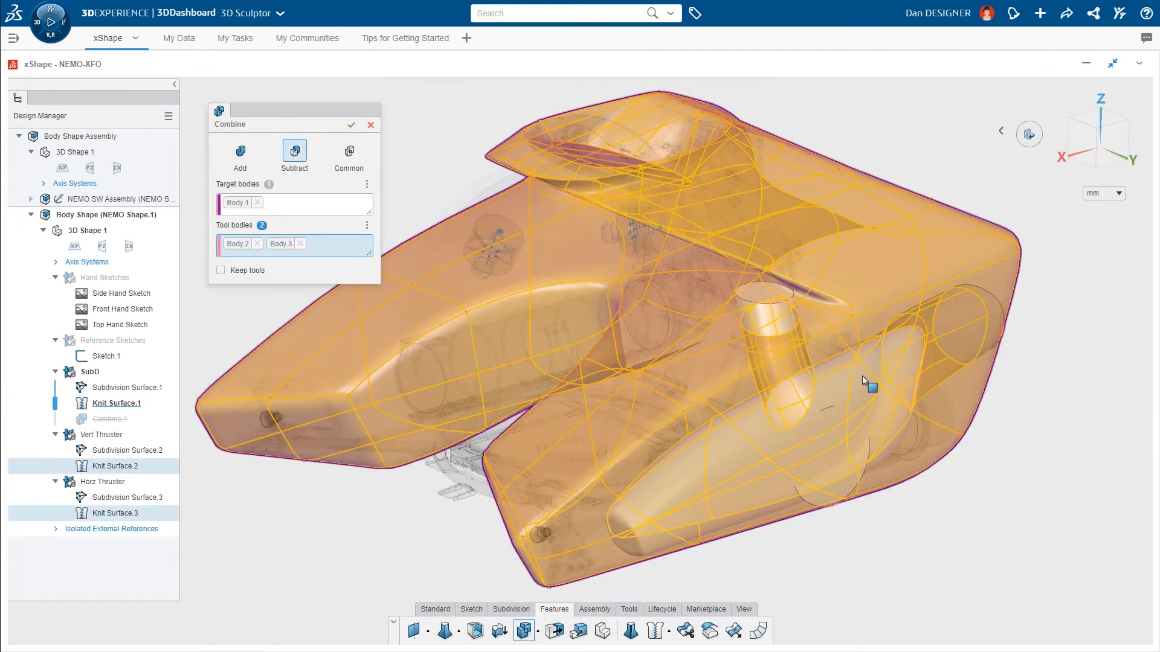
pyautogui.click(353, 127)
pyautogui.moveTo(852, 498)
pyautogui.mouseDown(button='middle')
pyautogui.moveTo(856, 479)
pyautogui.moveTo(909, 459)
pyautogui.moveTo(575, 459)
pyautogui.moveTo(707, 453)
pyautogui.moveTo(854, 479)
pyautogui.mouseUp(button='middle')
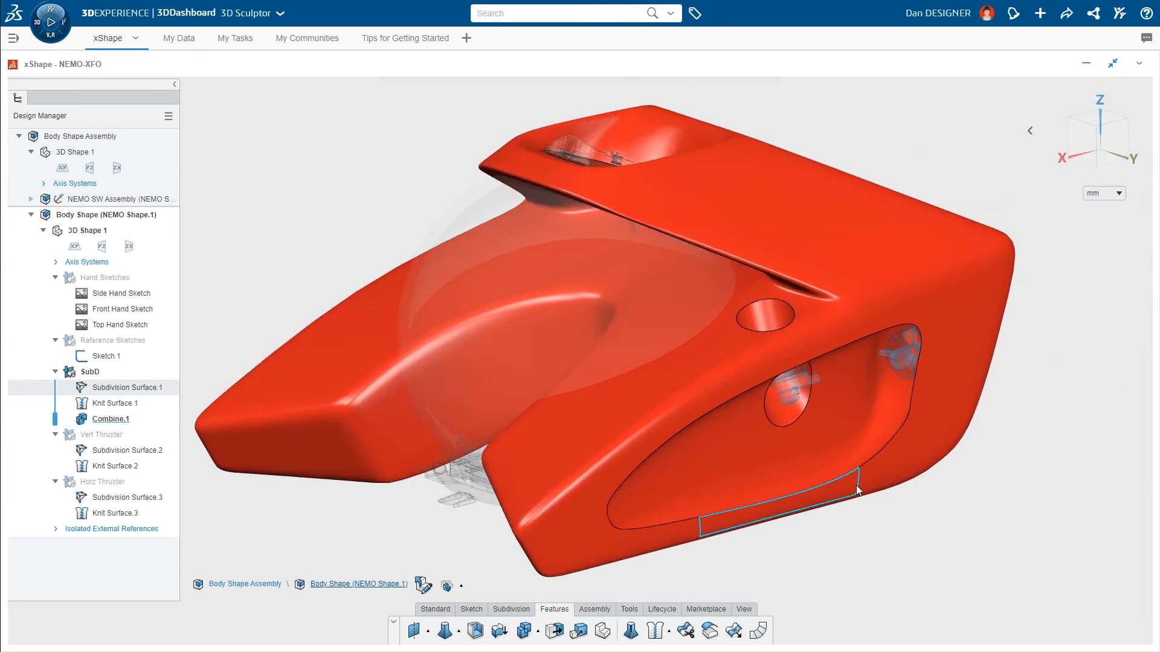
# Make the SubD body see-through and show the Vert Thruster and Horz Thruster sets.
pyautogui.click(91, 373)
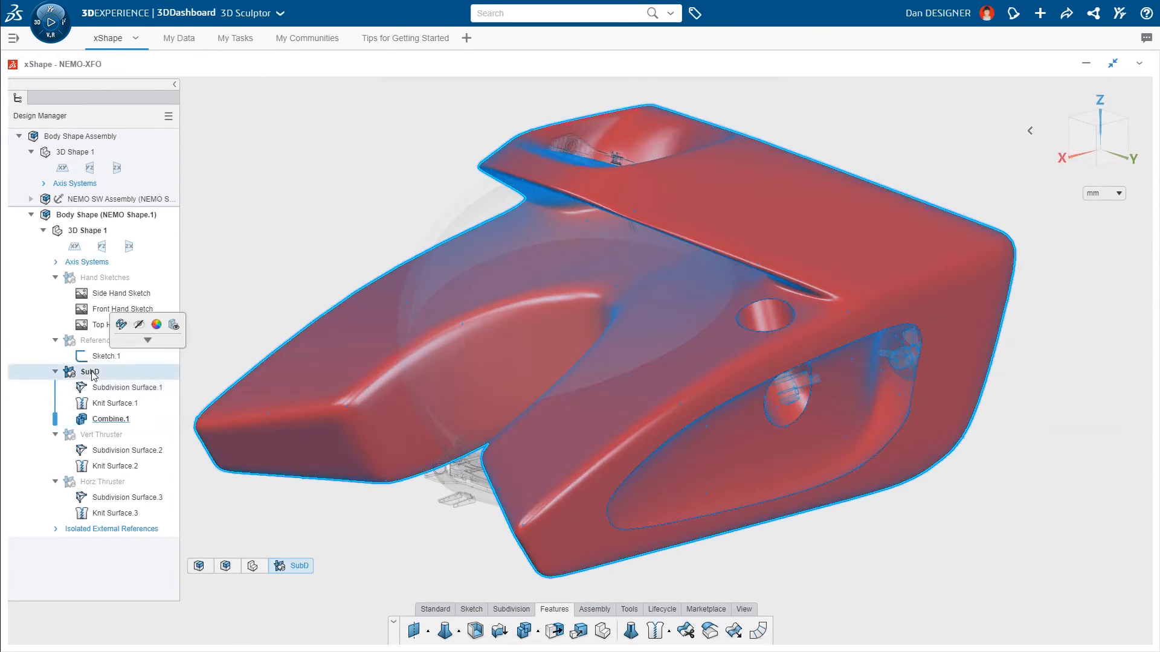
pyautogui.click(174, 325)
pyautogui.click(109, 434)
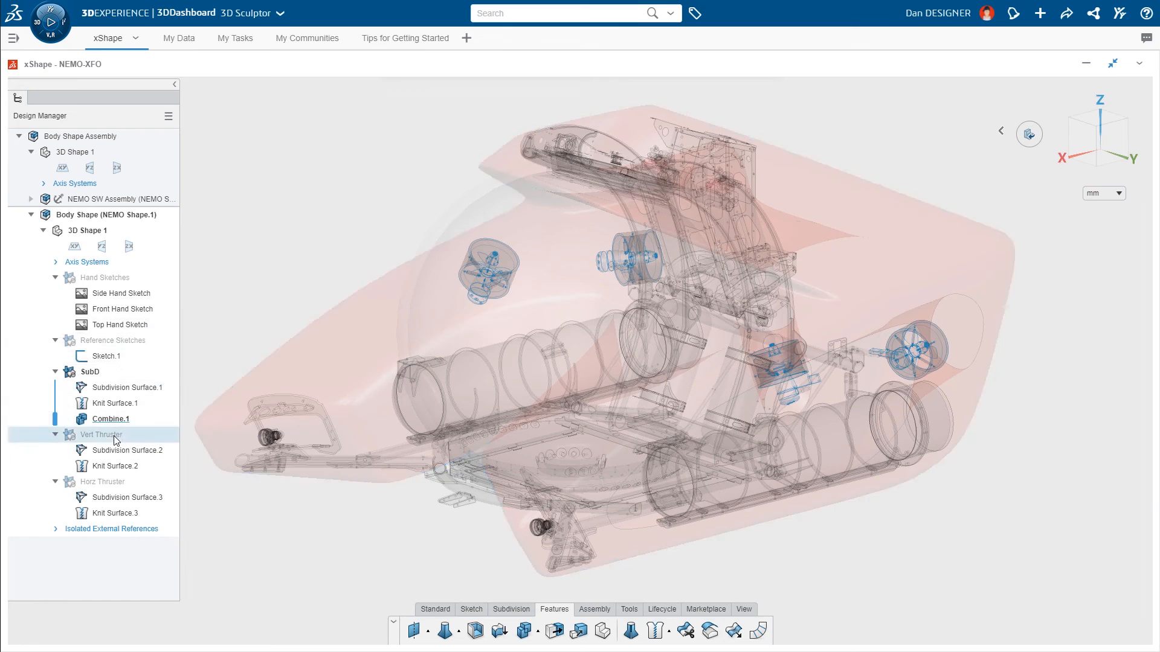
pyautogui.click(161, 390)
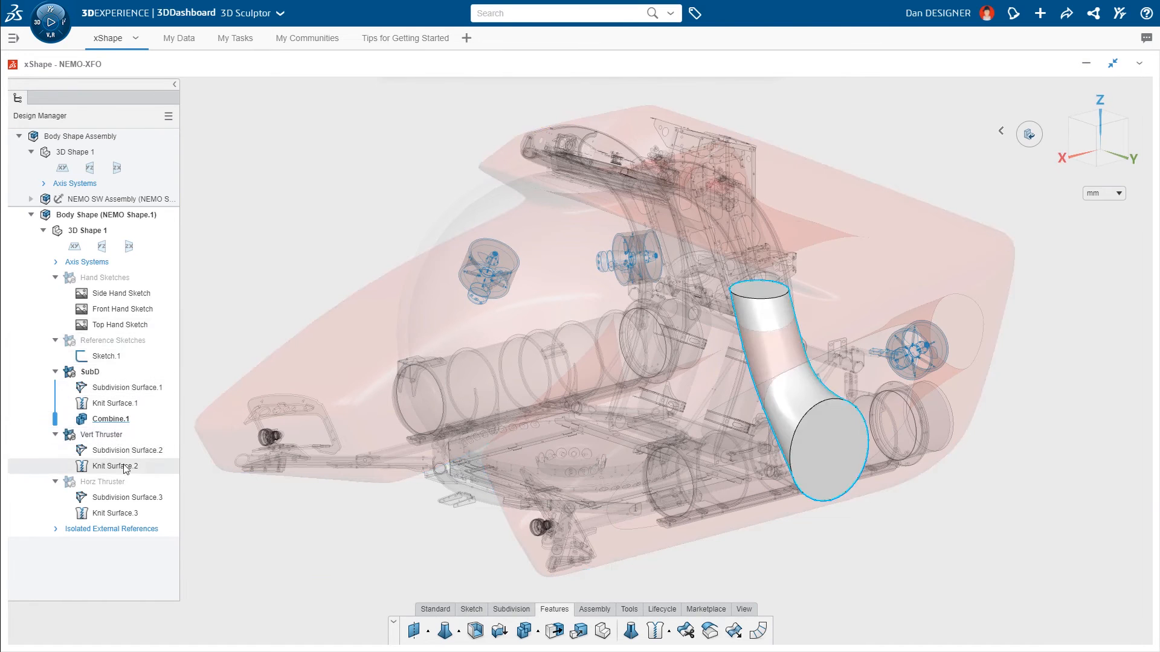
pyautogui.click(116, 483)
pyautogui.click(165, 435)
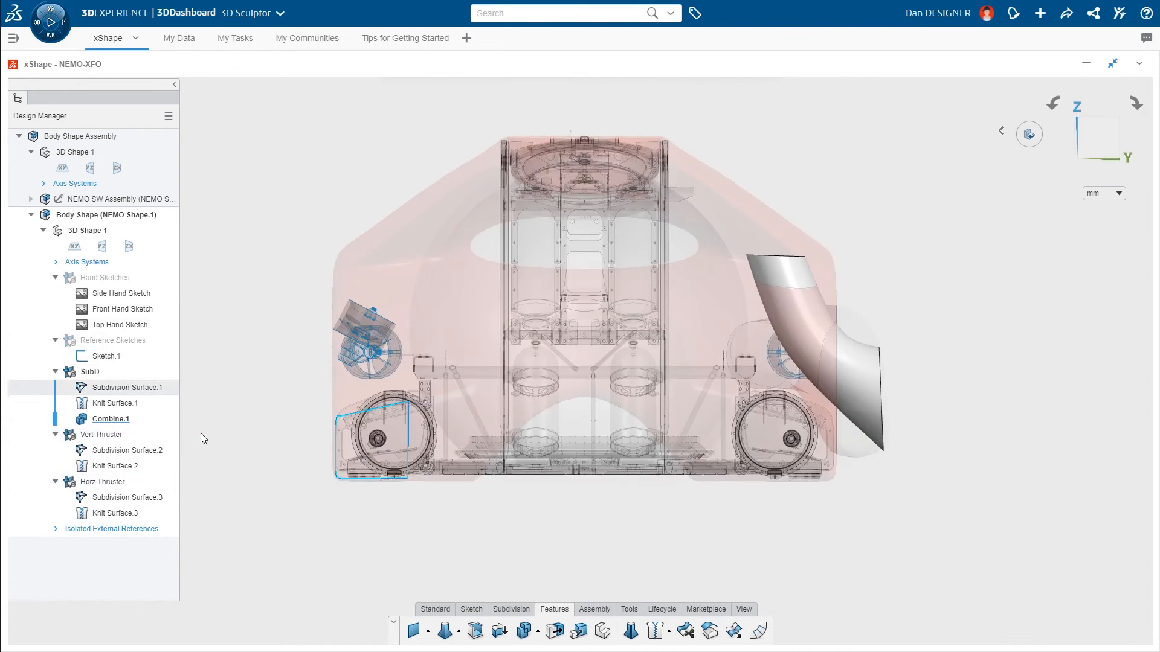
# Edit the vertical thruster's subdivision surface and move the vertex rings at its lower outer end outward and down.
pyautogui.scroll(3, 932, 404)
pyautogui.keyDown('ctrl'); pyautogui.moveTo(971, 346); pyautogui.dragTo(735, 364, button='middle'); pyautogui.keyUp('ctrl')
pyautogui.doubleClick(735, 364)
pyautogui.doubleClick(803, 395)
pyautogui.moveTo(810, 404); pyautogui.dragTo(860, 531)
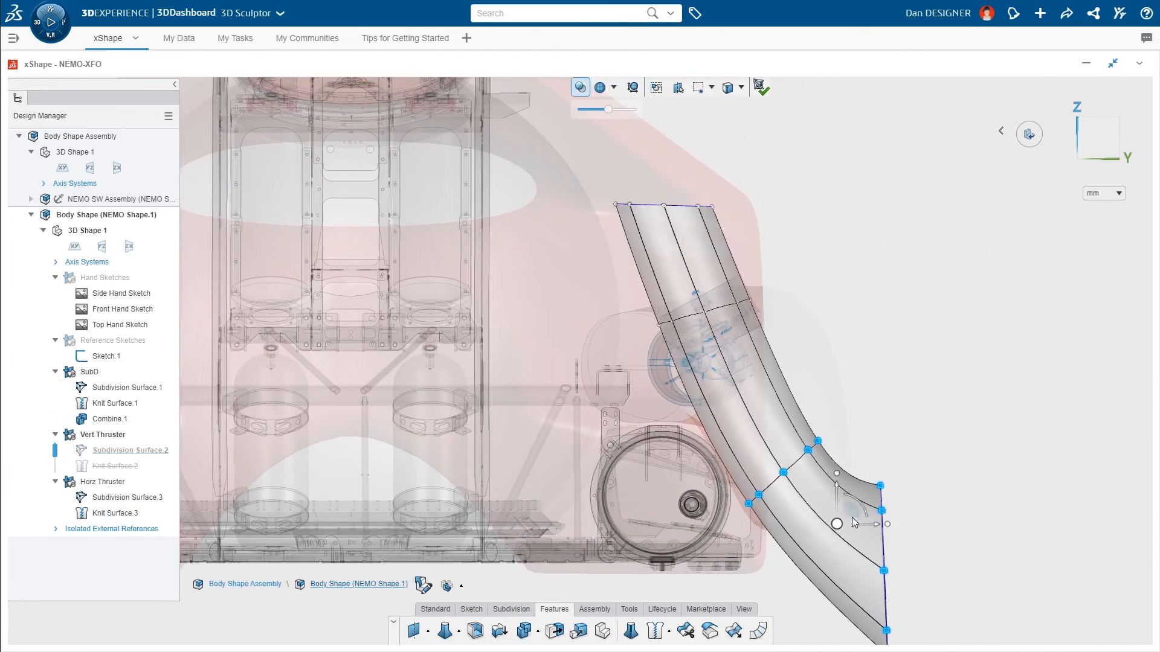
pyautogui.keyDown('ctrl'); pyautogui.moveTo(937, 568); pyautogui.dragTo(927, 490, button='middle'); pyautogui.keyUp('ctrl')
pyautogui.moveTo(880, 479); pyautogui.dragTo(900, 448)
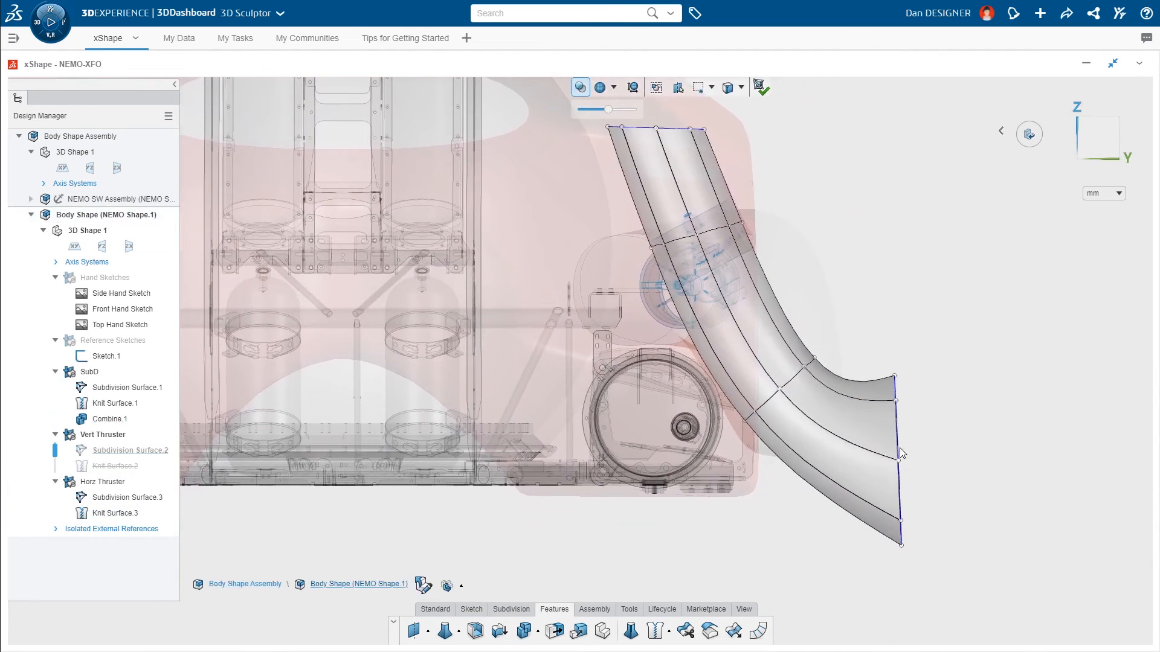
# Compare the edited tube with the horizontal thruster shape in side and front views, and finish the subdivision edit.
pyautogui.click(93, 484)
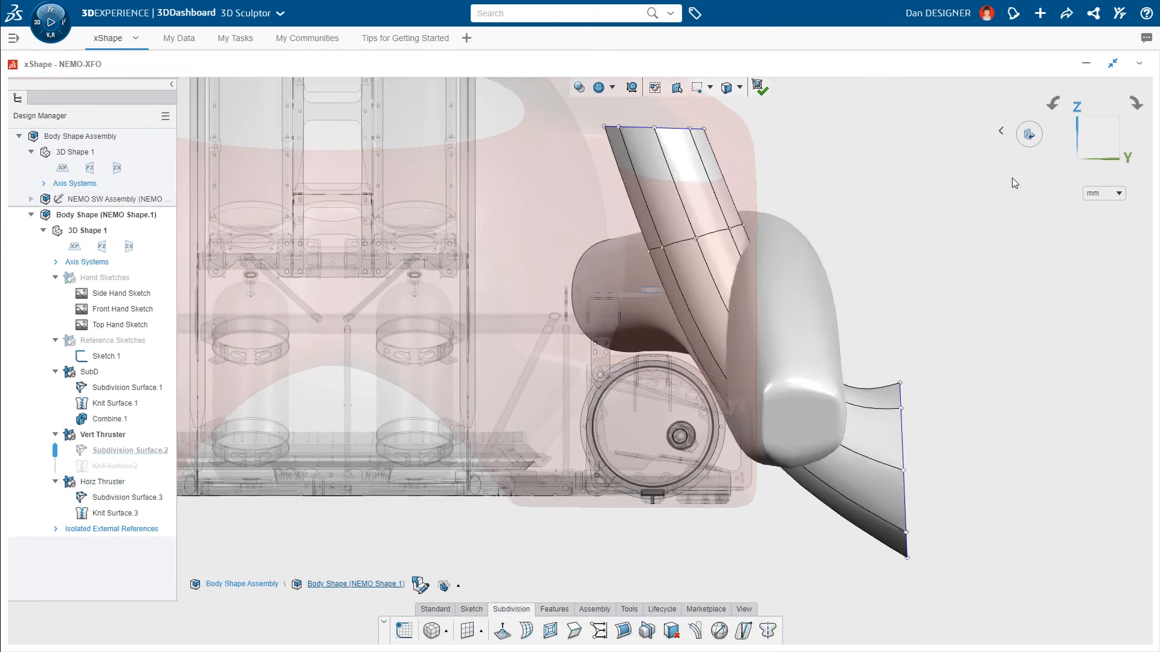
pyautogui.hotkey('shift', 'Right')
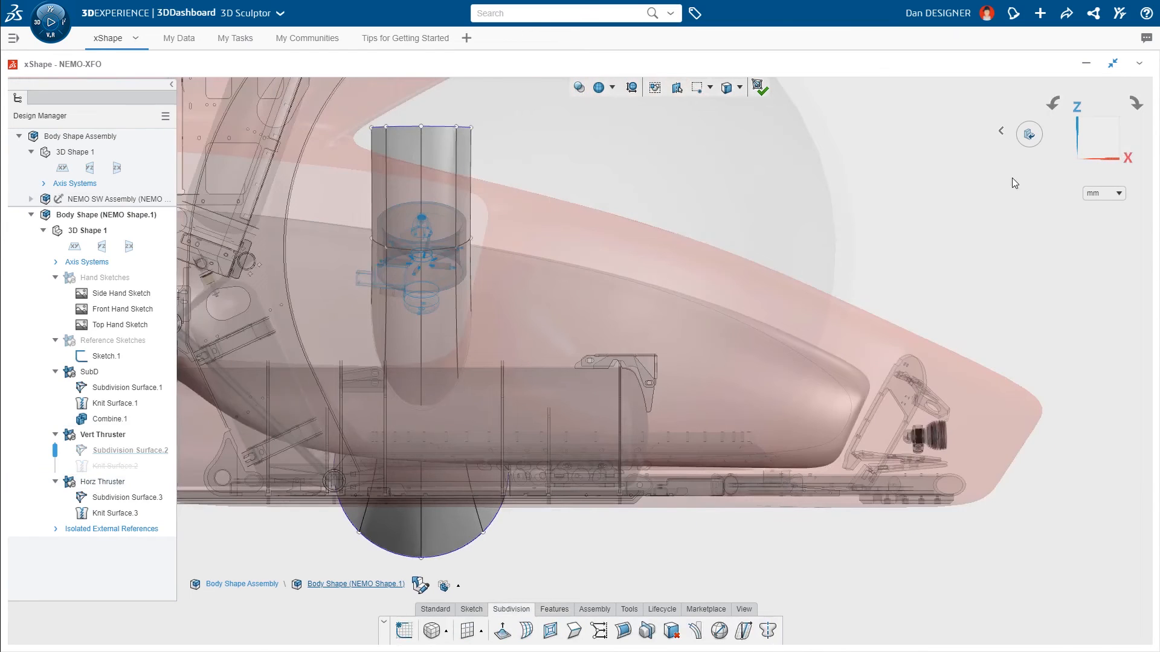
pyautogui.hotkey('shift', 'Right')
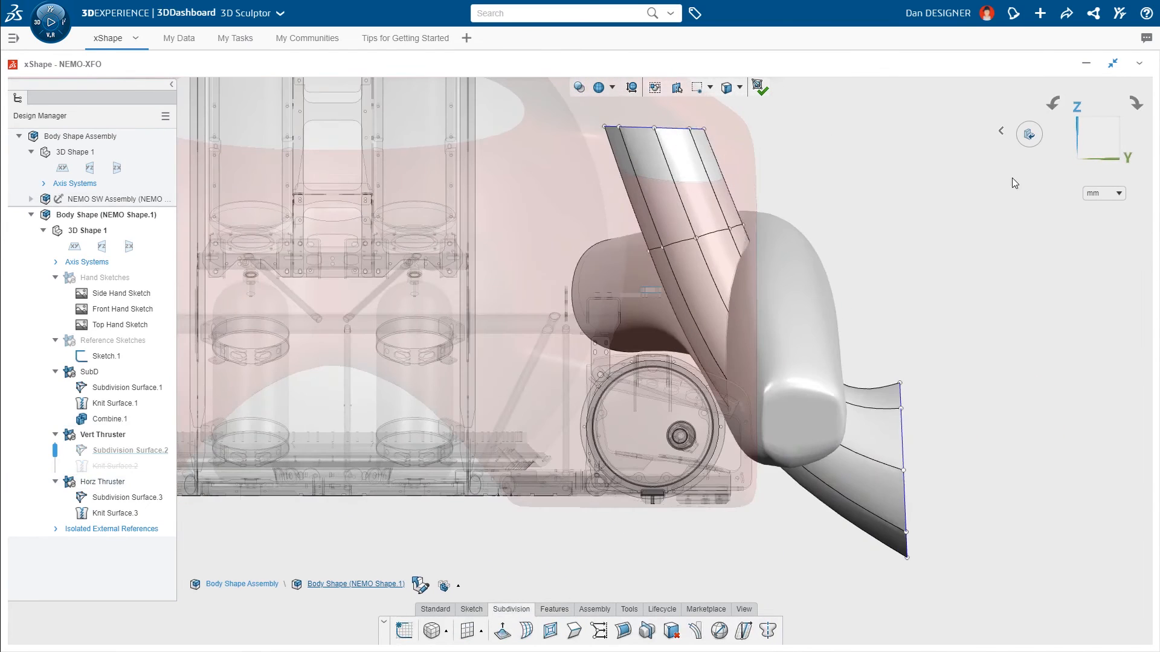
pyautogui.click(759, 89)
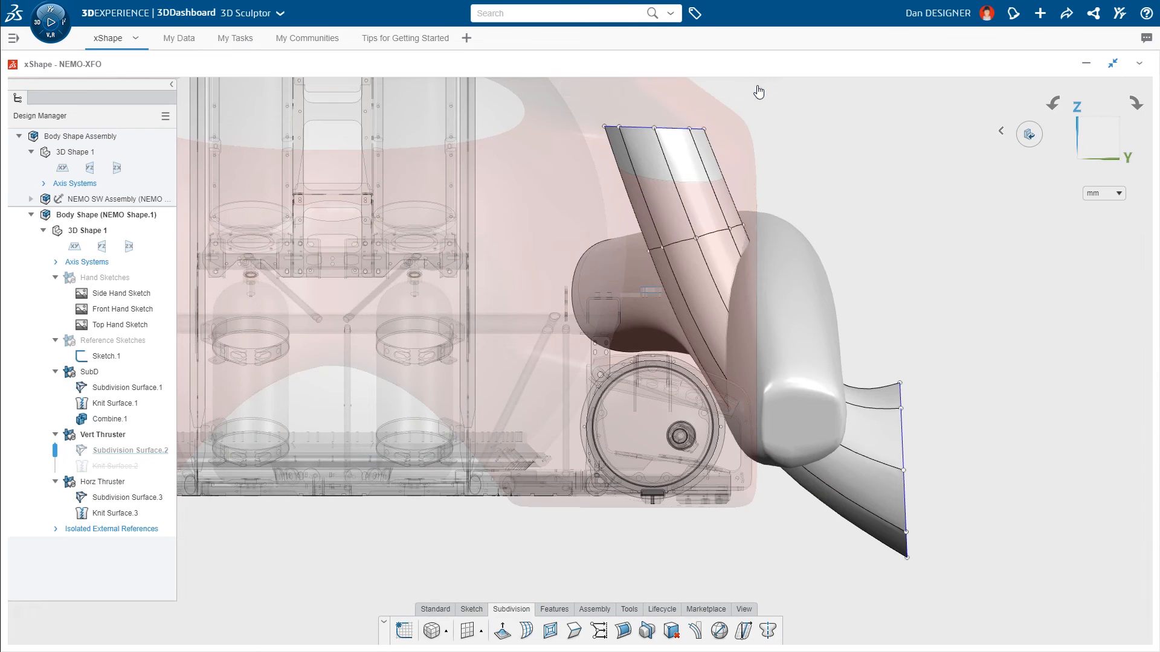
pyautogui.moveTo(951, 263); pyautogui.dragTo(870, 285, button='middle')
pyautogui.keyDown('ctrl'); pyautogui.moveTo(779, 312); pyautogui.dragTo(798, 435, button='middle'); pyautogui.keyUp('ctrl')
pyautogui.moveTo(677, 370); pyautogui.dragTo(653, 451, button='middle')
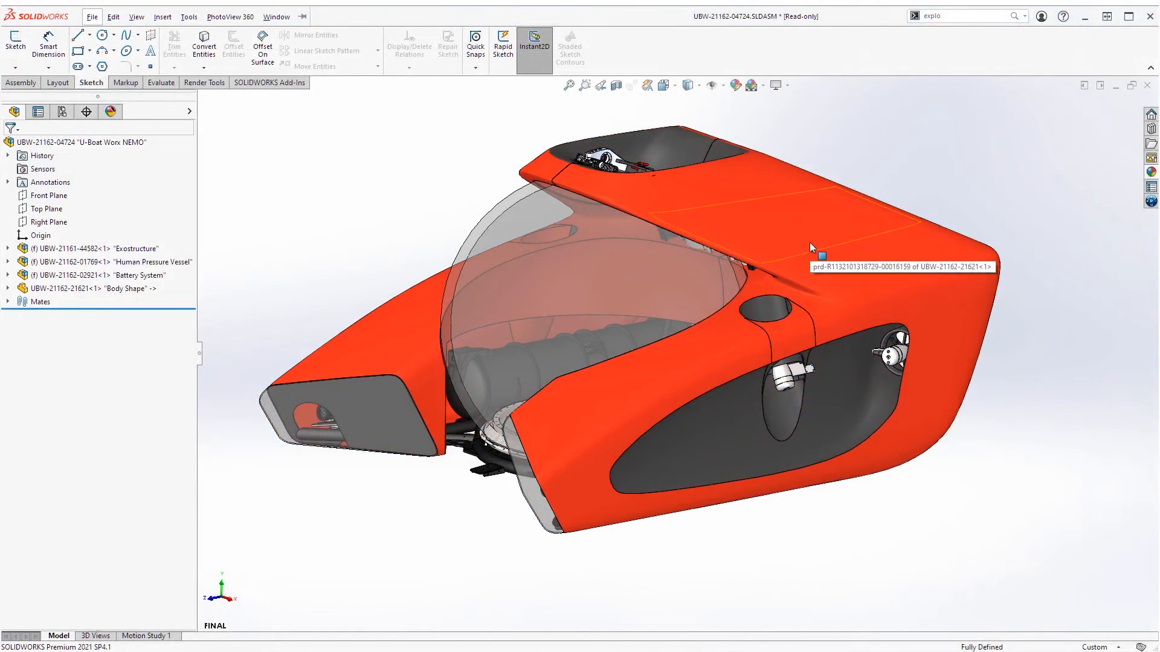
# In SOLIDWORKS, open the Body Shape part from the NEMO assembly in its own window.
pyautogui.click(810, 243)
pyautogui.click(842, 267)
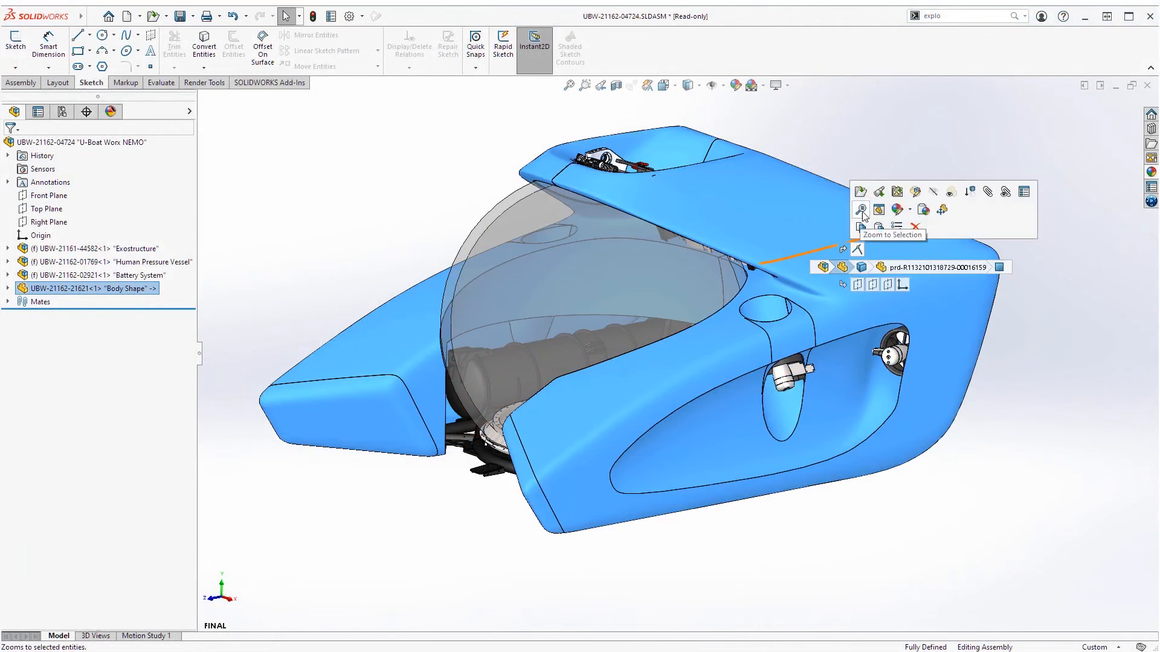
pyautogui.click(862, 192)
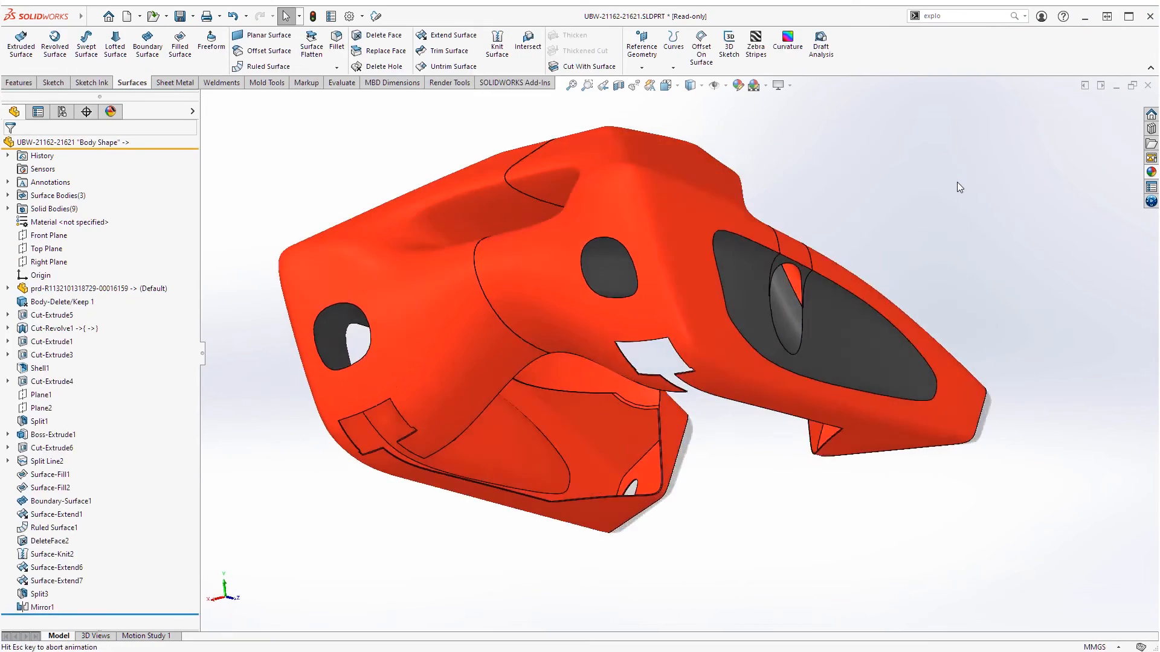
# Show the Body Shape part's Exploded View1 and collapse the tree pane to enlarge the view.
pyautogui.click(61, 112)
pyautogui.doubleClick(77, 180)
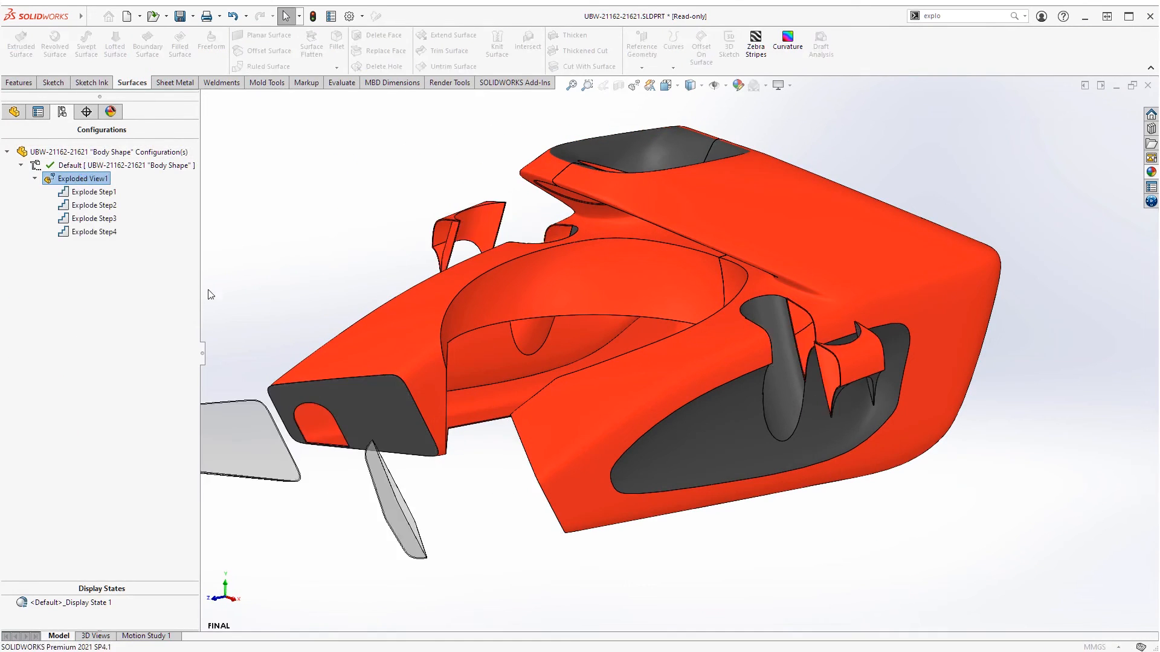
pyautogui.click(202, 354)
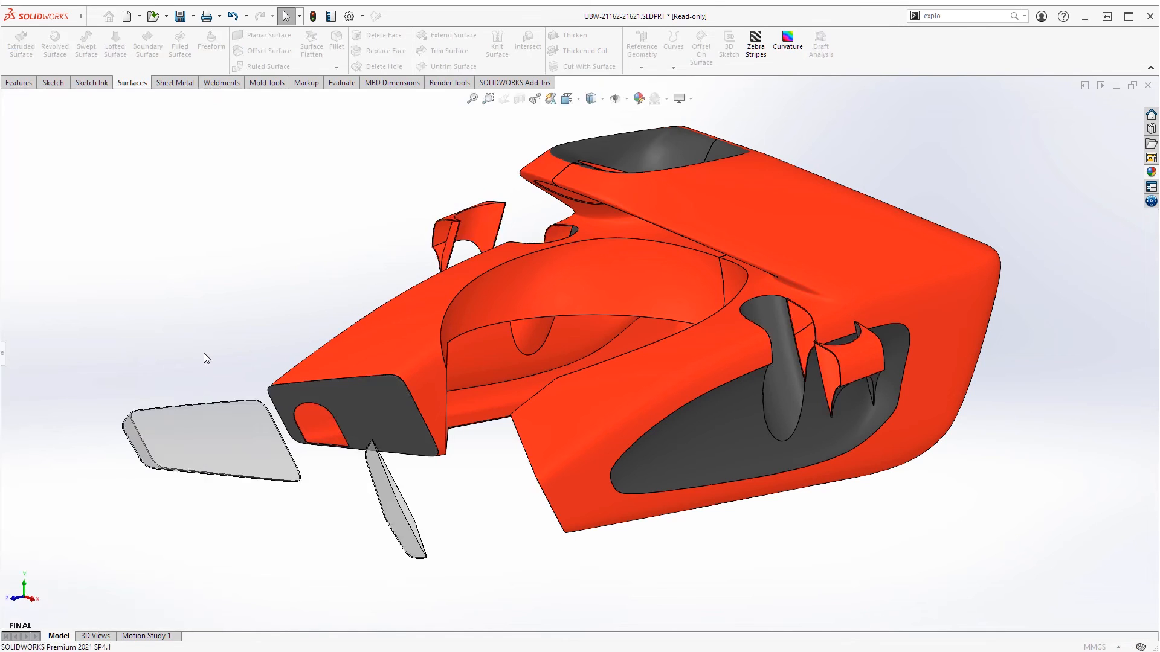